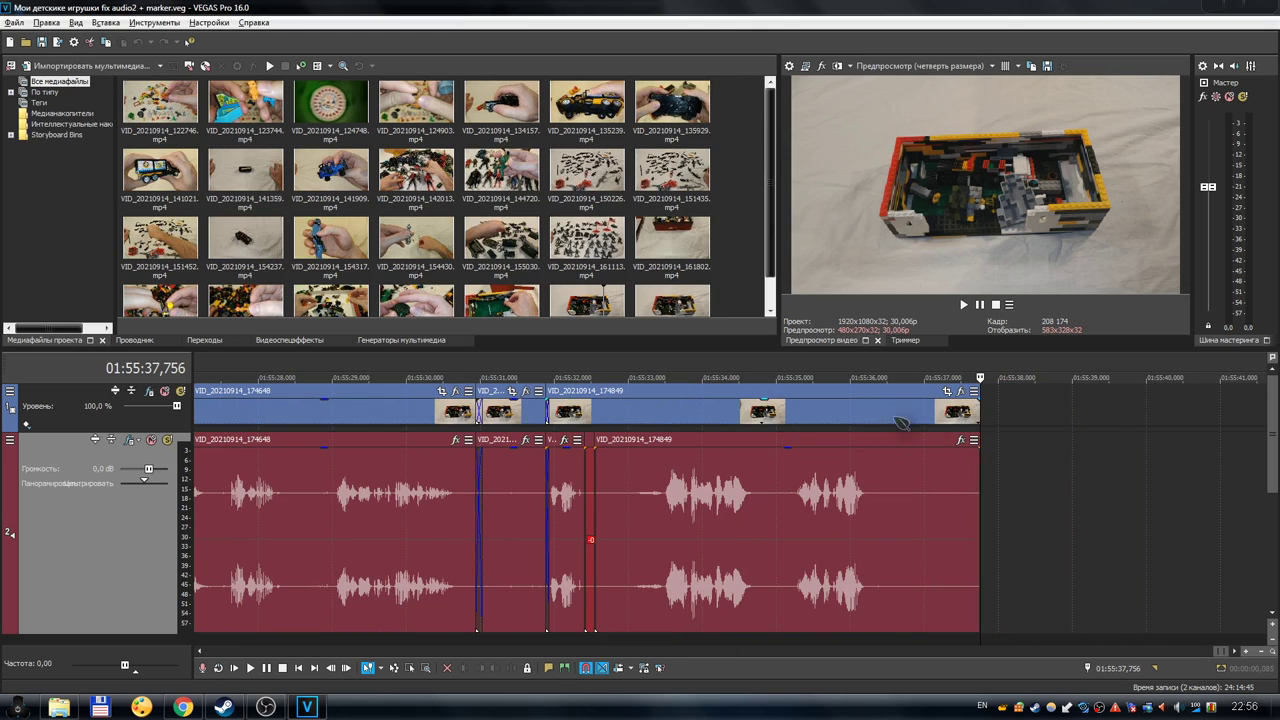
# Examine where the last video and audio clips of the project end, placing the playhead just before, after and at their ends.
pyautogui.scroll(3, 975, 461)
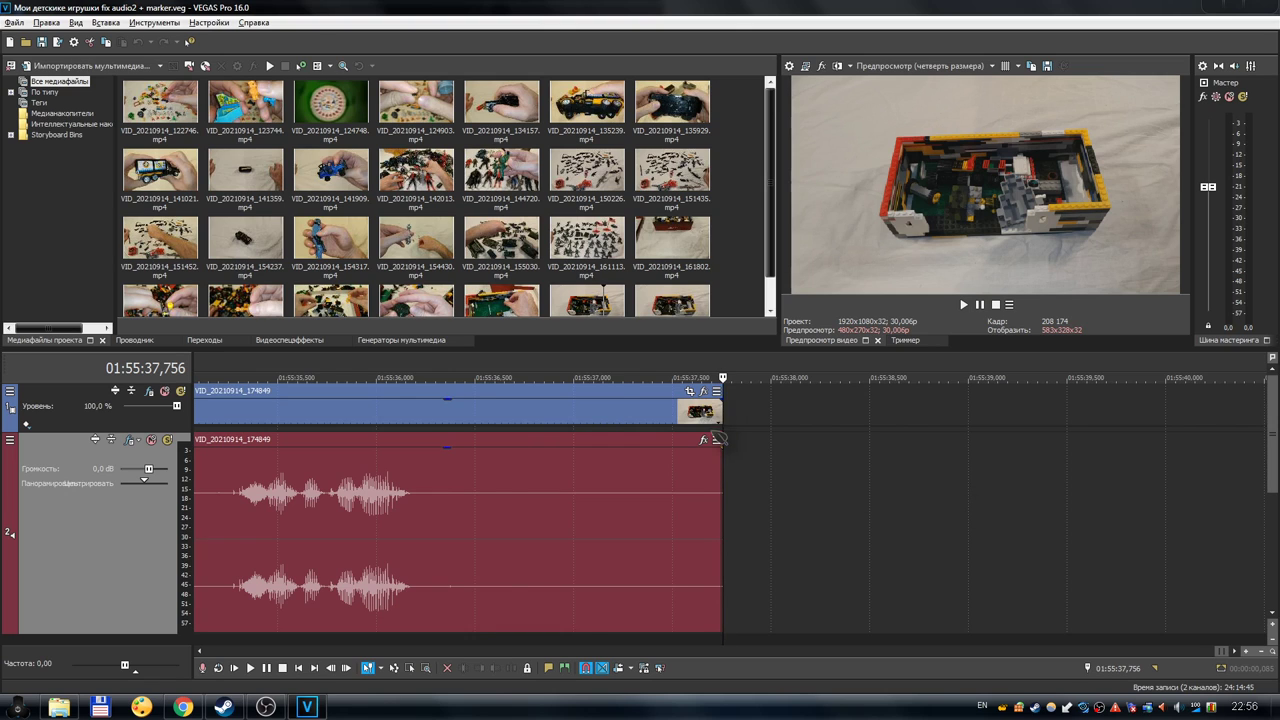
pyautogui.scroll(-3, 755, 433)
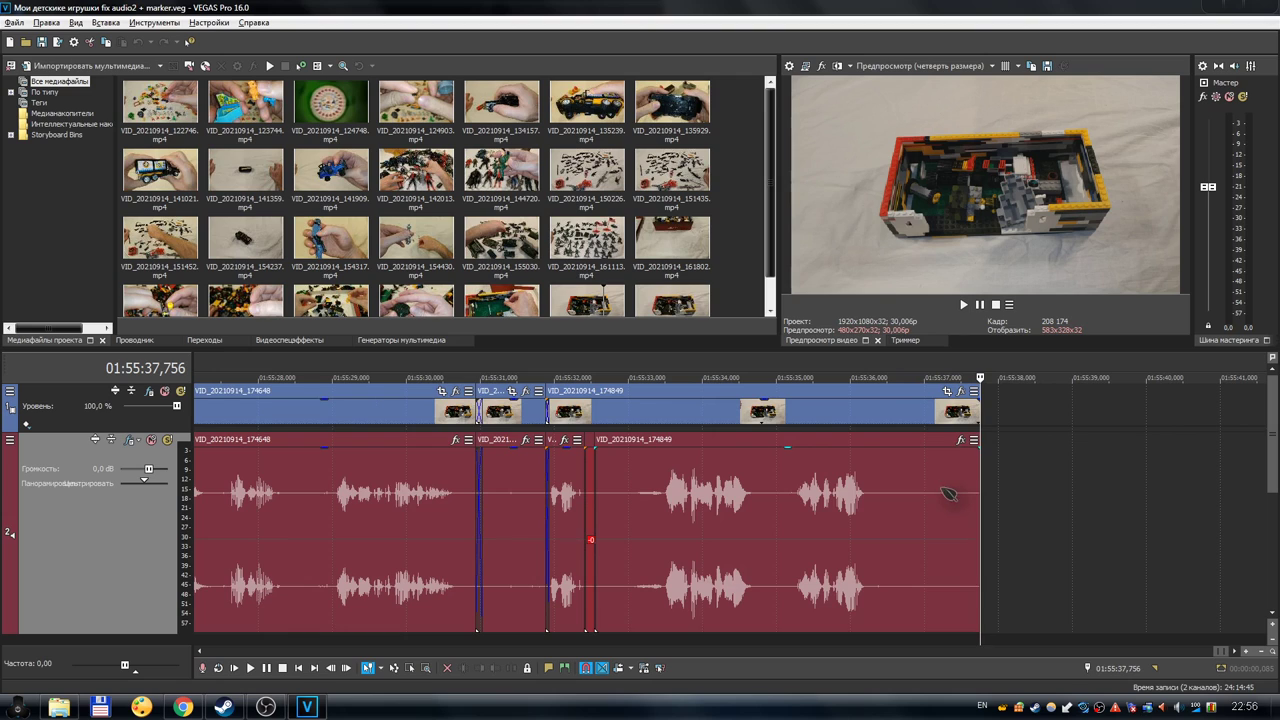
pyautogui.scroll(3, 965, 499)
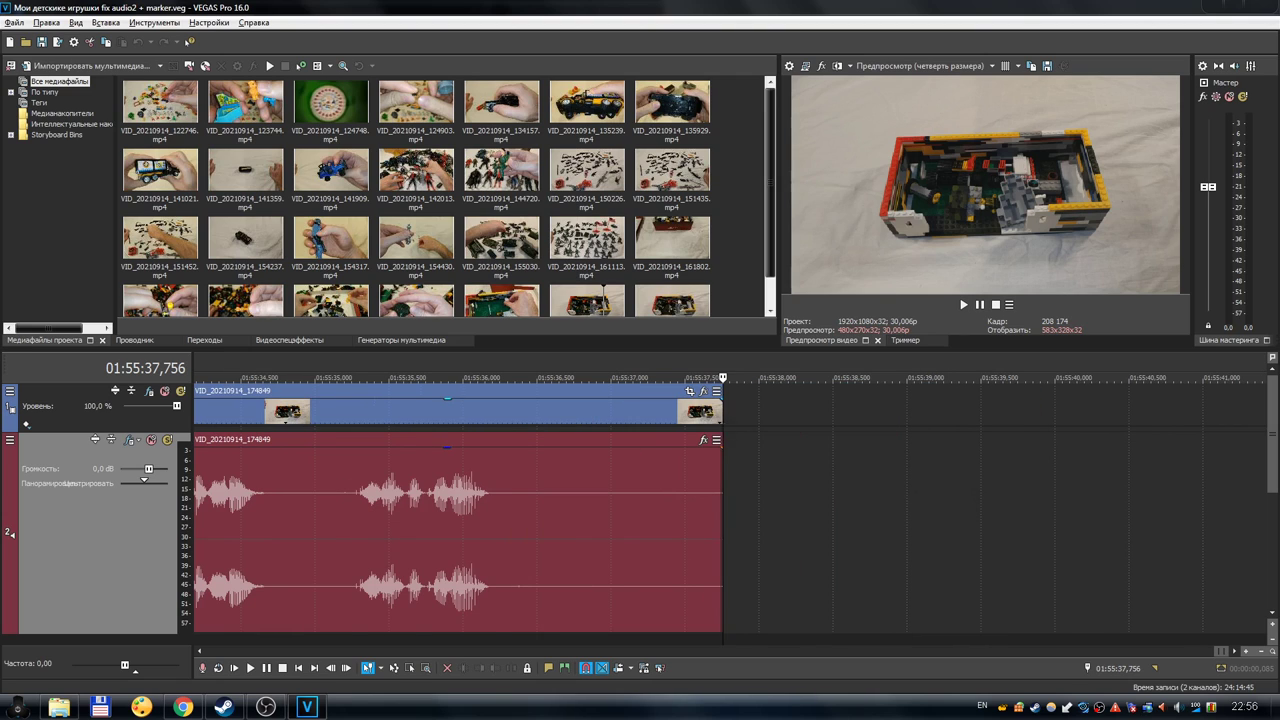
pyautogui.click(688, 374)
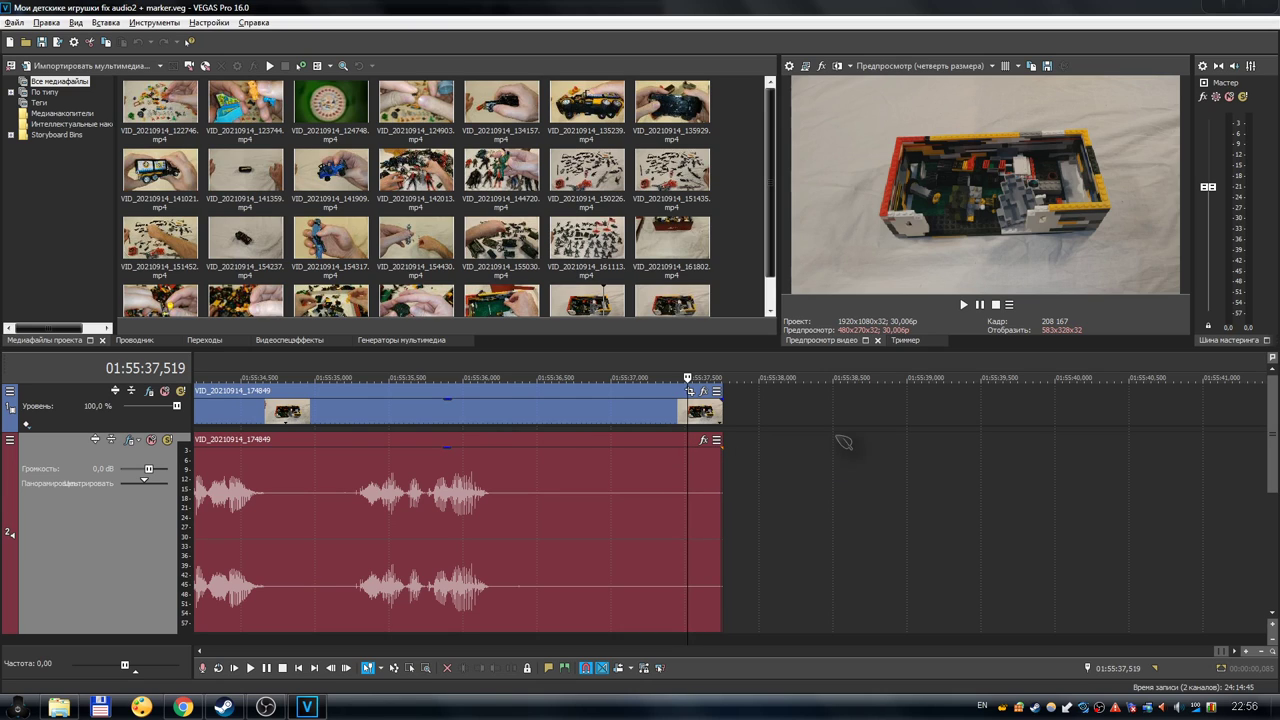
pyautogui.scroll(-5, 836, 462)
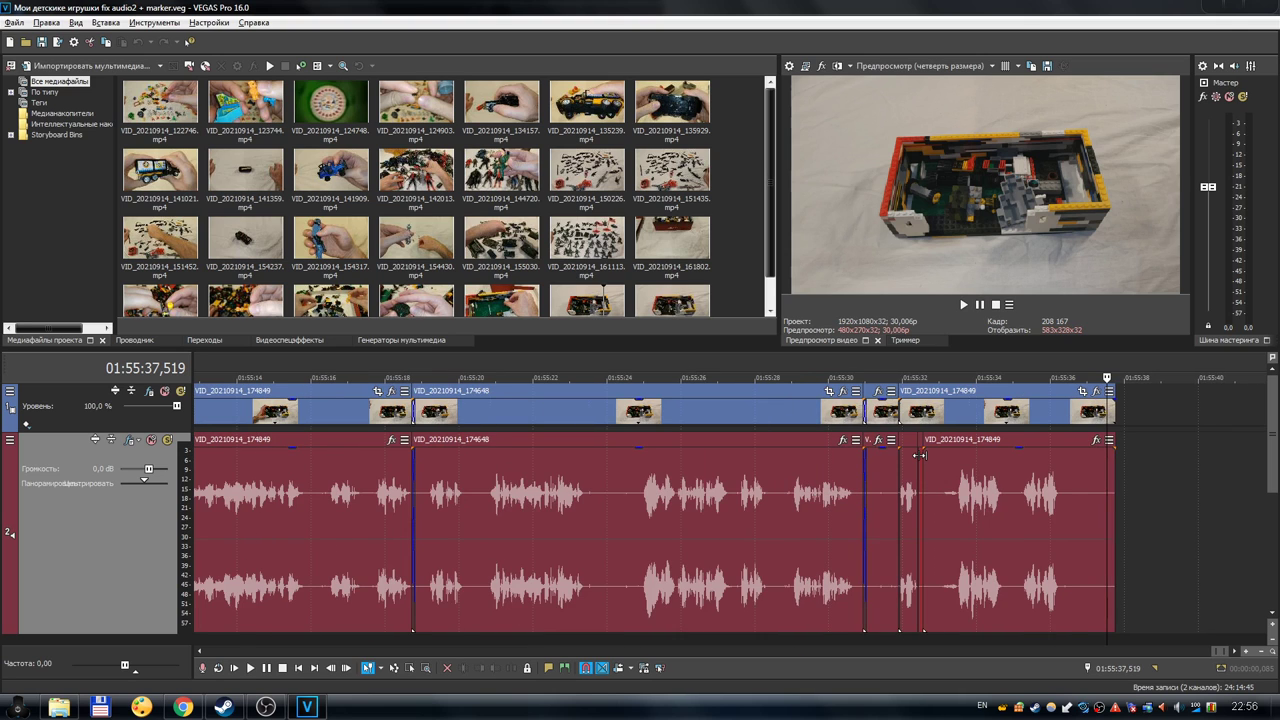
pyautogui.scroll(-3, 919, 455)
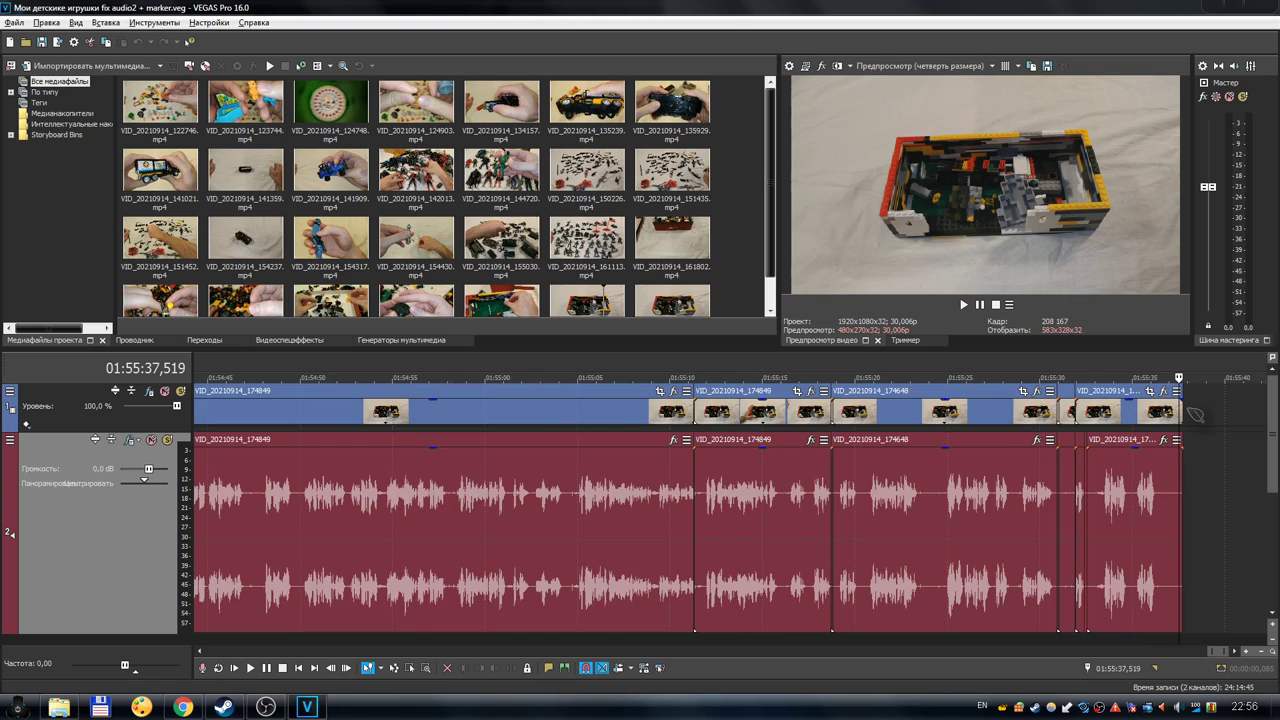
pyautogui.scroll(5, 1195, 413)
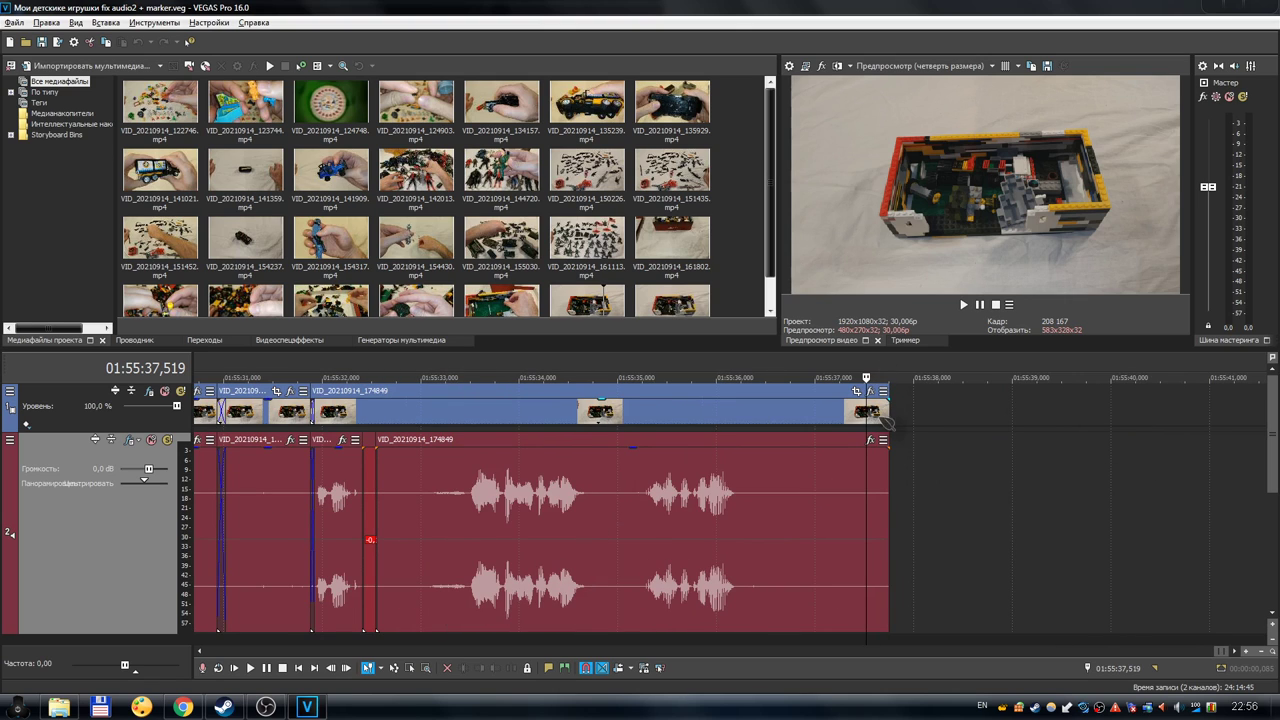
pyautogui.click(898, 372)
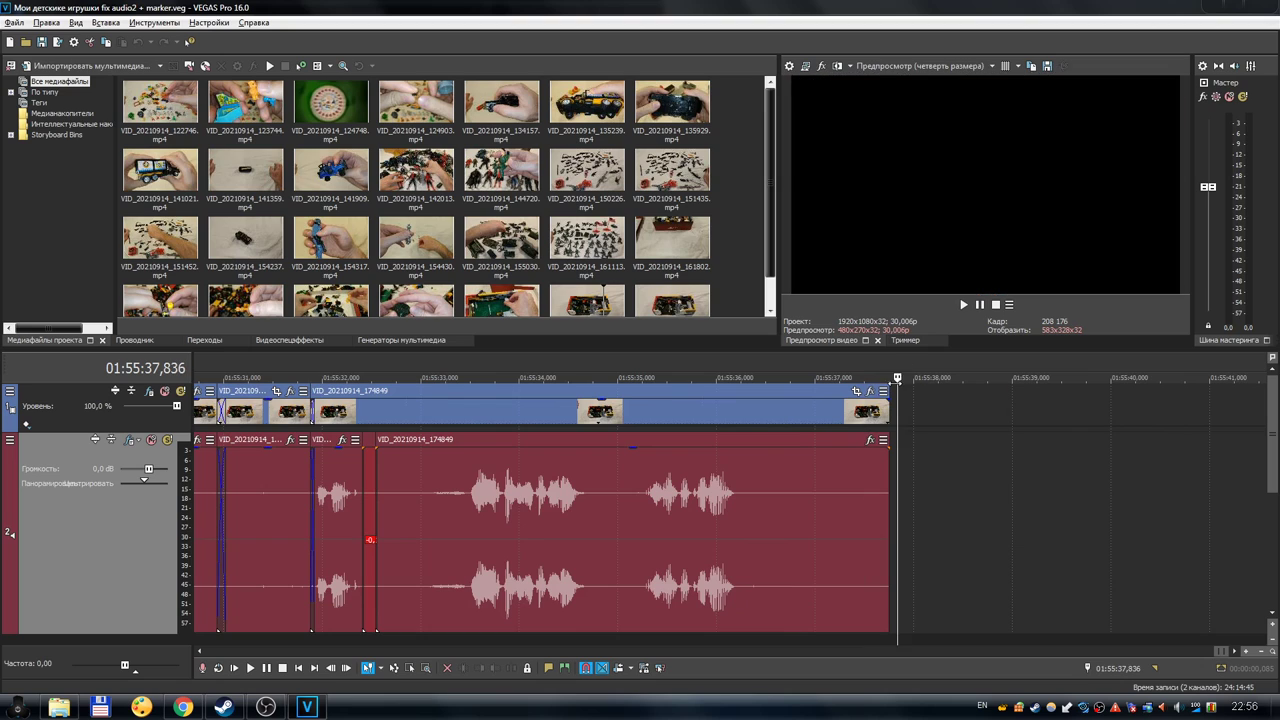
pyautogui.click(889, 376)
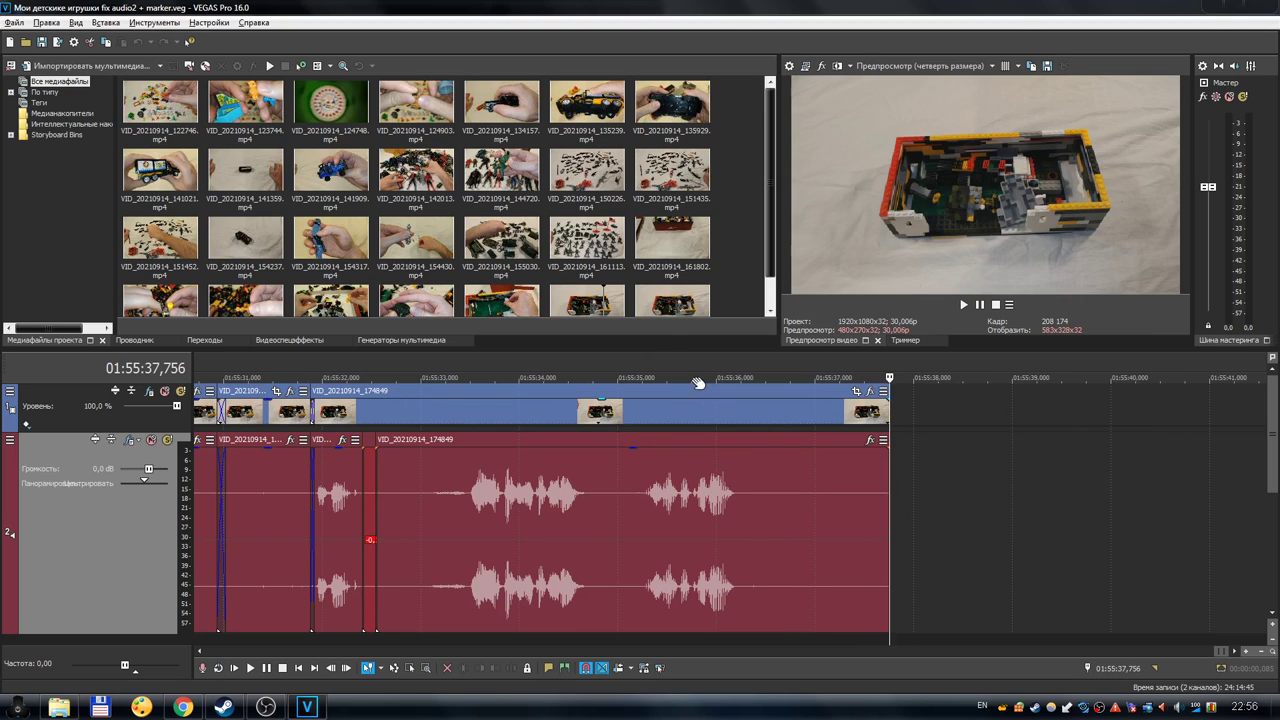
pyautogui.scroll(-5, 823, 418)
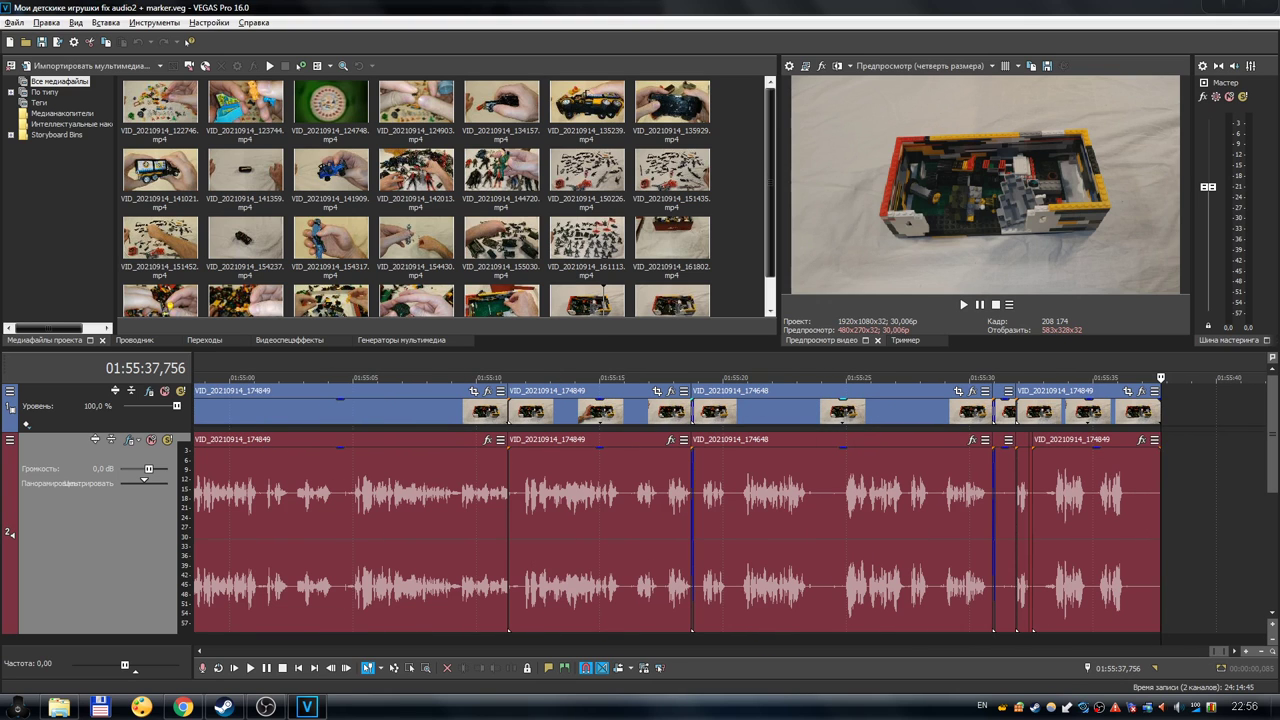
# Close the open project and add VID_20210914_171954.mp4 from the SamsungSSD (G:) drive to the empty timeline.
pyautogui.click(14, 22)
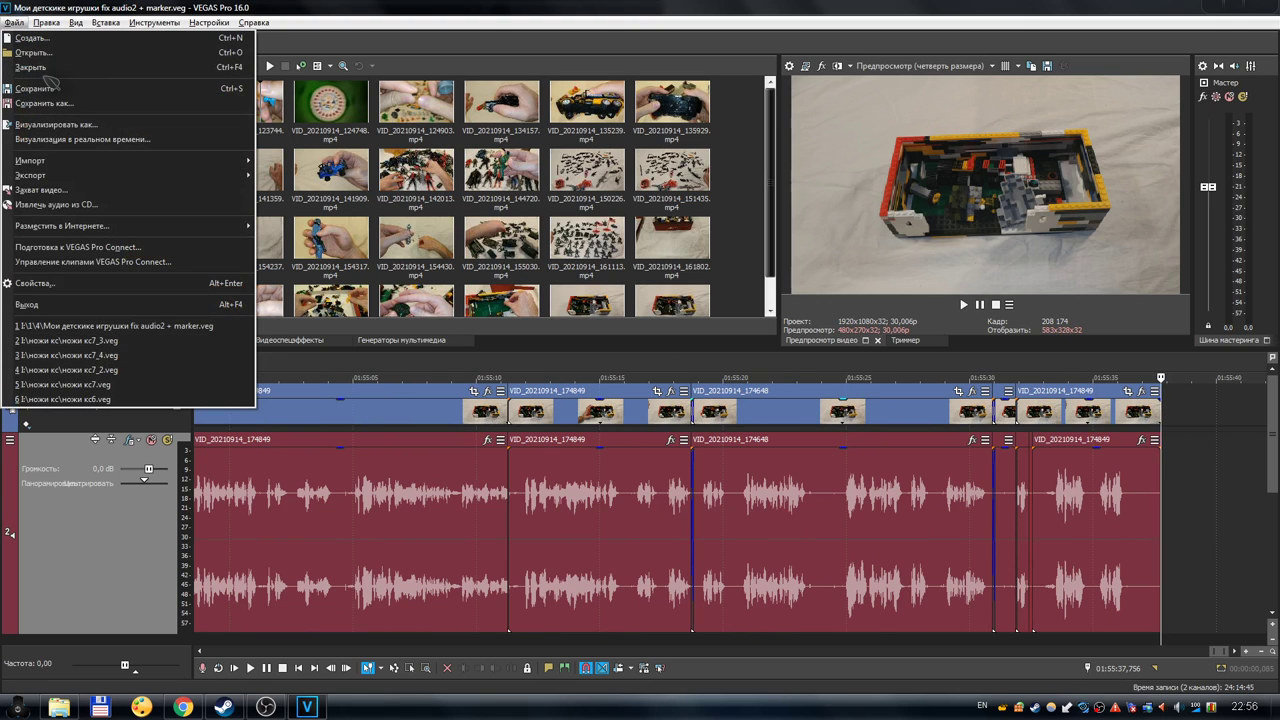
pyautogui.click(50, 62)
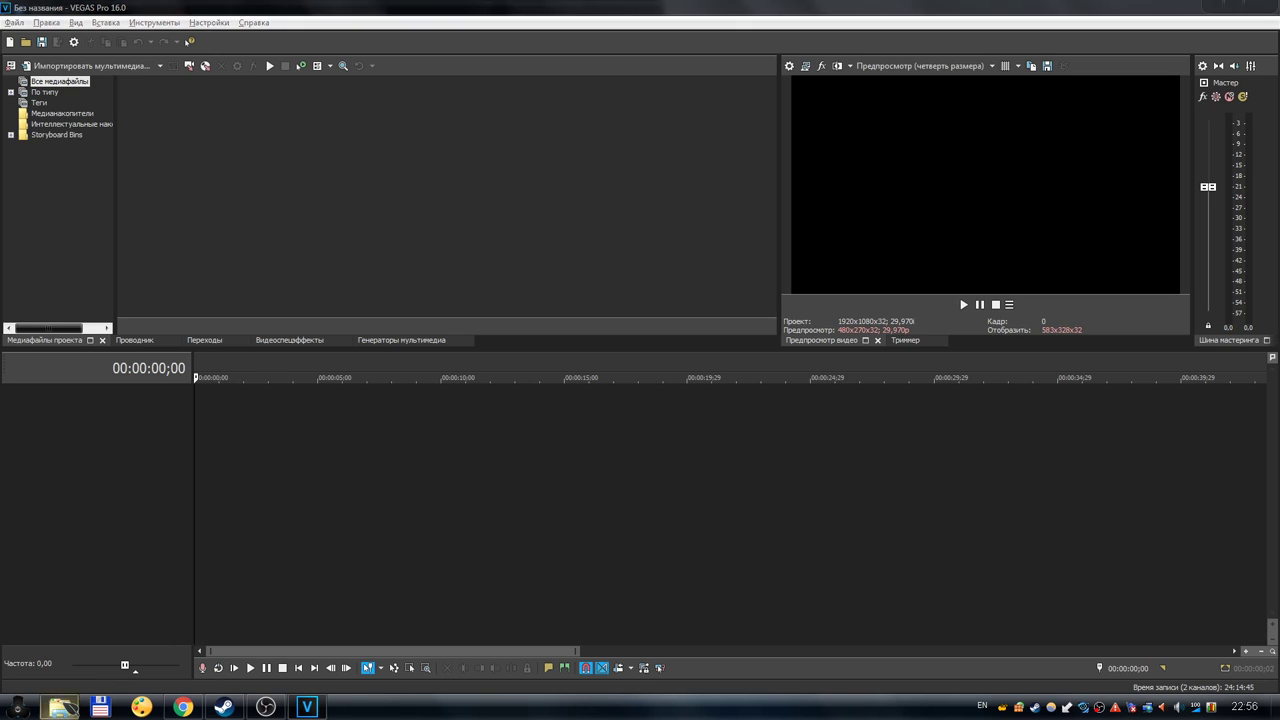
pyautogui.click(62, 707)
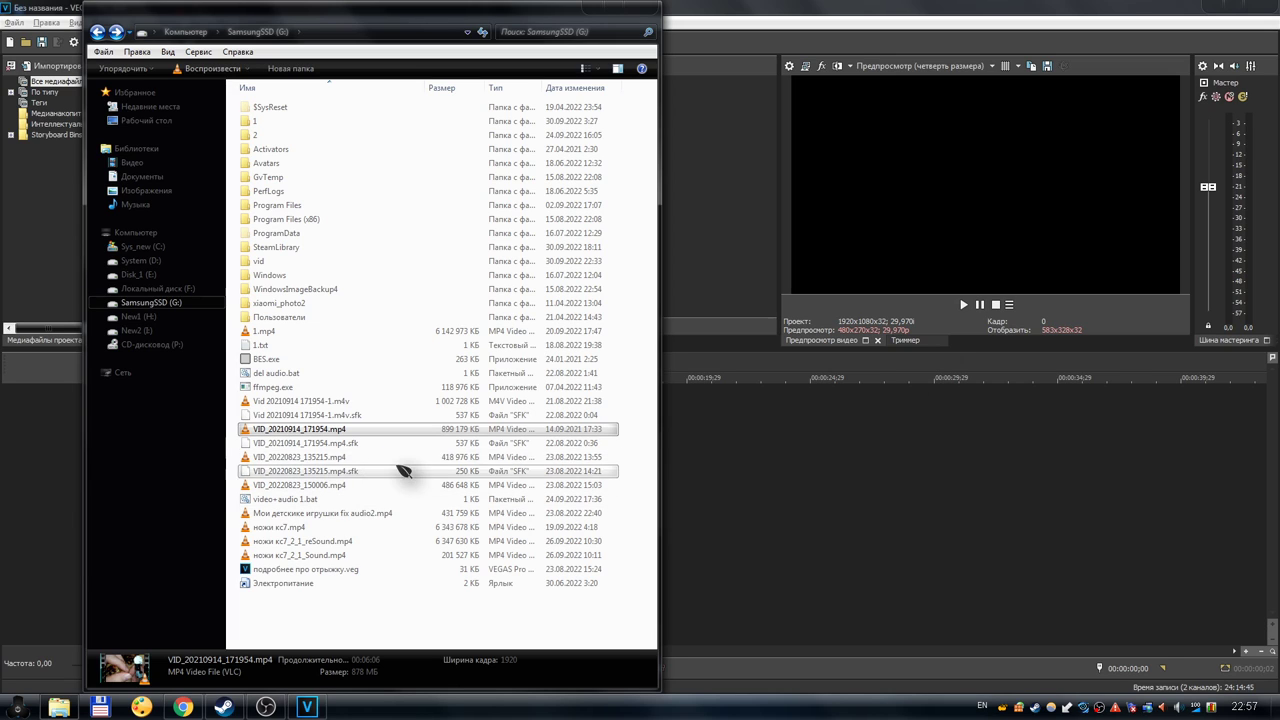
pyautogui.moveTo(338, 431); pyautogui.dragTo(300, 400)
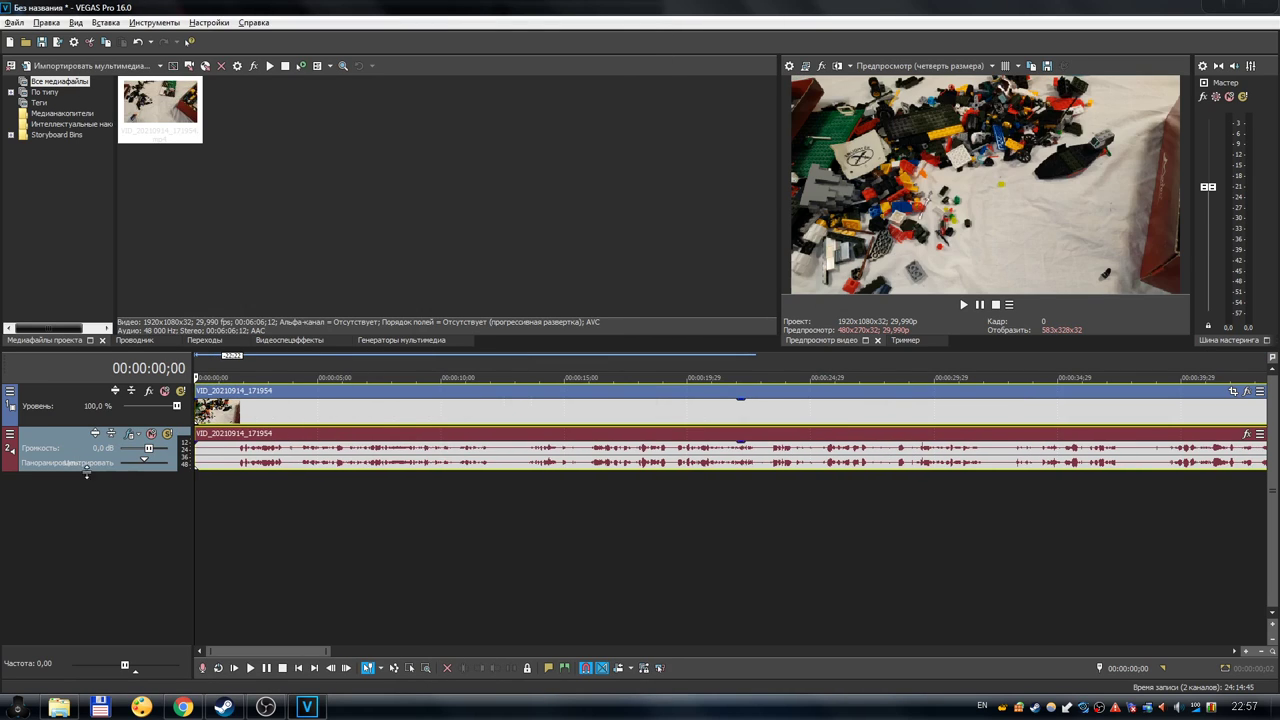
# Increase the audio track's height and compare where the clip's video and audio end.
pyautogui.scroll(-1, 456, 484)
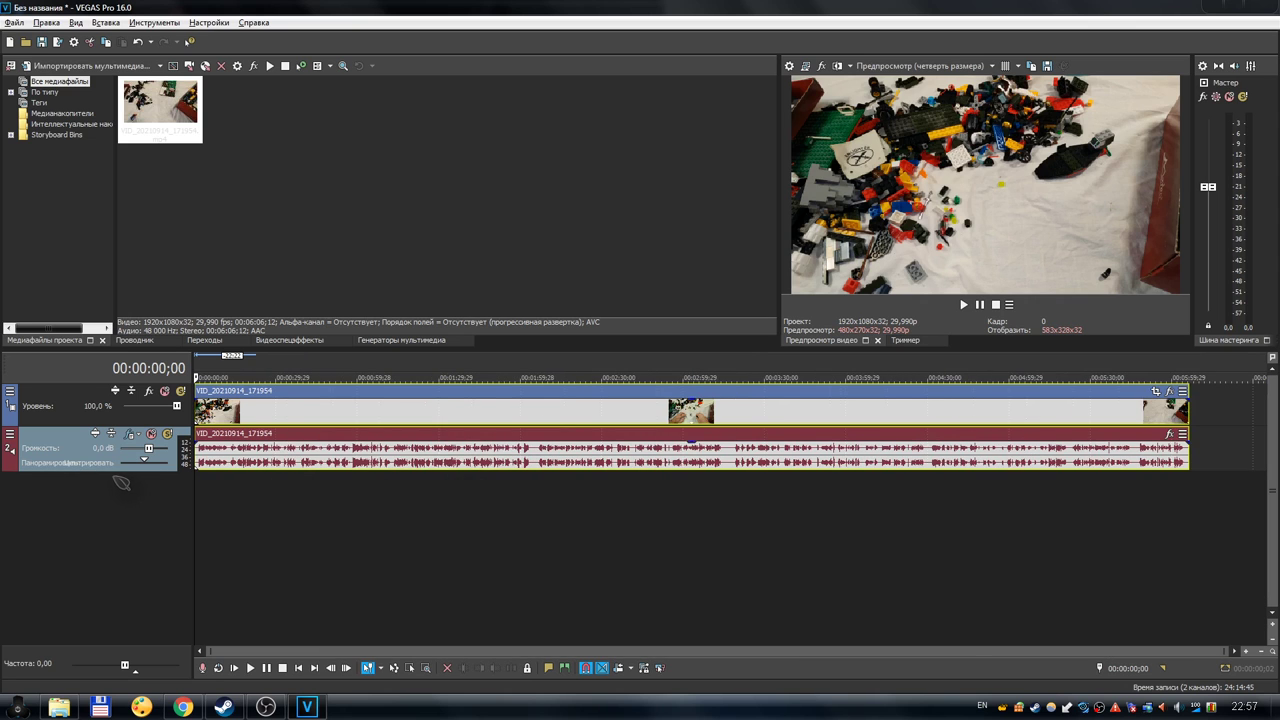
pyautogui.moveTo(105, 469); pyautogui.dragTo(119, 571)
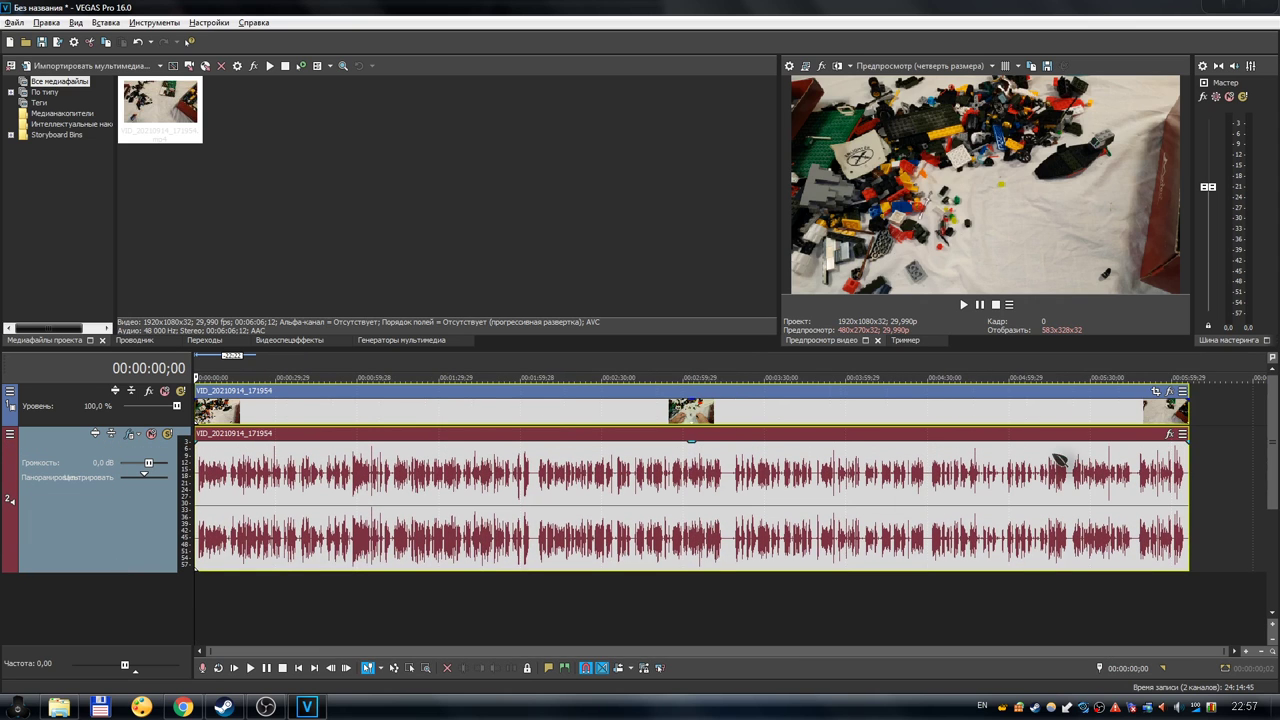
pyautogui.click(1156, 380)
pyautogui.scroll(2, 1156, 450)
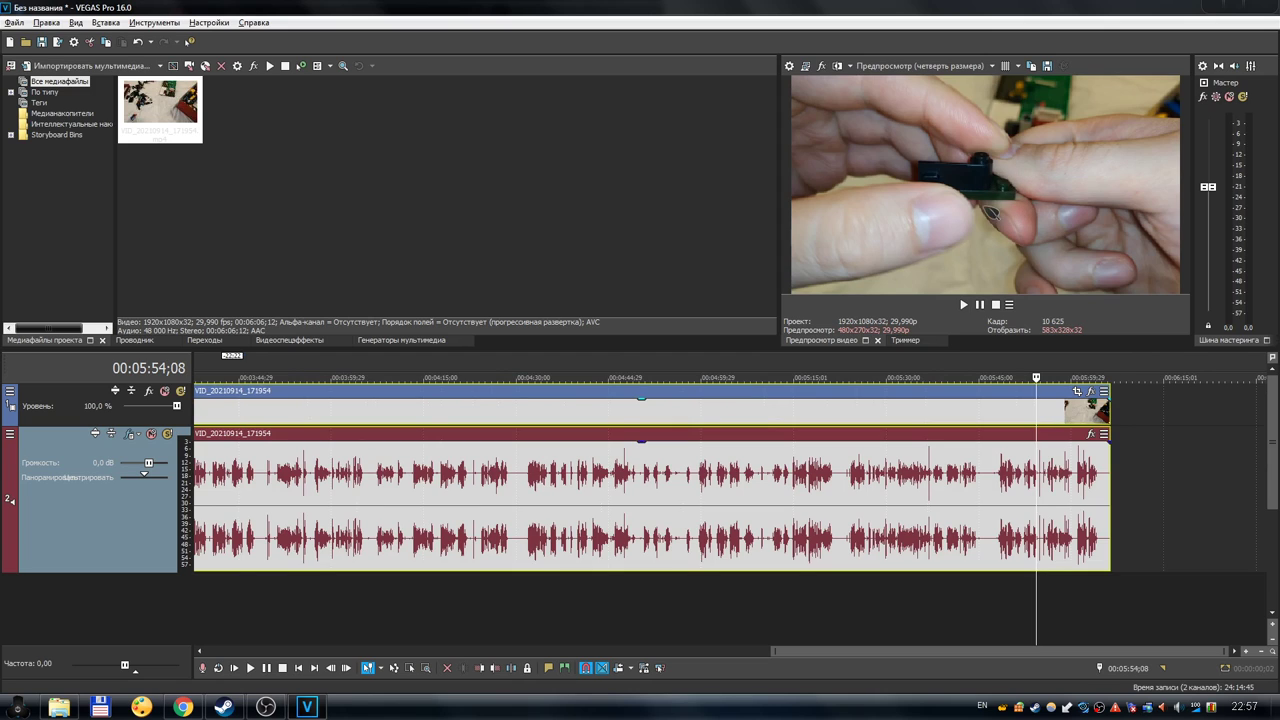
pyautogui.click(1113, 359)
pyautogui.scroll(8, 1113, 359)
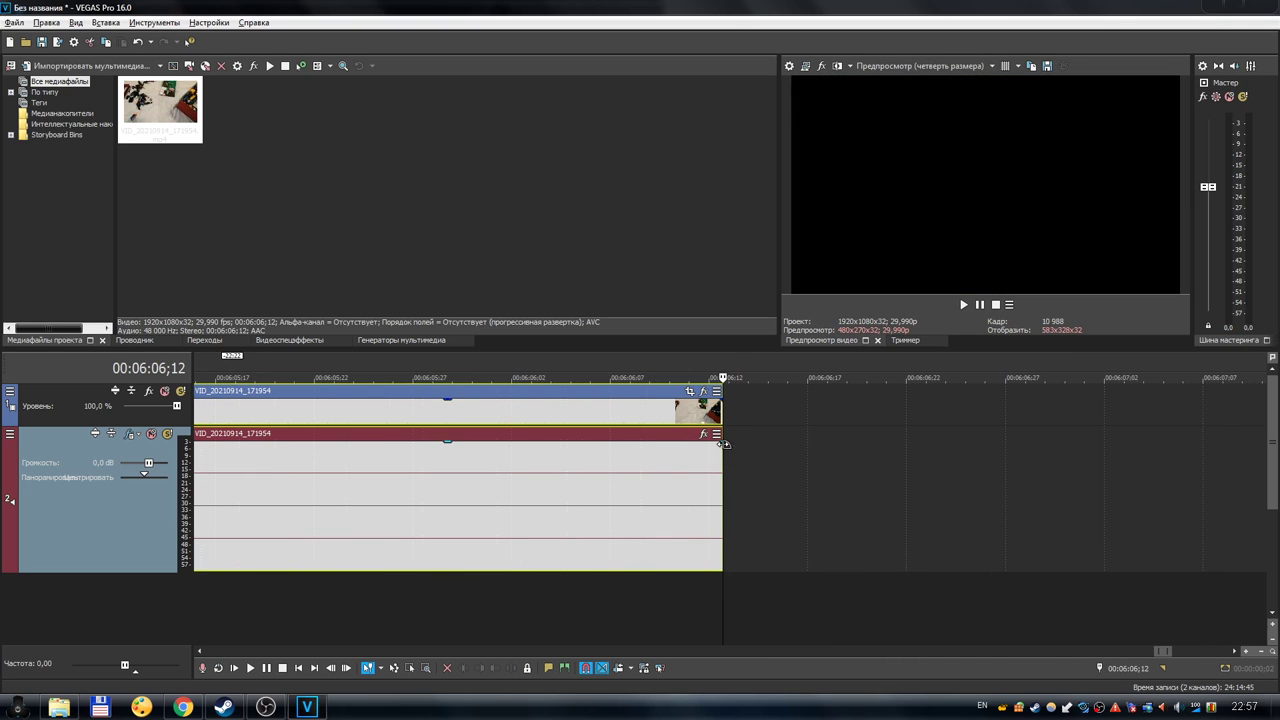
pyautogui.scroll(-10, 722, 423)
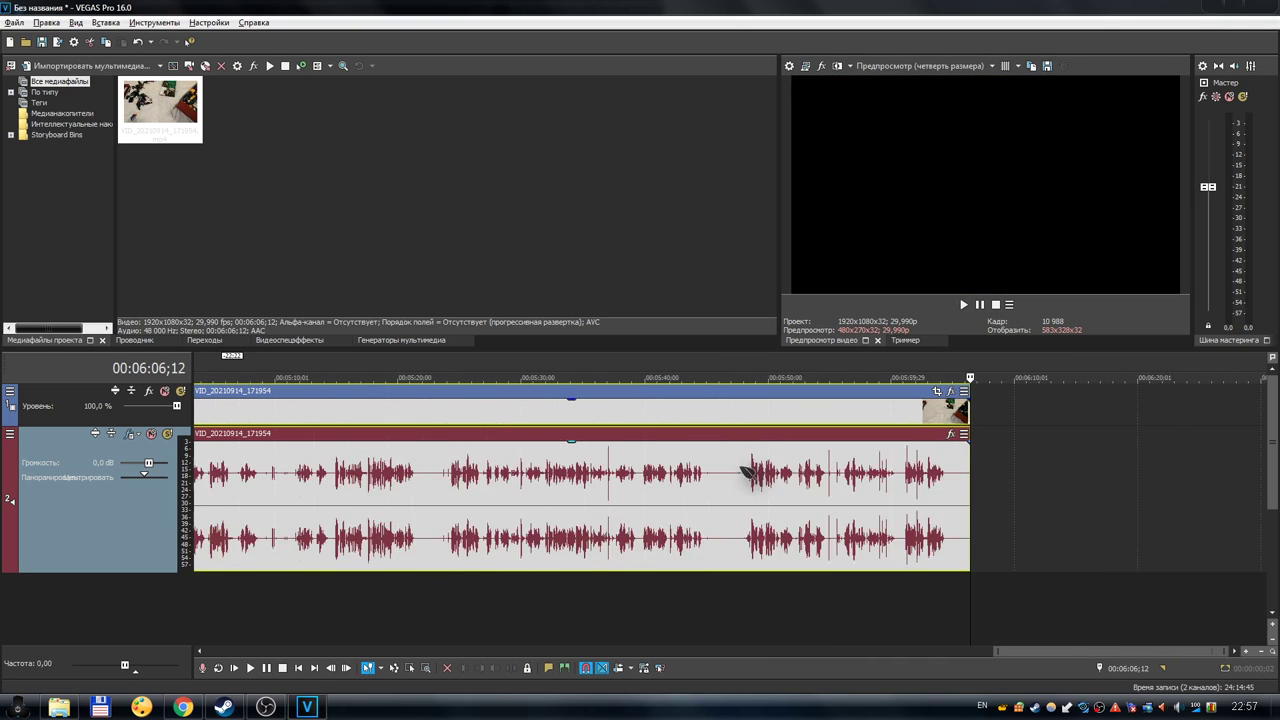
# Close the untitled project without saving it.
pyautogui.click(14, 22)
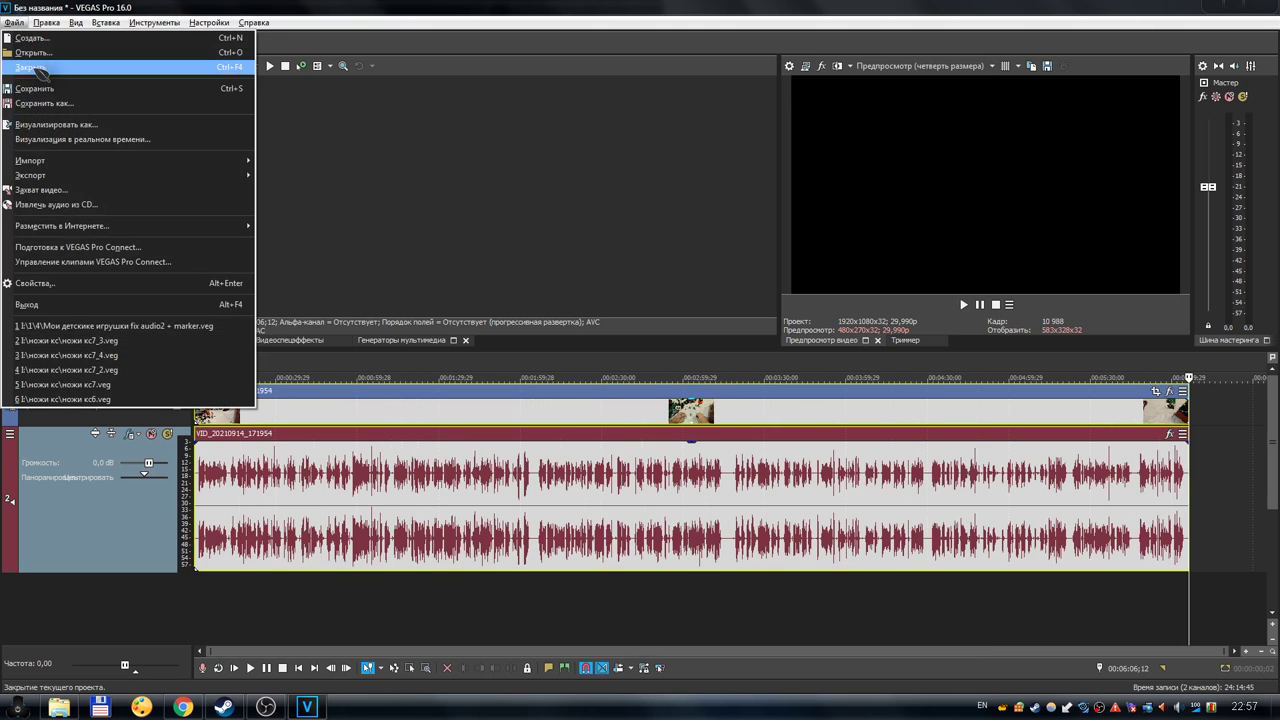
pyautogui.click(35, 35)
pyautogui.click(667, 284)
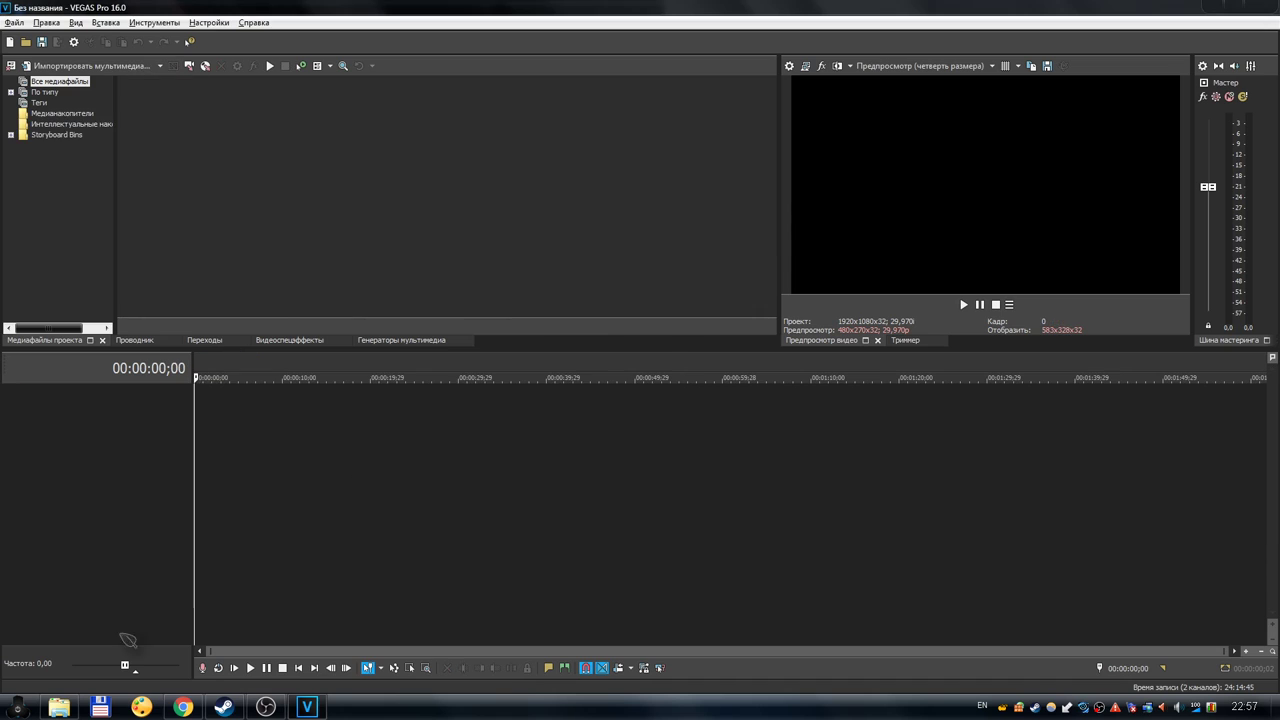
pyautogui.click(59, 707)
pyautogui.moveTo(333, 433); pyautogui.dragTo(112, 473)
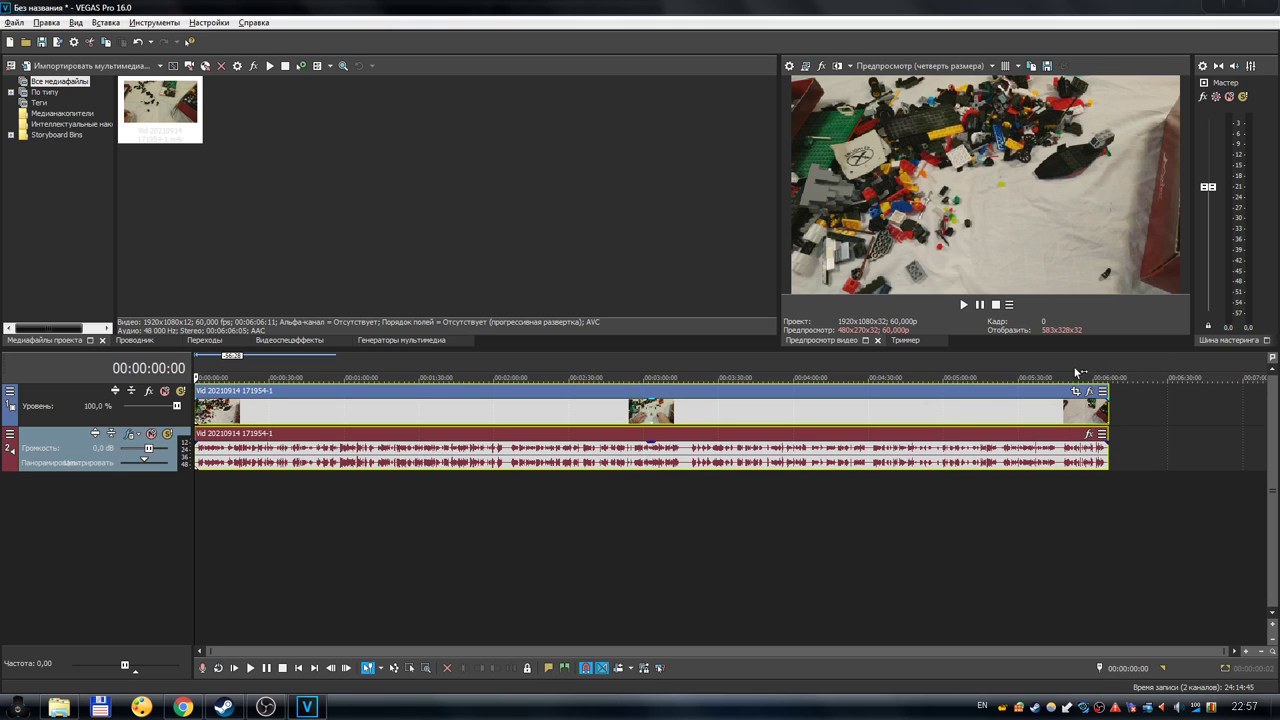
pyautogui.moveTo(100, 468); pyautogui.dragTo(89, 598)
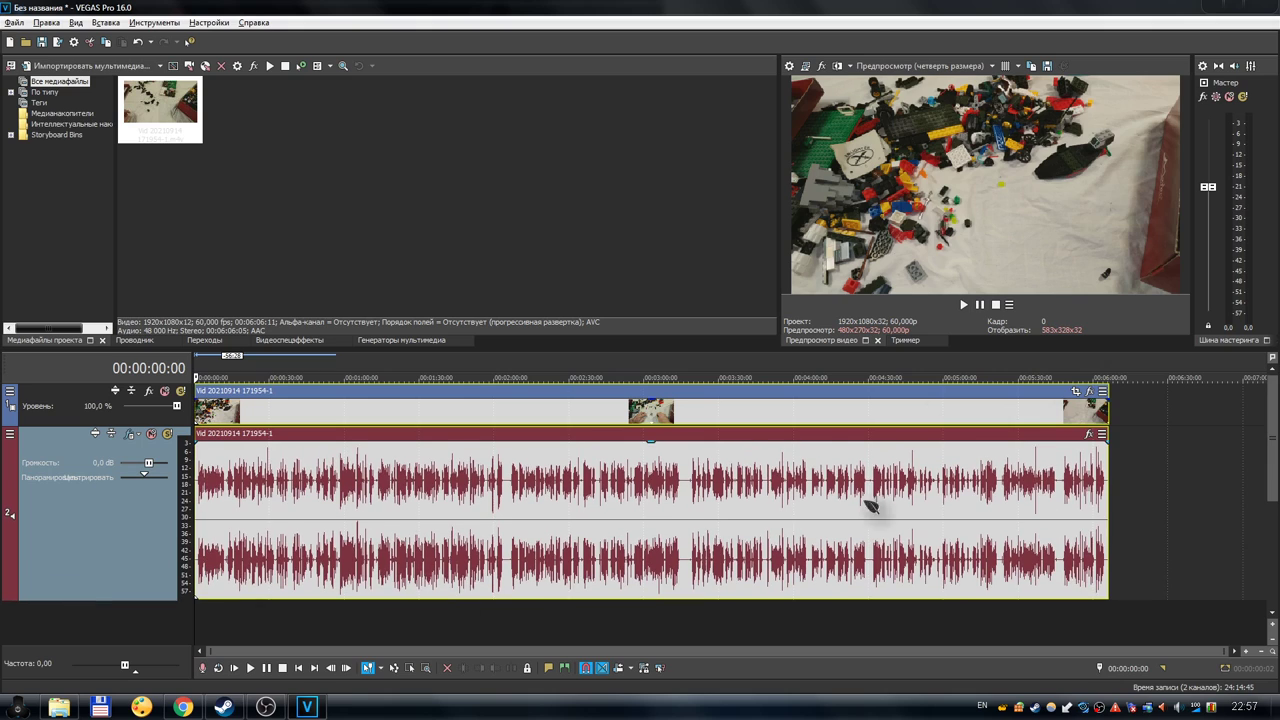
# Examine the end of the 60 fps clip, comparing where its video and audio parts stop.
pyautogui.click(1114, 367)
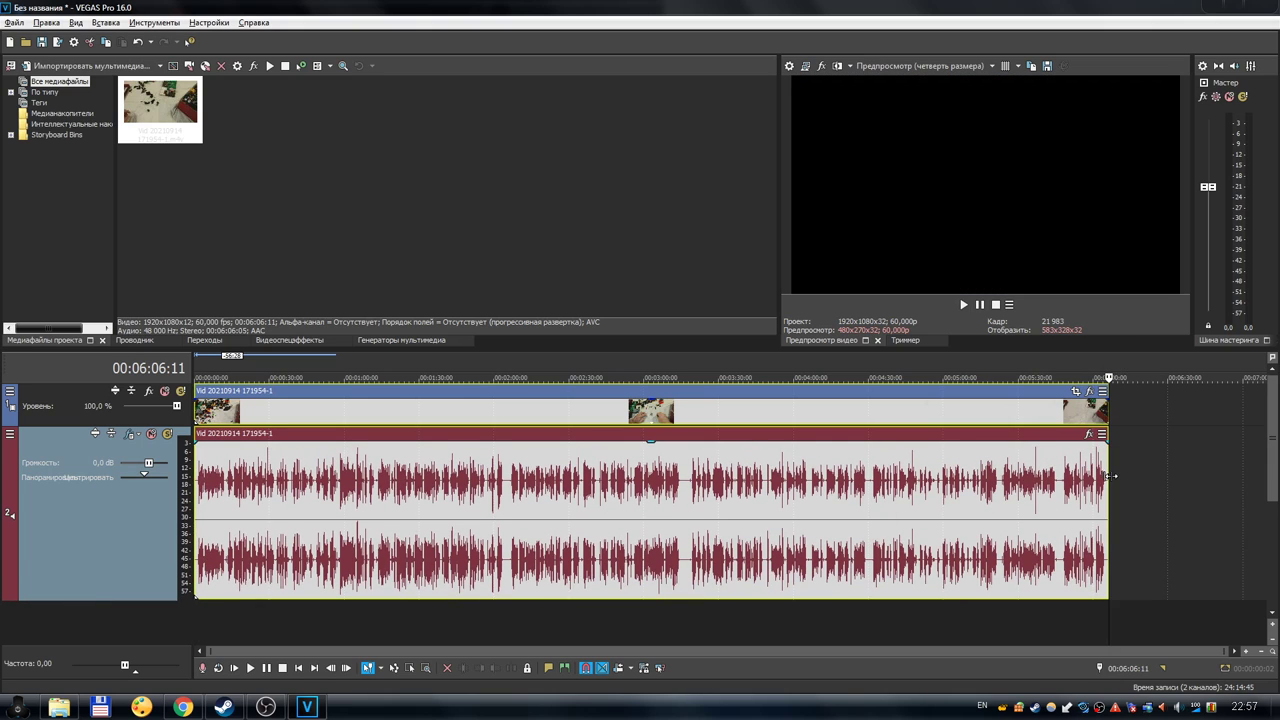
pyautogui.scroll(3, 1110, 476)
pyautogui.scroll(3, 1000, 505)
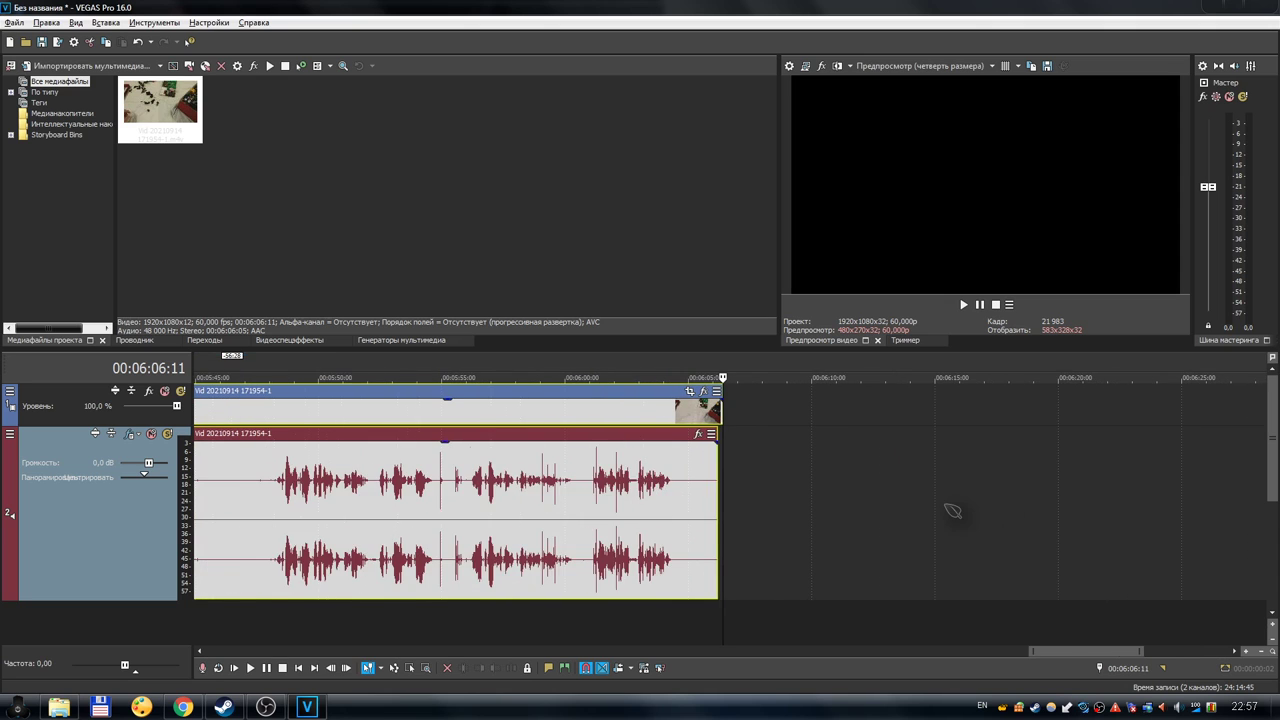
pyautogui.scroll(5, 808, 520)
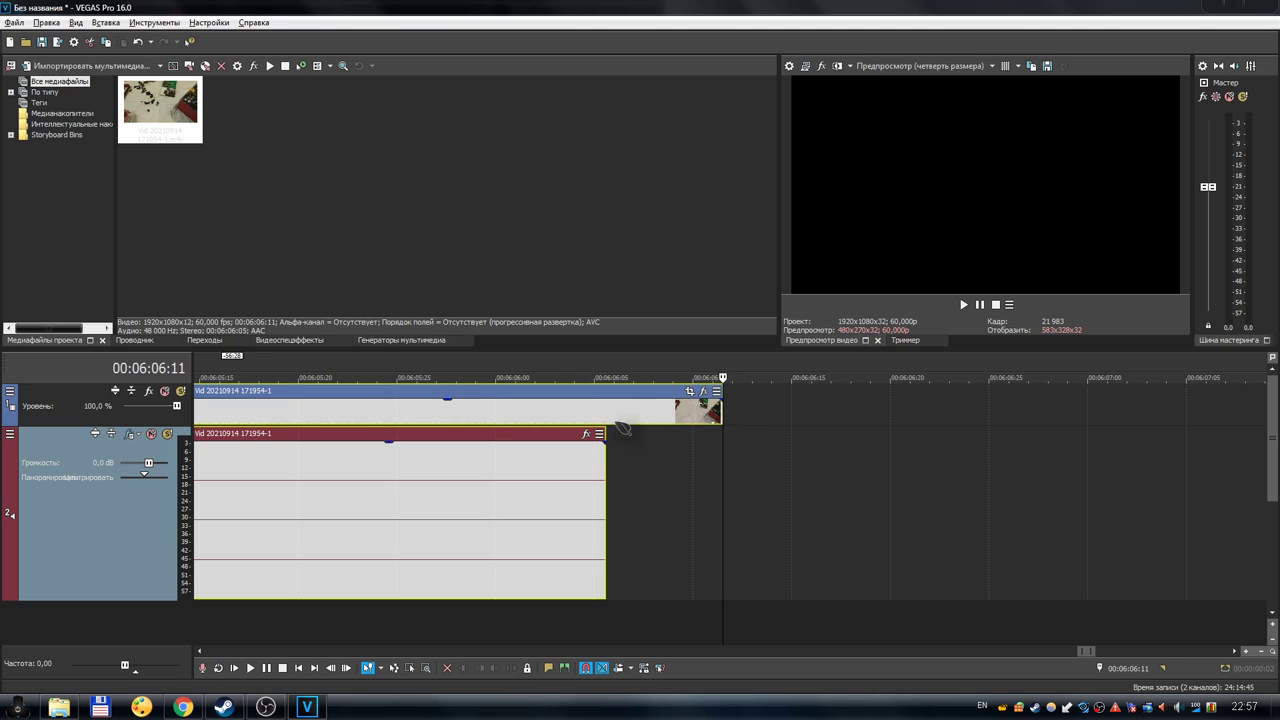
pyautogui.click(637, 367)
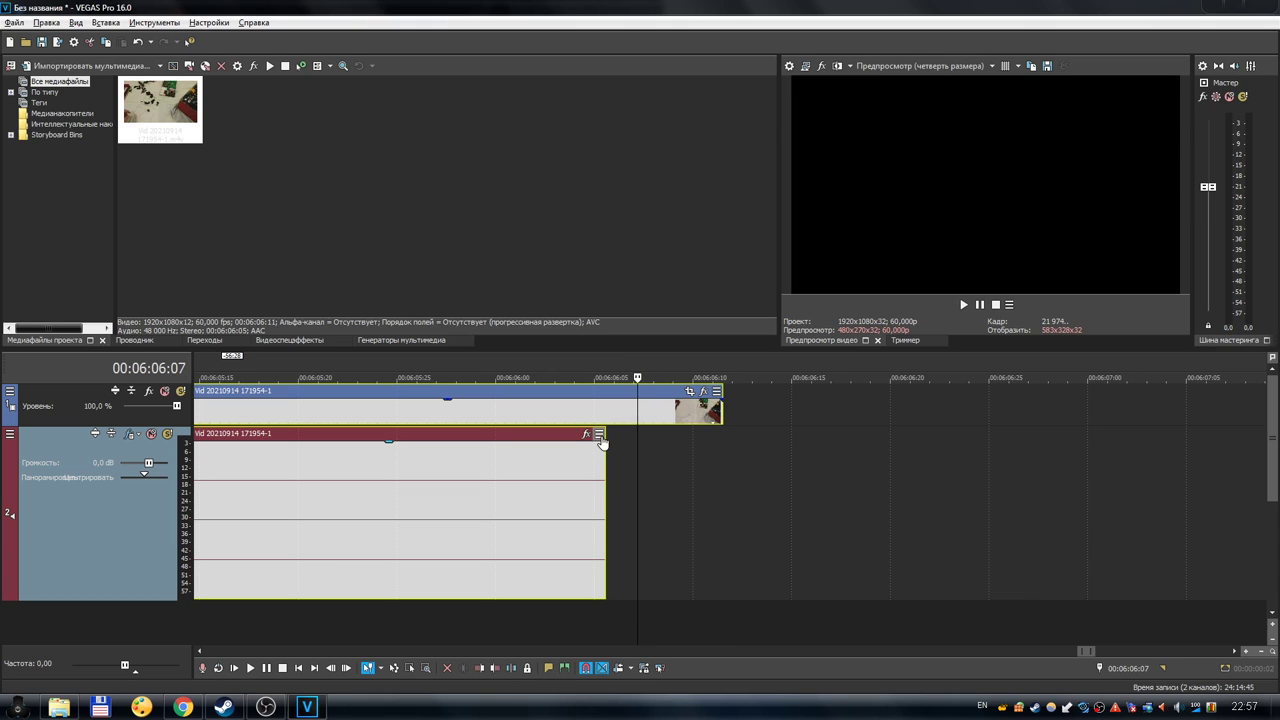
# Select only the audio event and time-stretch its end to match the end of the video.
pyautogui.click(567, 437)
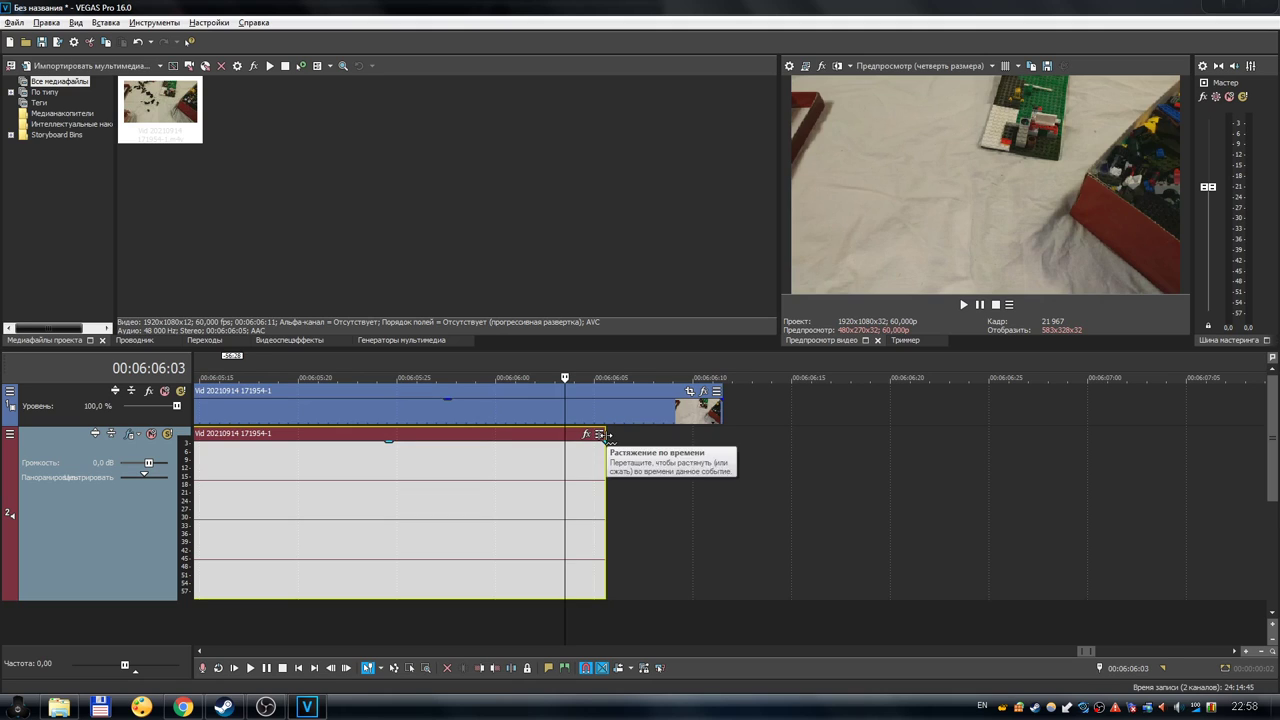
pyautogui.moveTo(608, 435); pyautogui.dragTo(726, 440)
pyautogui.scroll(-5, 703, 393)
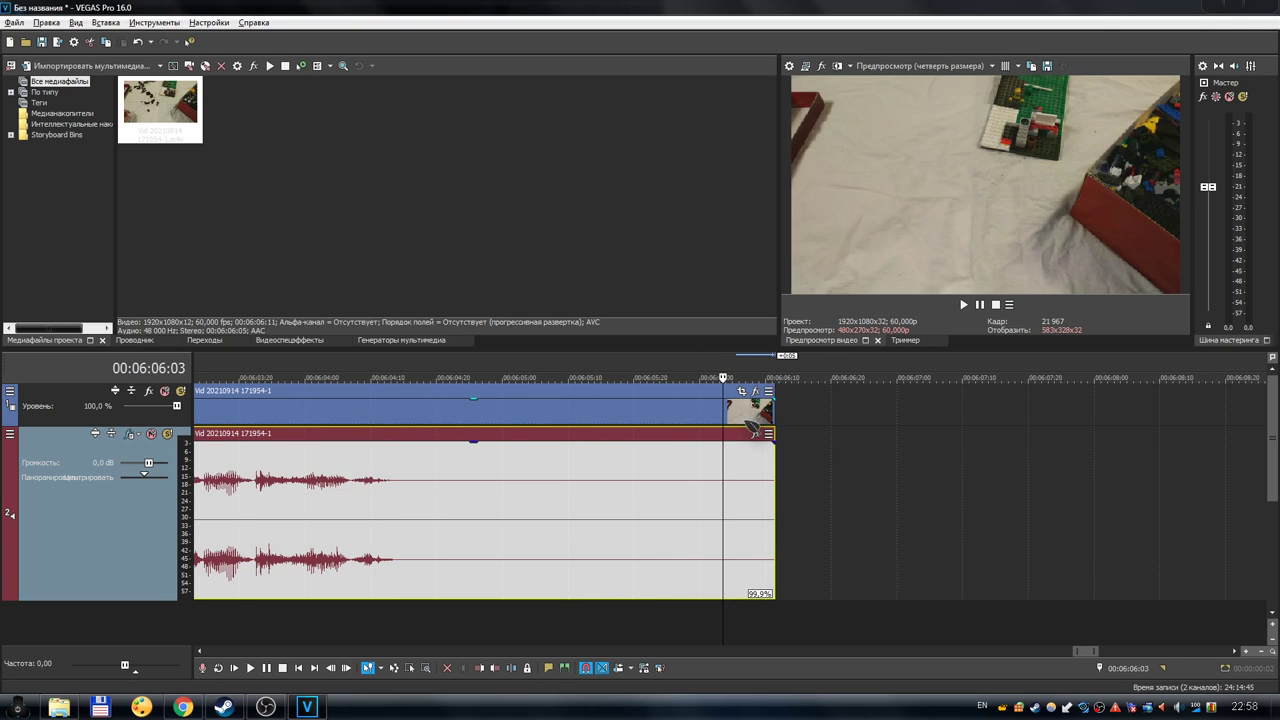
# Check the stretched audio against the picture at several playhead positions in the last part of the clip.
pyautogui.click(506, 354)
pyautogui.click(474, 357)
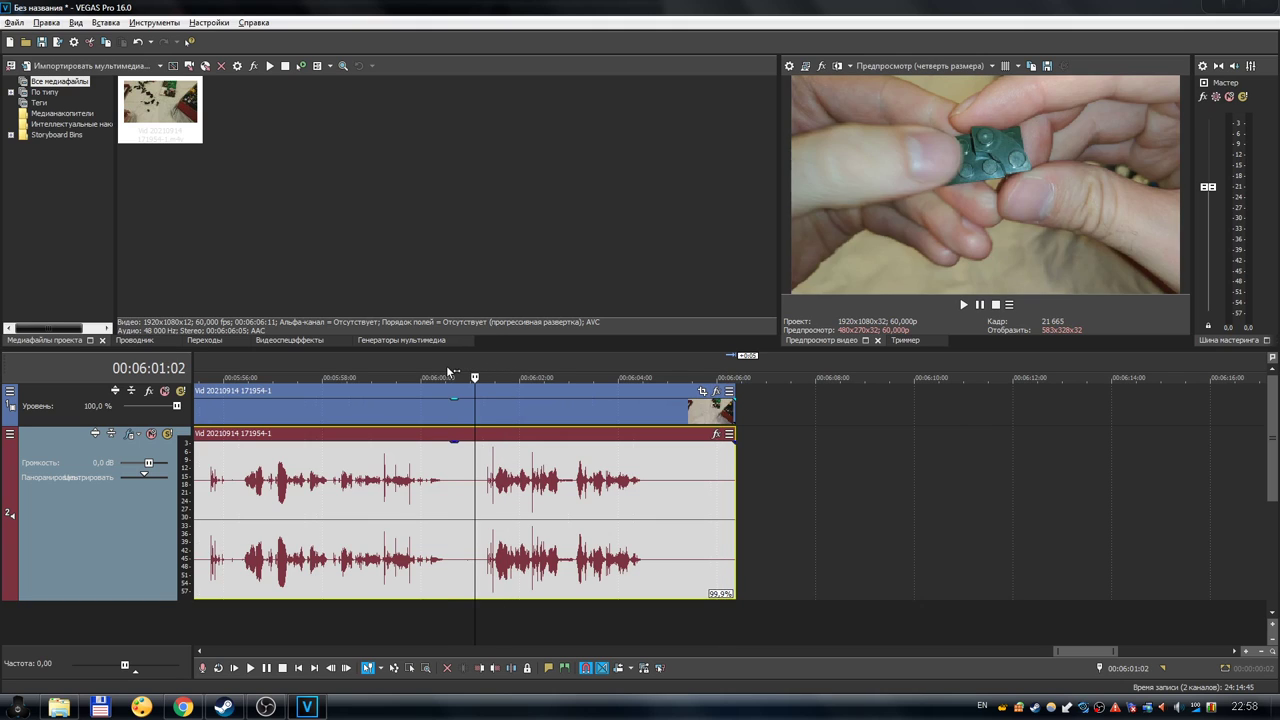
pyautogui.click(448, 373)
pyautogui.click(418, 368)
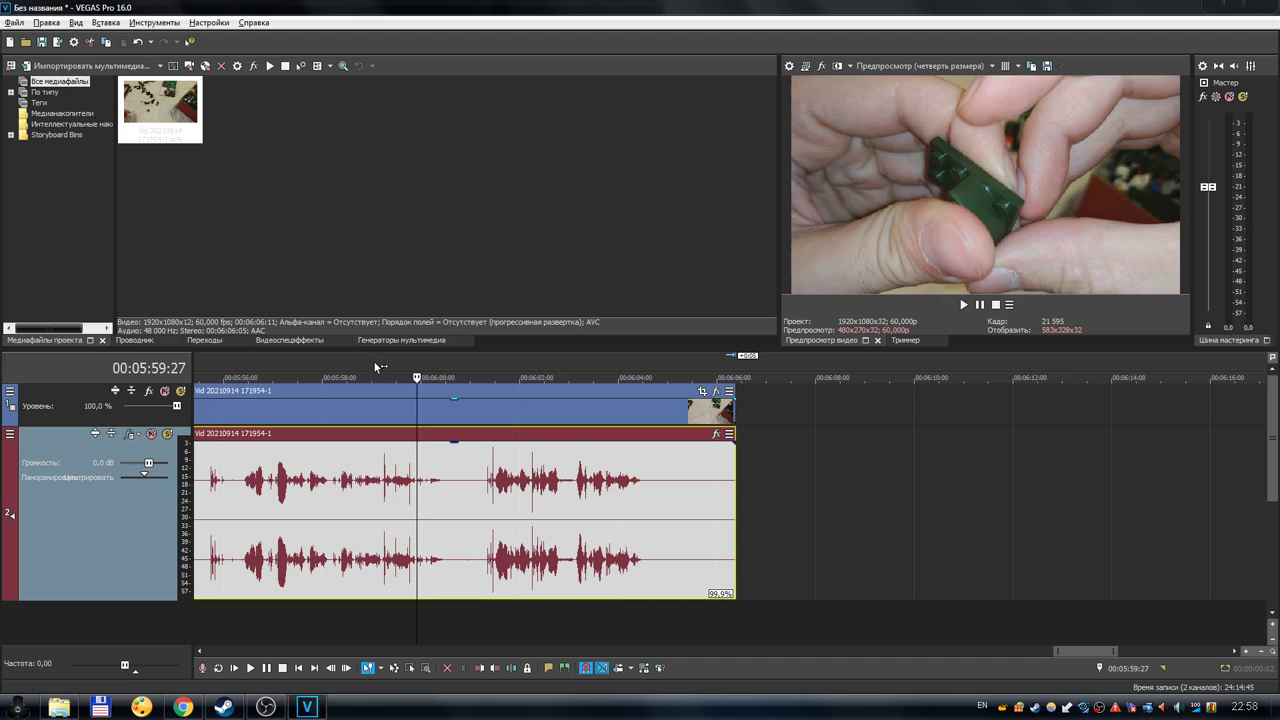
pyautogui.click(373, 362)
pyautogui.click(326, 372)
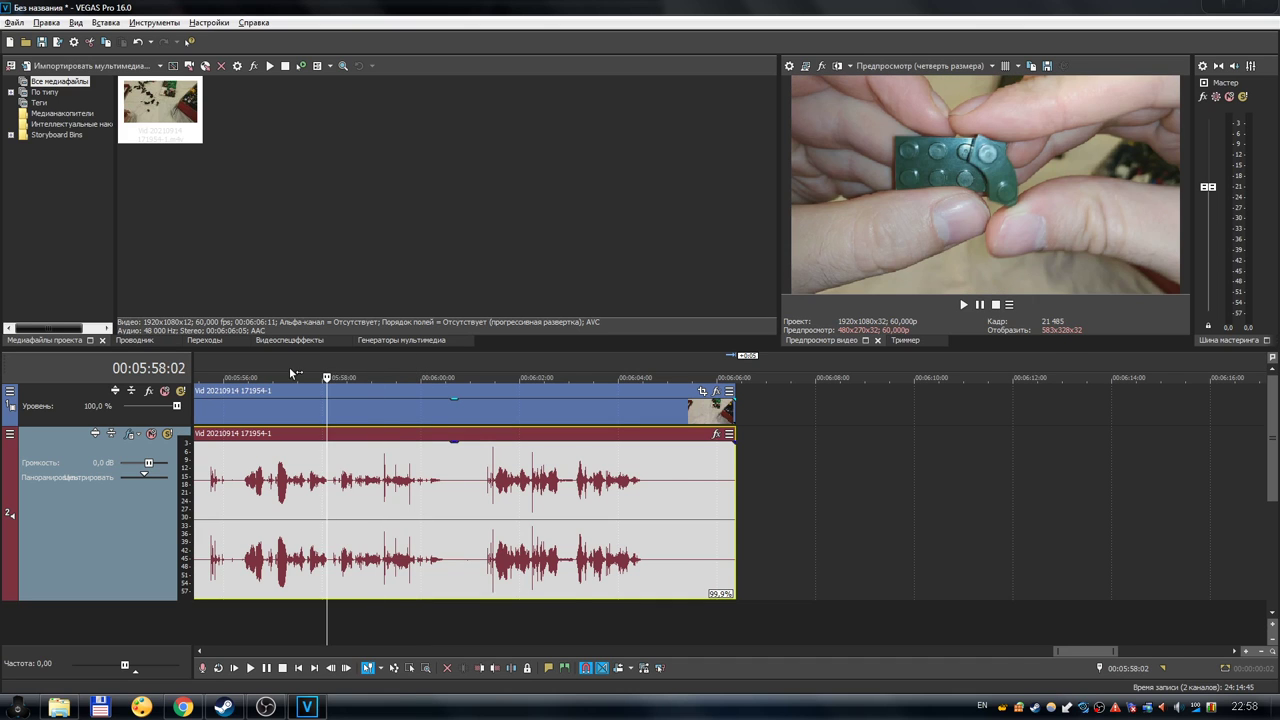
pyautogui.scroll(-3, 617, 383)
pyautogui.click(669, 362)
pyautogui.click(648, 360)
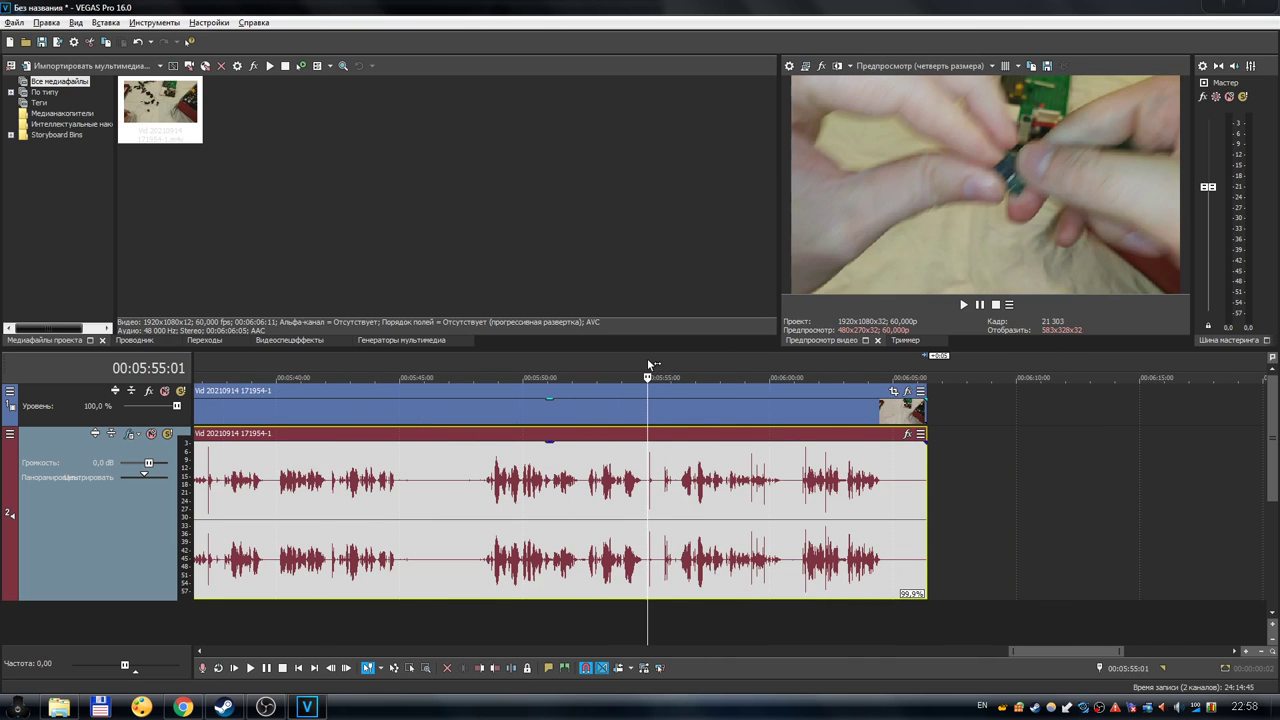
pyautogui.click(700, 362)
pyautogui.click(606, 360)
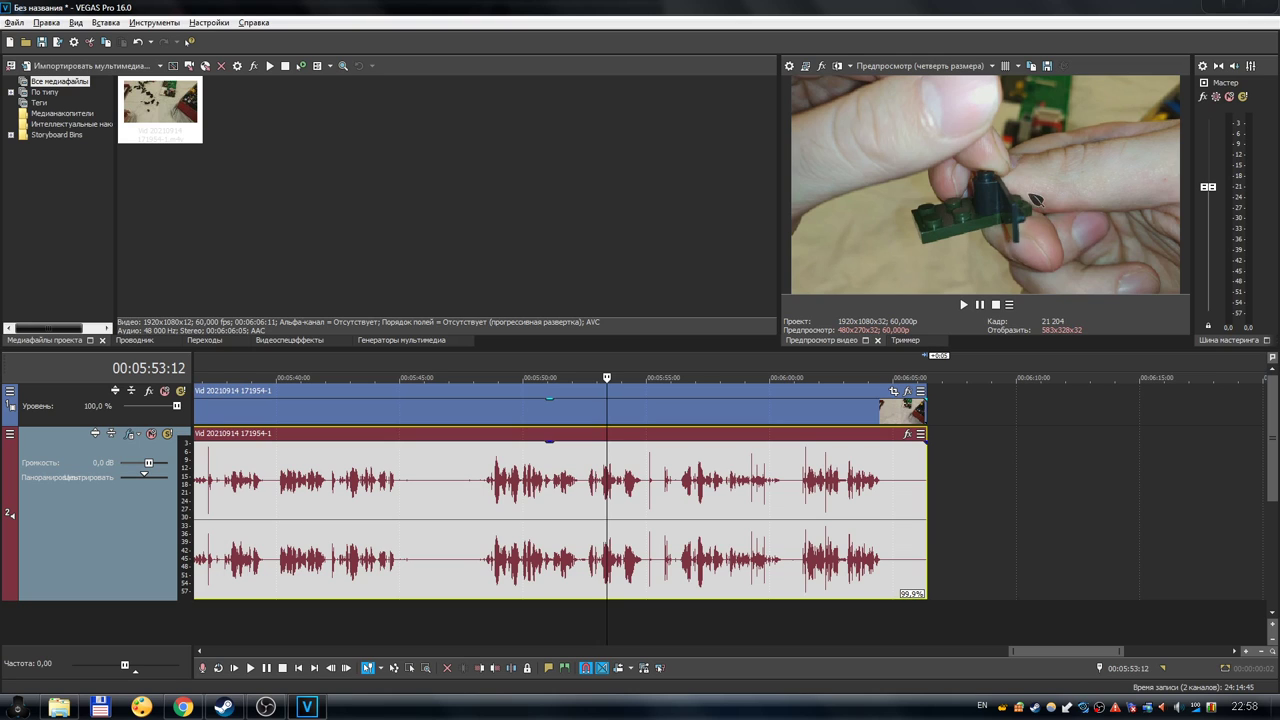
pyautogui.scroll(-2, 928, 443)
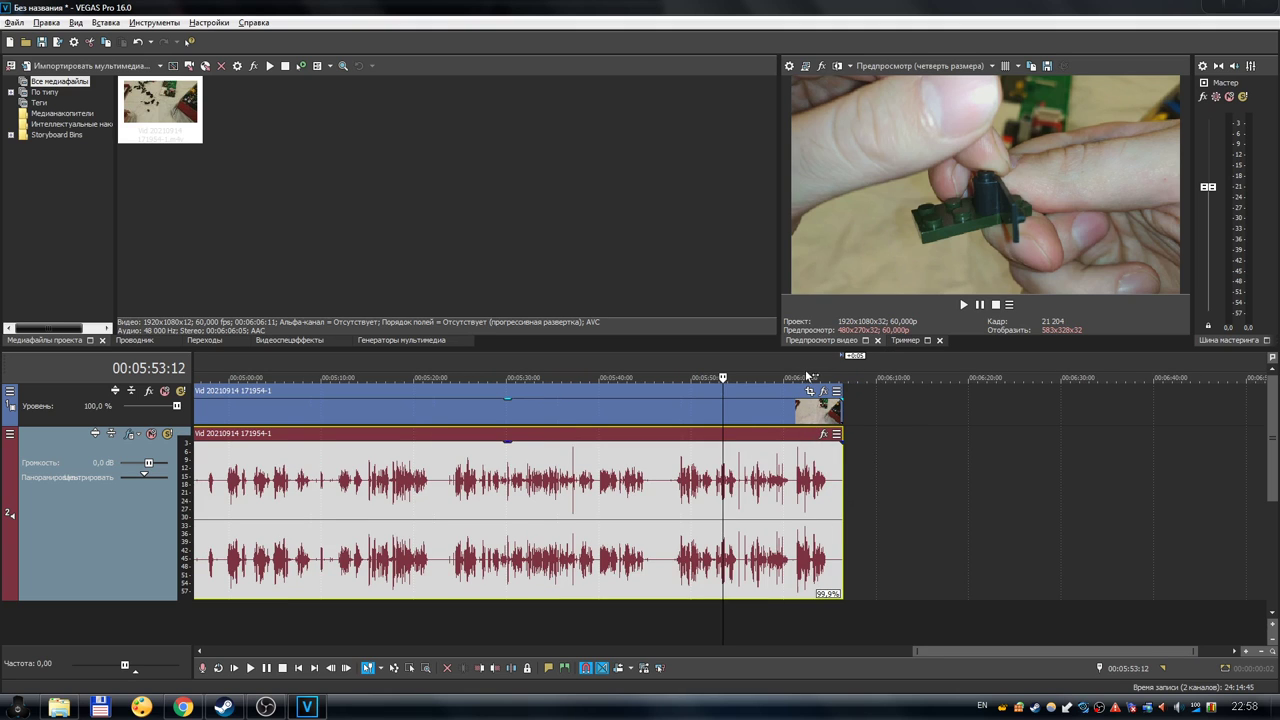
# Examine the end of the stretched clip, comparing where the audio and video events stop.
pyautogui.click(838, 370)
pyautogui.scroll(3, 737, 408)
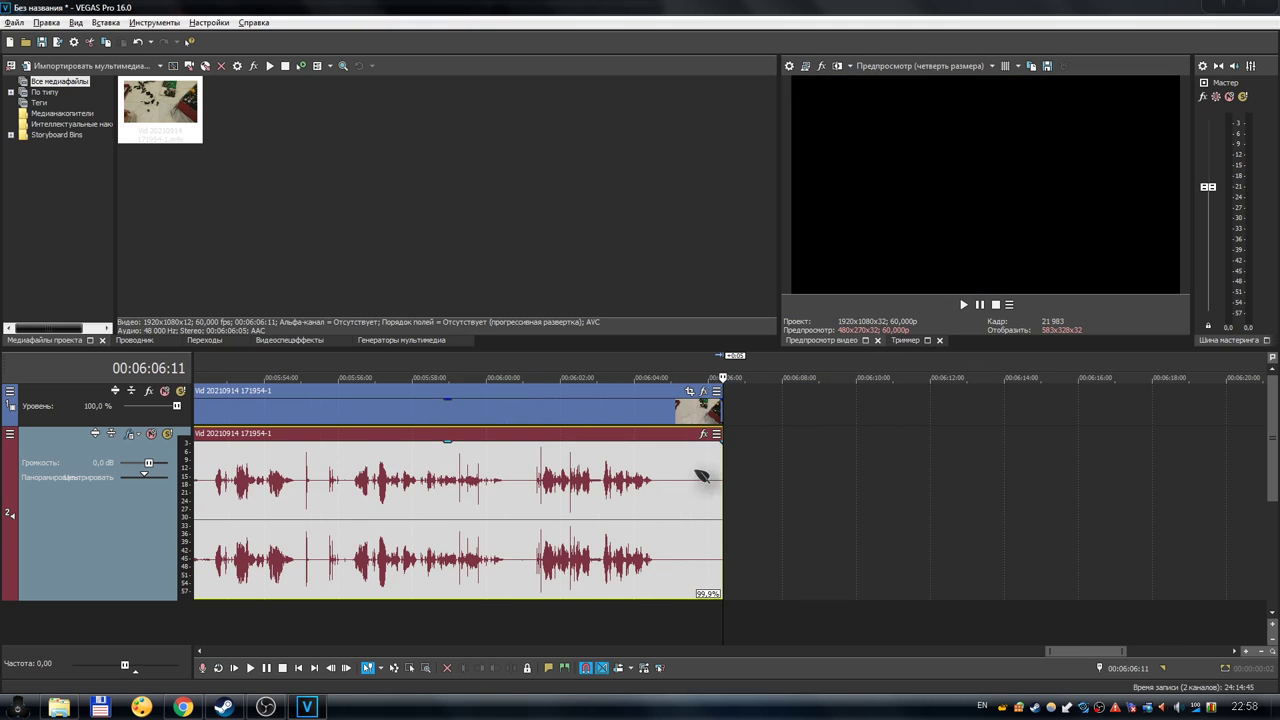
pyautogui.scroll(1, 718, 464)
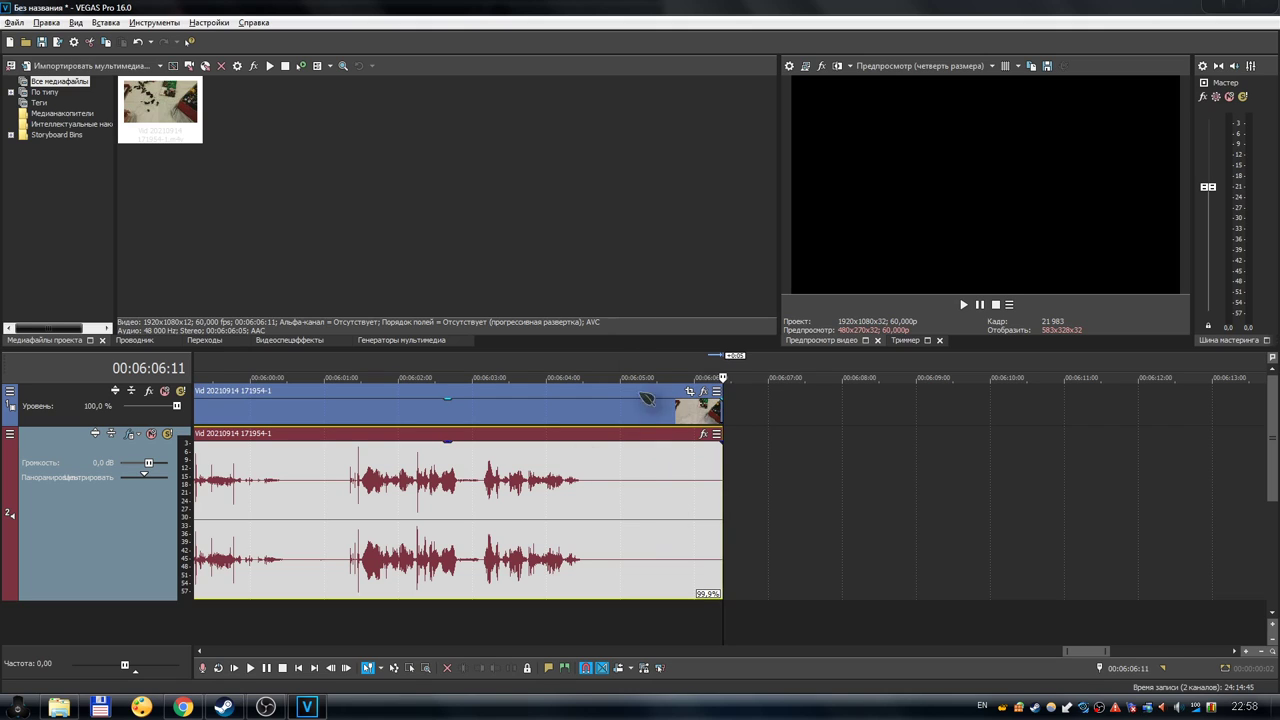
pyautogui.scroll(-5, 757, 478)
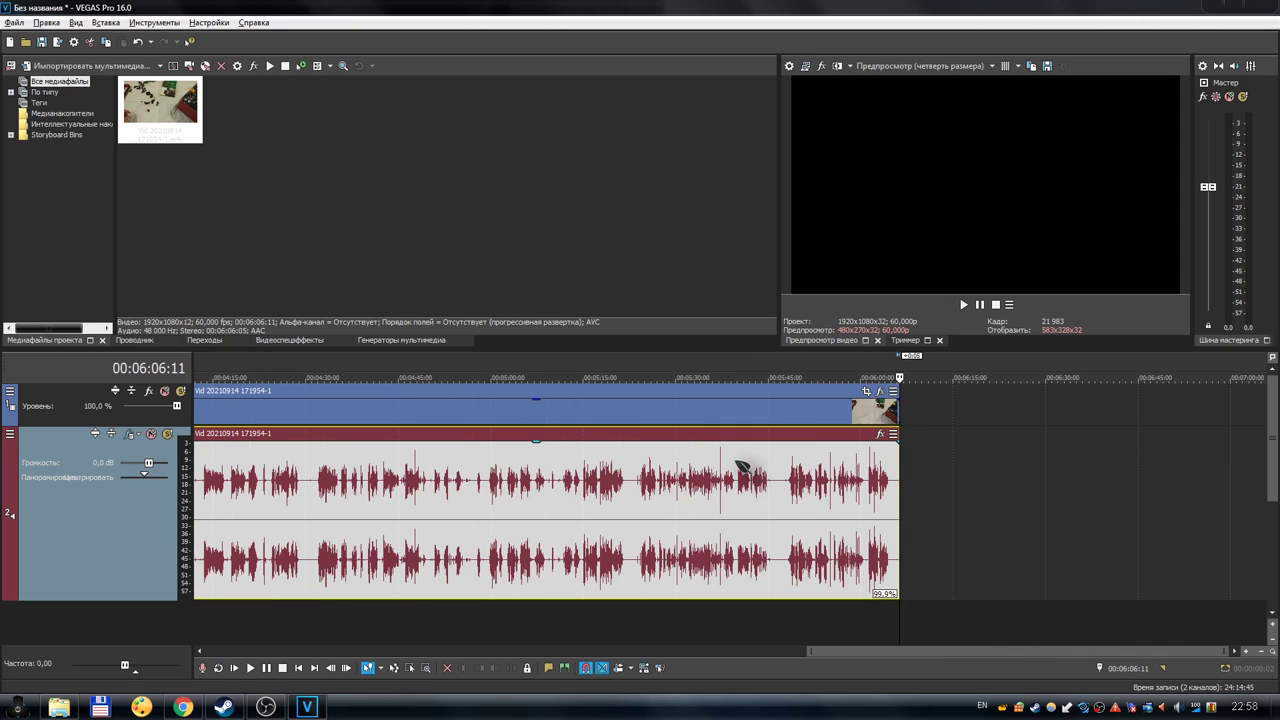
pyautogui.scroll(-5, 780, 510)
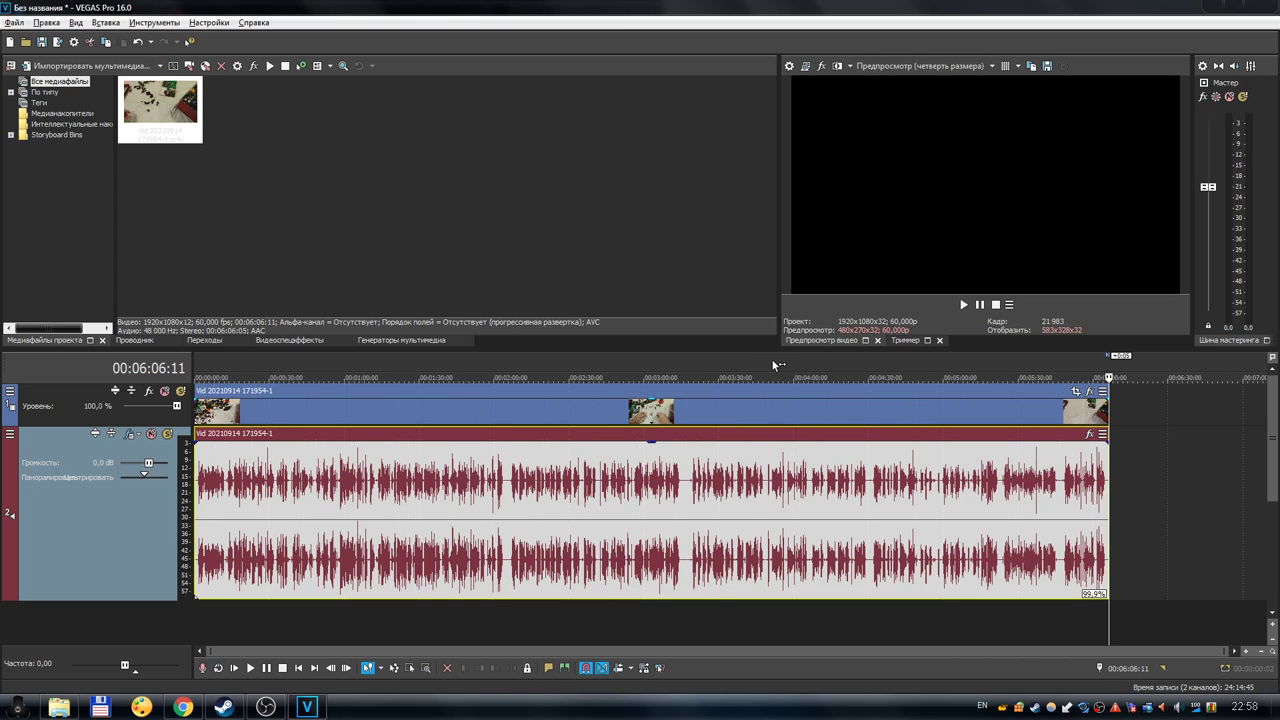
# Check the audio waveform against the picture at several playhead positions in the first half of the clip, looking for a distinct sound.
pyautogui.click(360, 374)
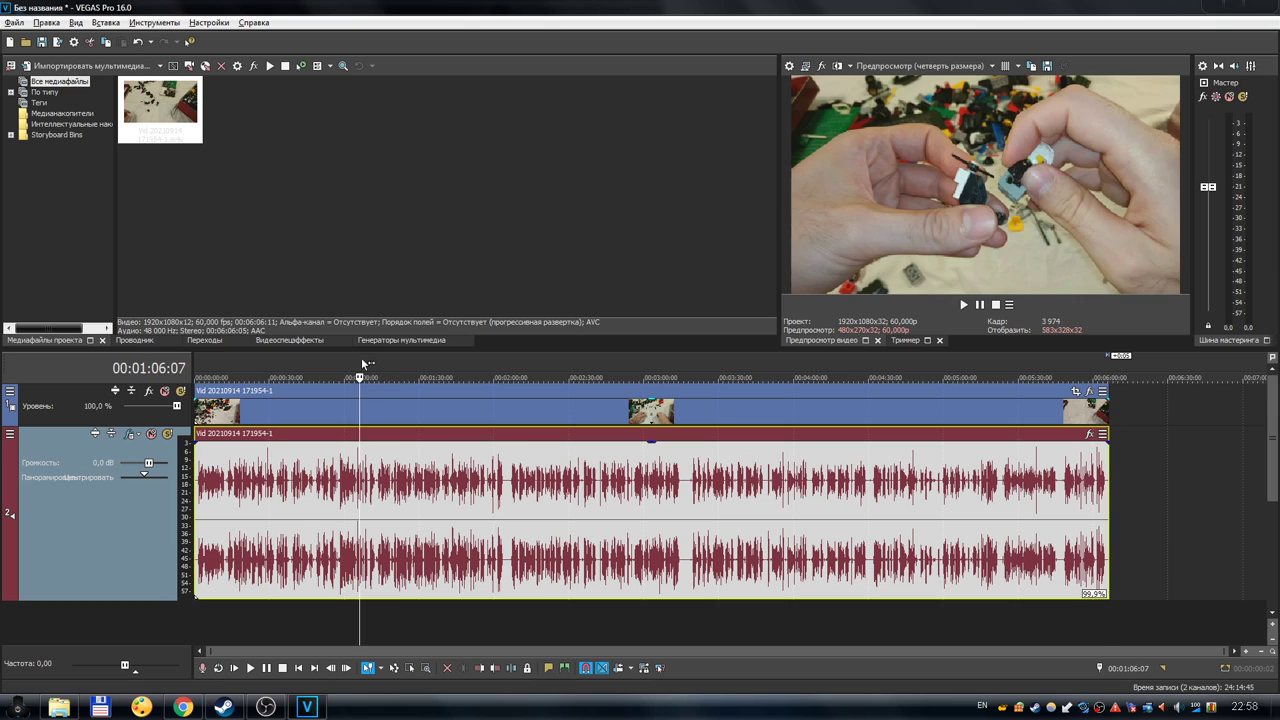
pyautogui.scroll(3, 440, 375)
pyautogui.scroll(2, 527, 391)
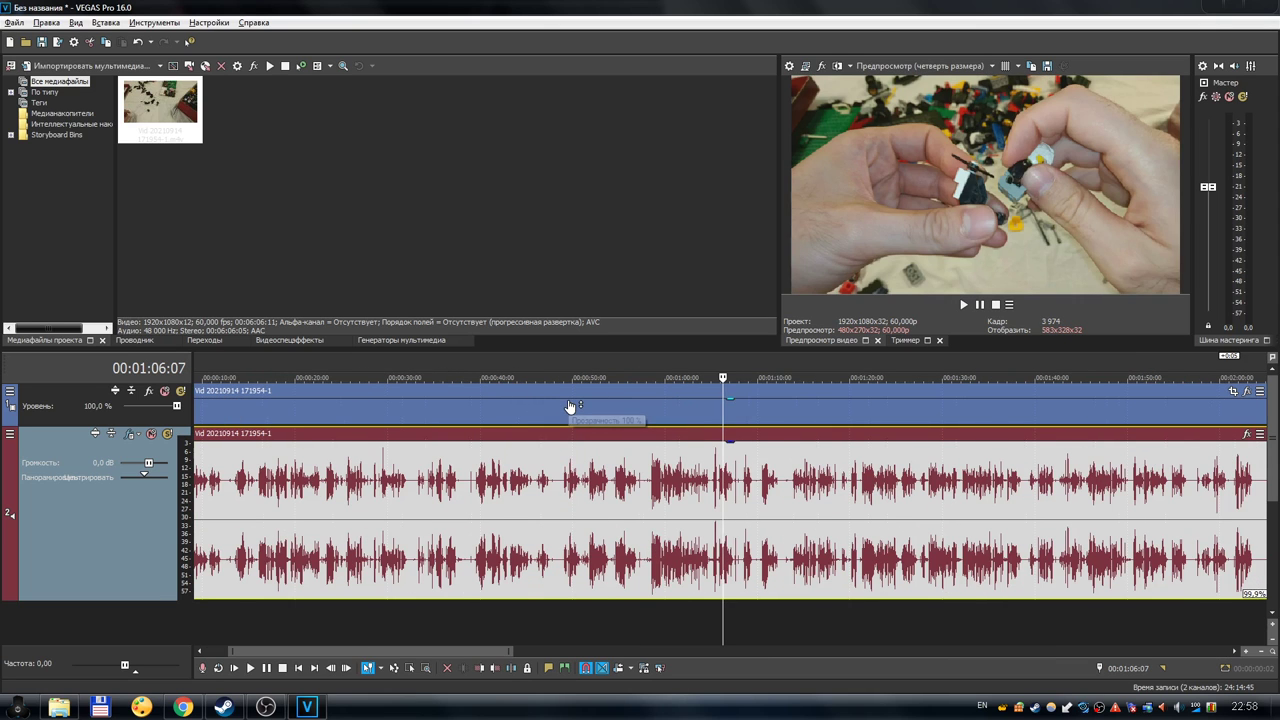
pyautogui.scroll(-2, 1000, 385)
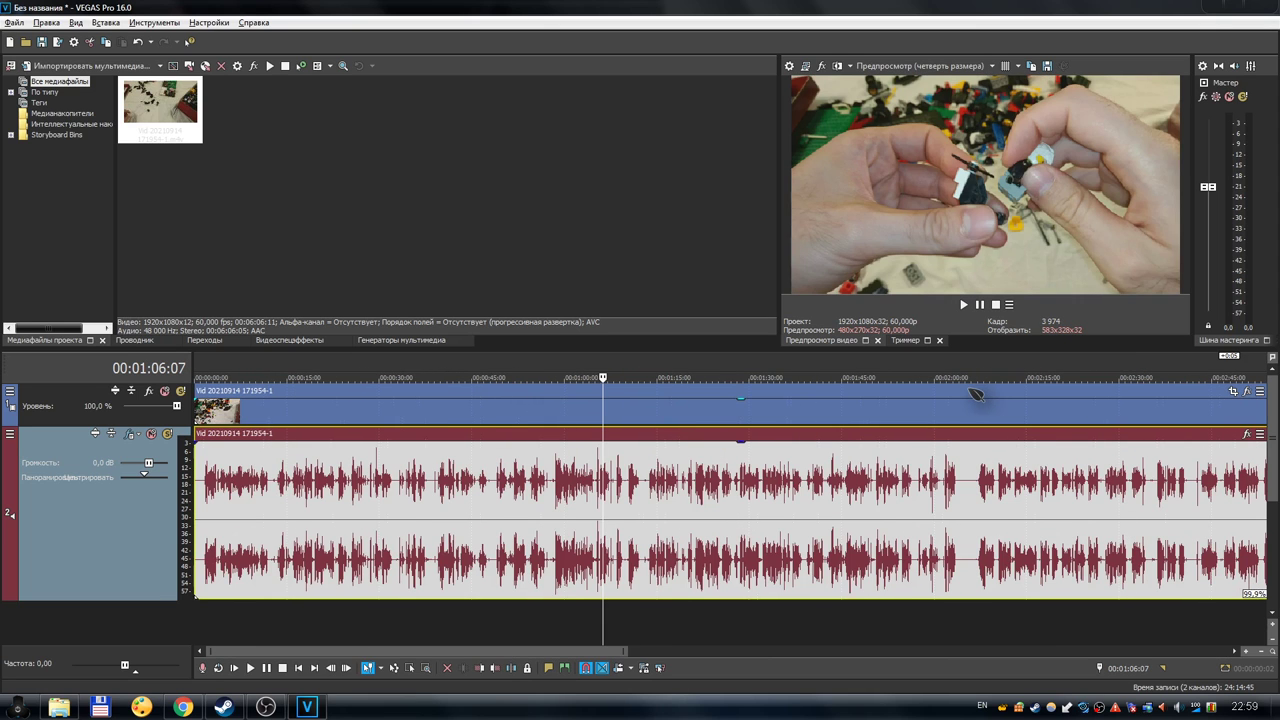
pyautogui.scroll(-2, 980, 398)
pyautogui.click(880, 366)
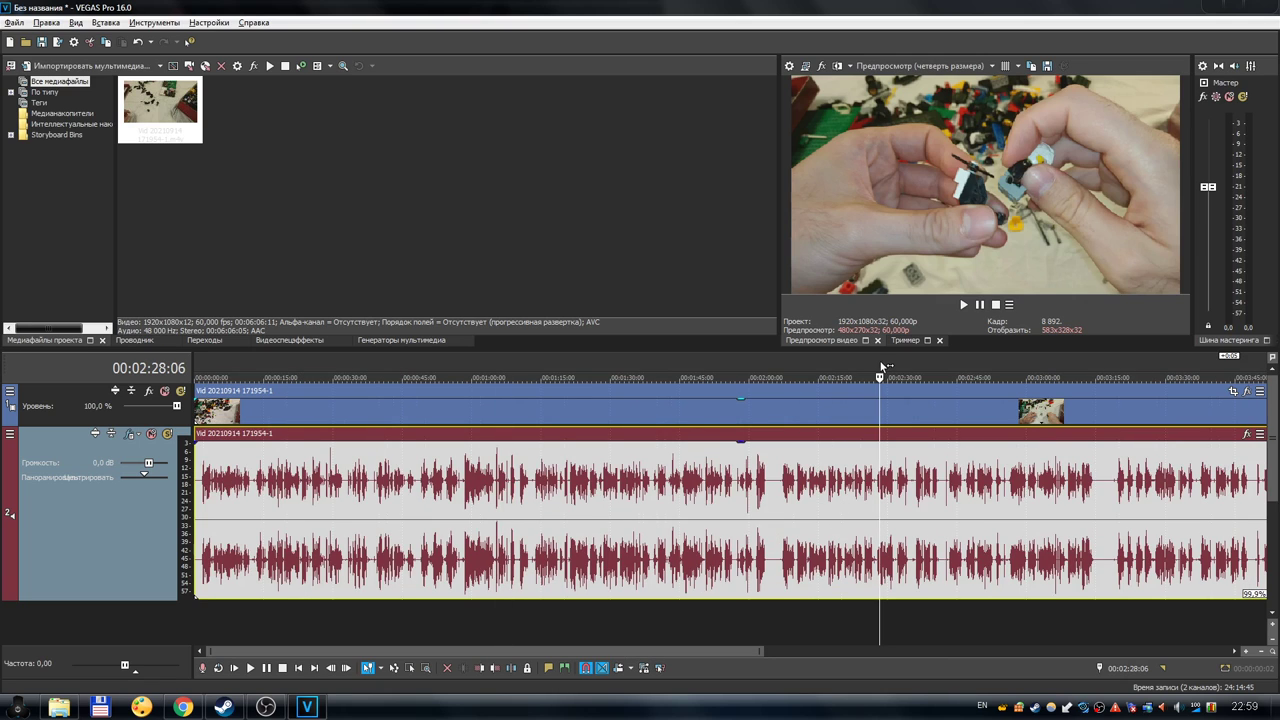
pyautogui.click(951, 366)
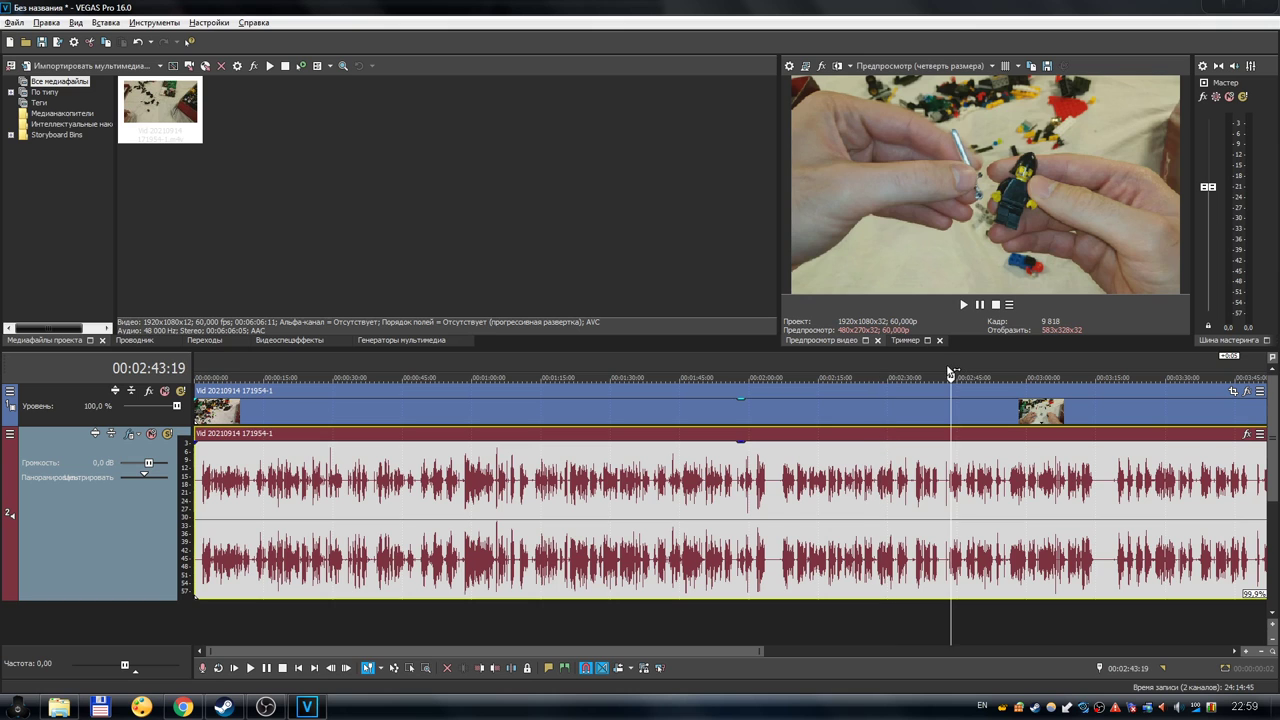
pyautogui.click(934, 368)
pyautogui.scroll(1, 951, 388)
pyautogui.scroll(3, 951, 388)
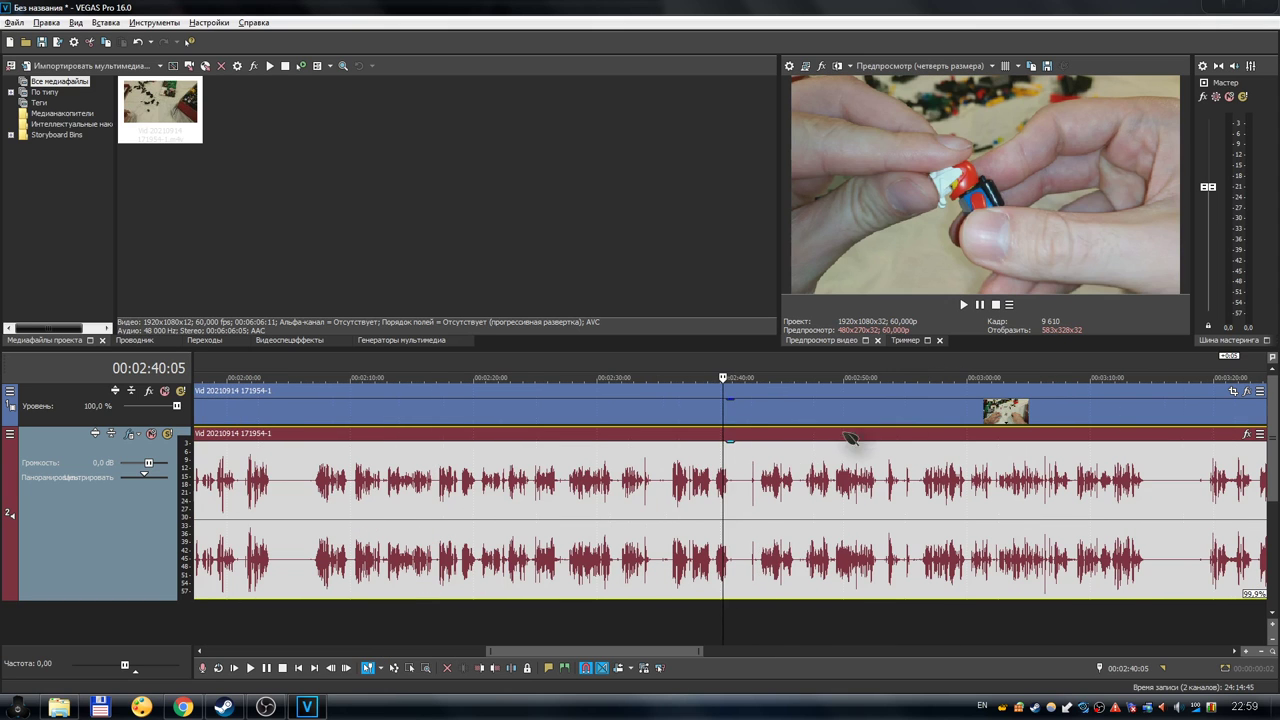
# Compare the short audio spike near 00:02:42:20 with the figure's movement in the surrounding frames.
pyautogui.click(752, 362)
pyautogui.scroll(6, 771, 408)
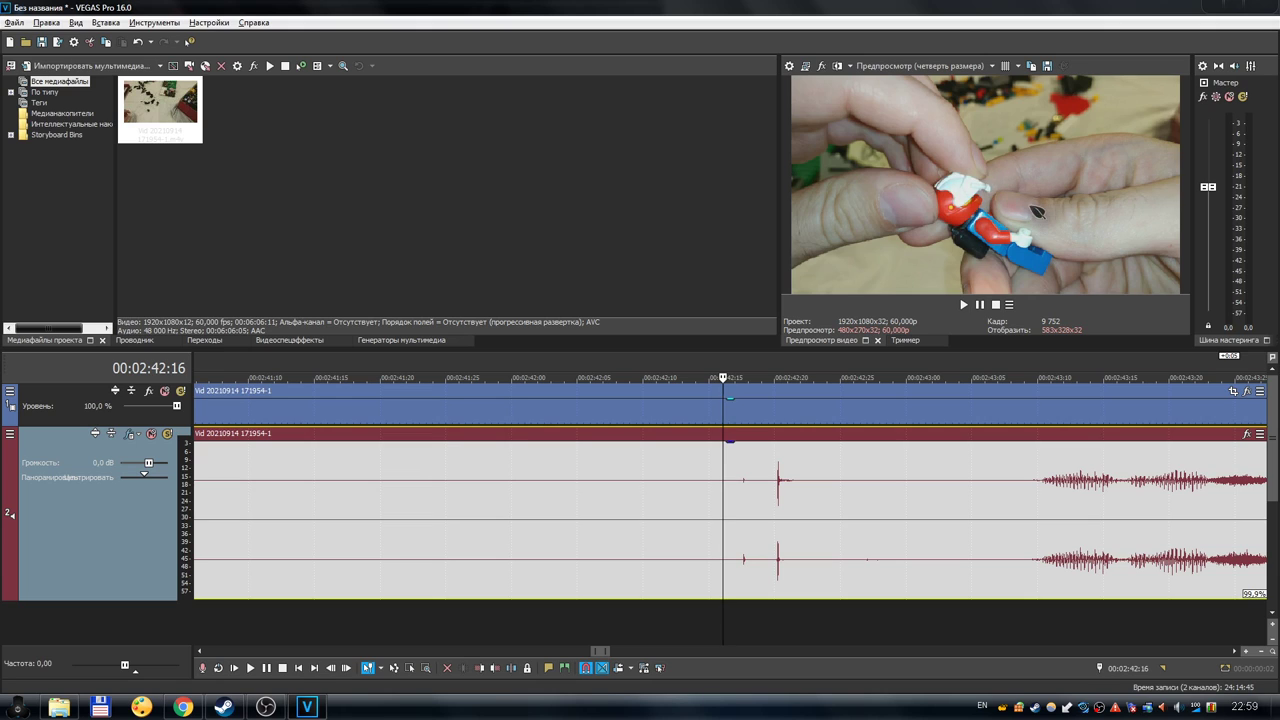
pyautogui.click(769, 356)
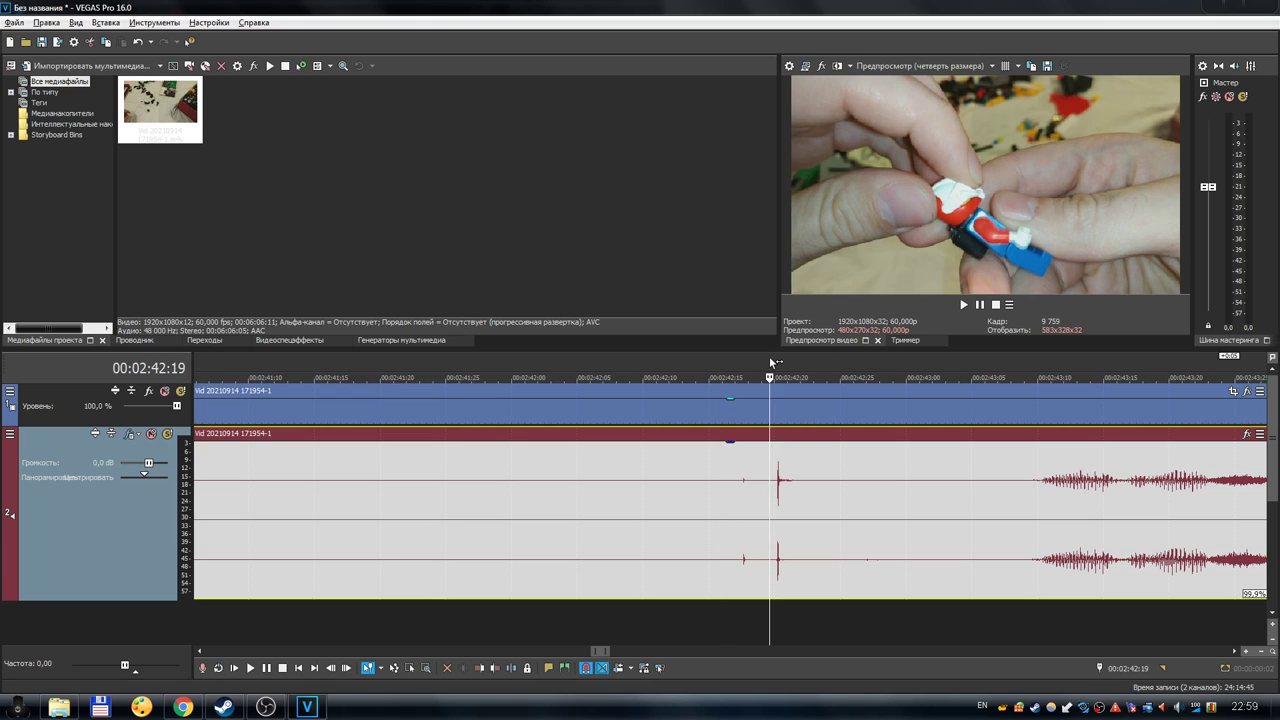
pyautogui.press('Up')
pyautogui.press('Up')
pyautogui.press('Up')
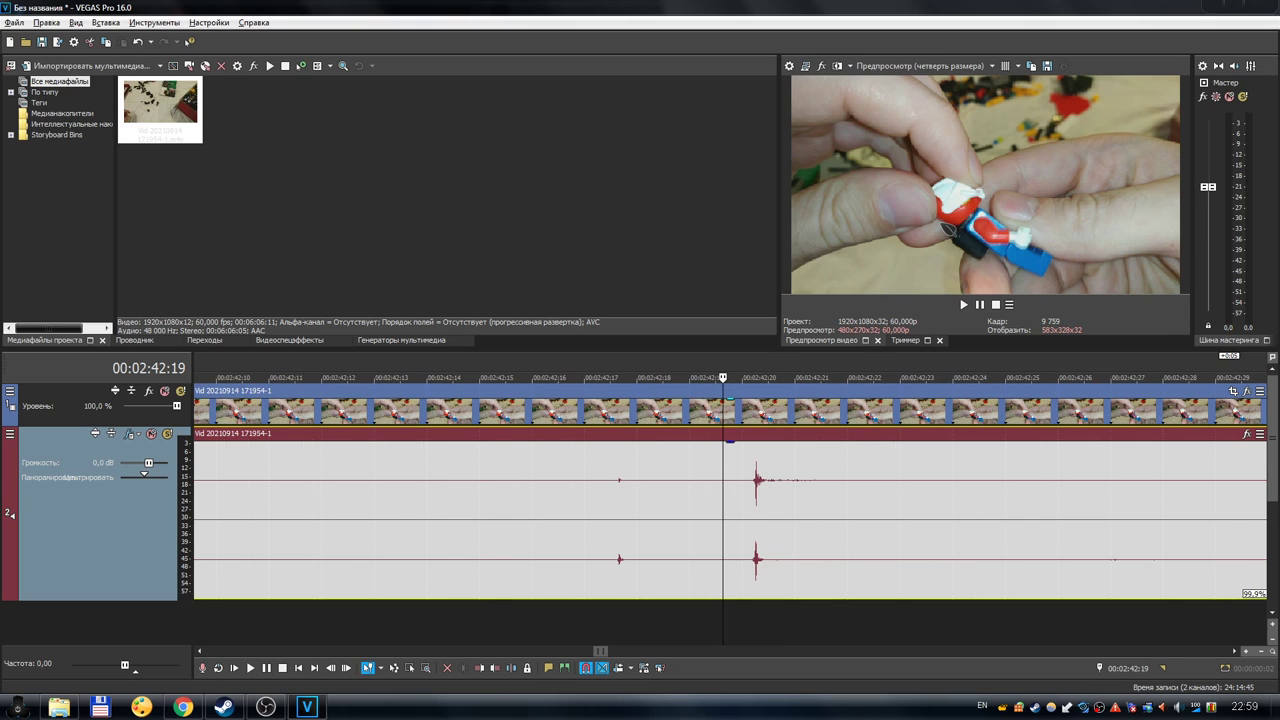
pyautogui.click(758, 369)
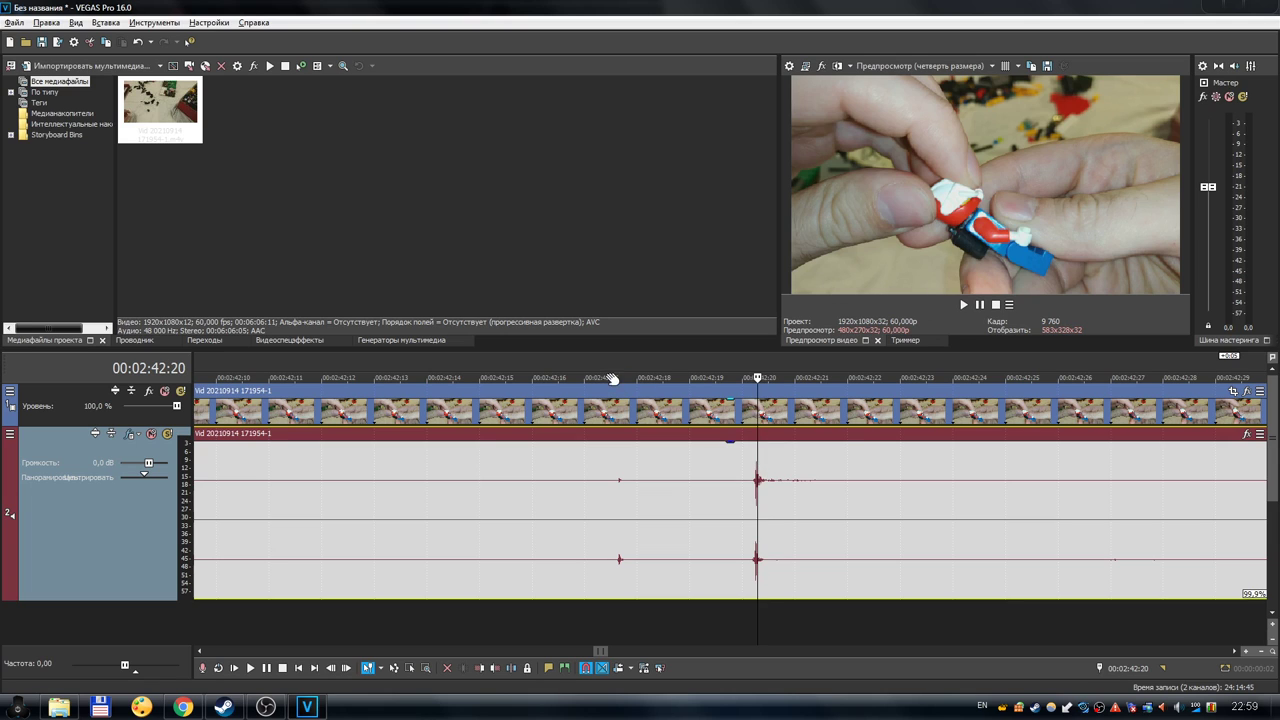
pyautogui.click(361, 377)
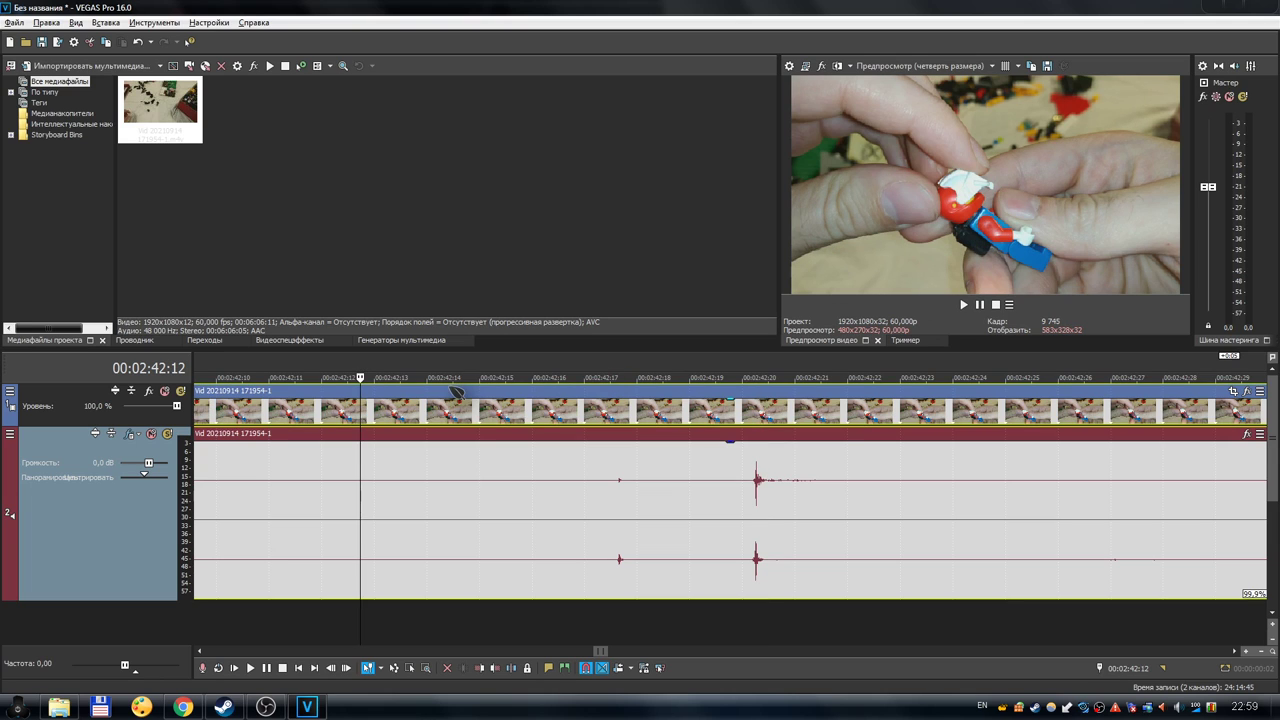
pyautogui.scroll(-8, 566, 423)
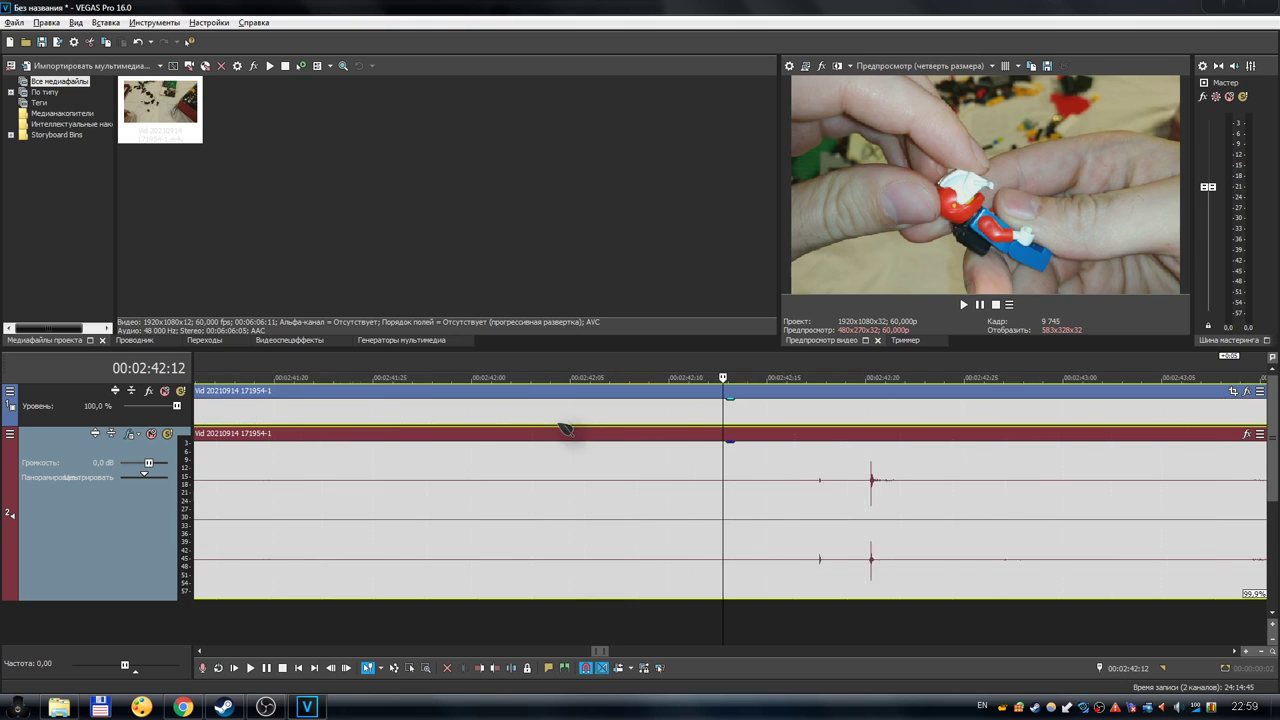
# Split the video and audio at 00:02:39:12 and 00:02:46:11 to isolate the fragment around the short spike.
pyautogui.click(605, 370)
pyautogui.click(437, 373)
pyautogui.click(422, 373)
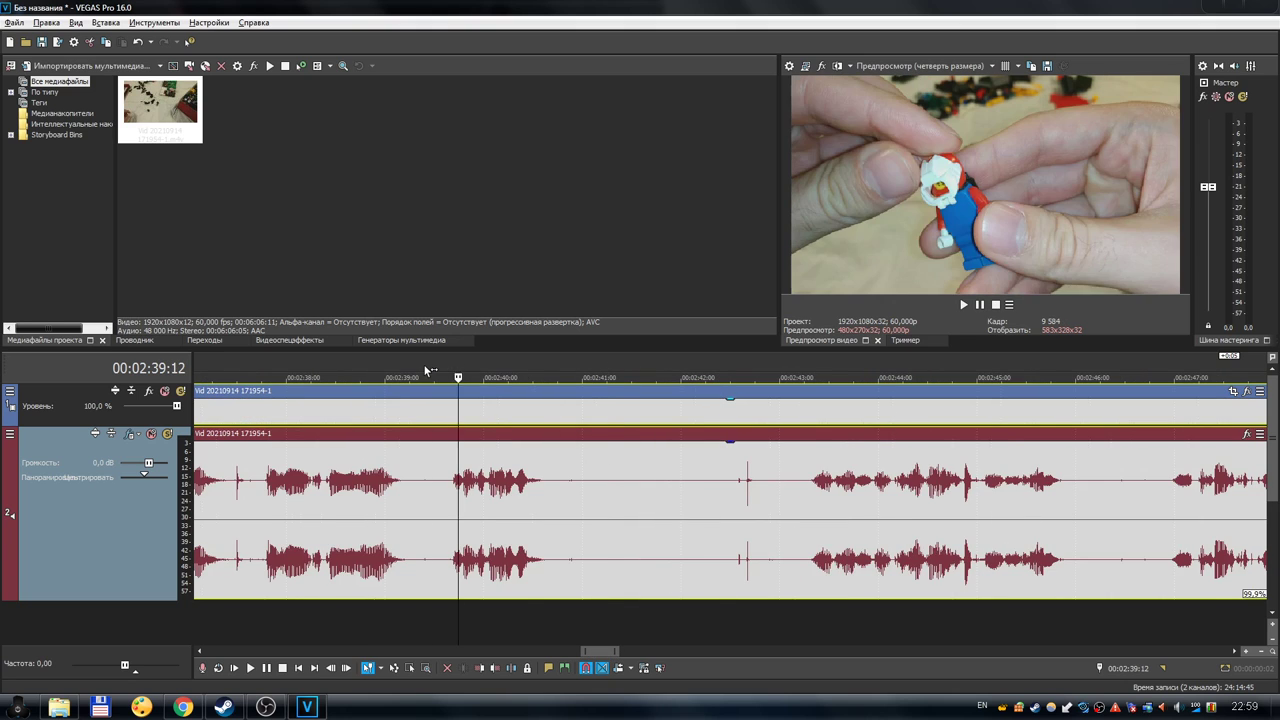
pyautogui.press('s')
pyautogui.click(1114, 373)
pyautogui.press('s')
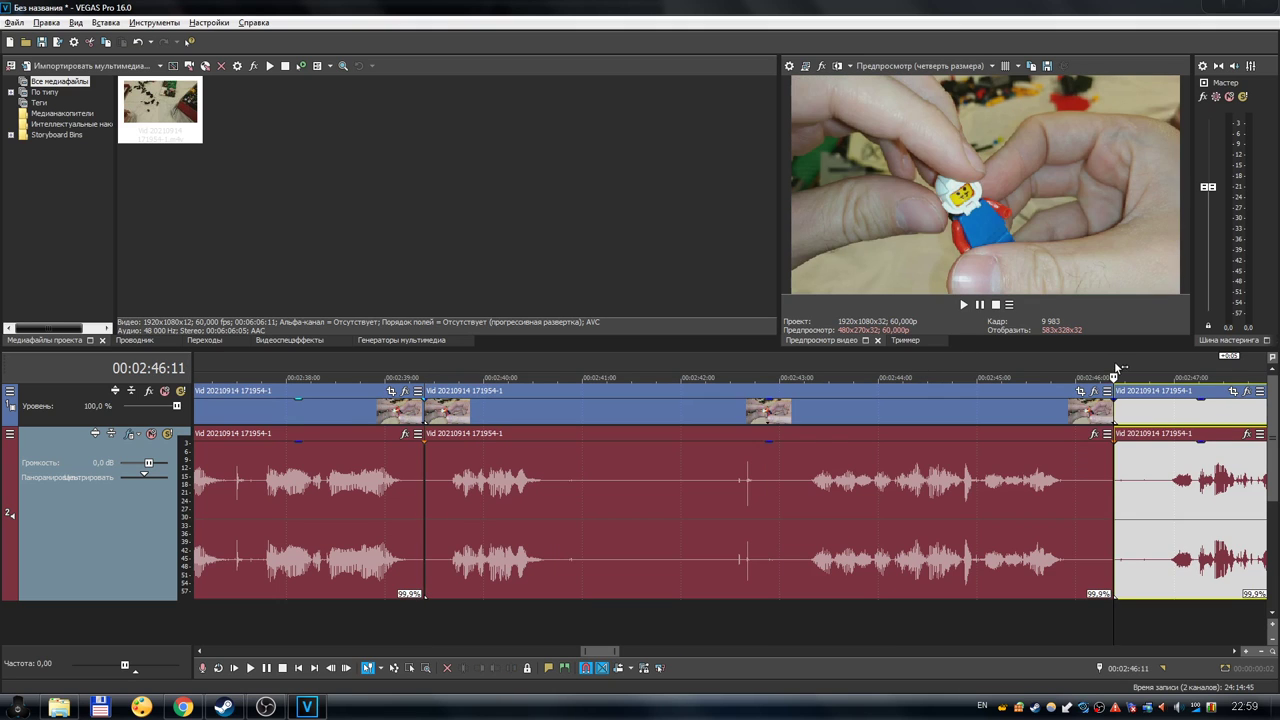
# Delete the clip parts after and before the isolated fragment, keeping only the middle piece.
pyautogui.click(1157, 483)
pyautogui.press('Delete')
pyautogui.click(322, 478)
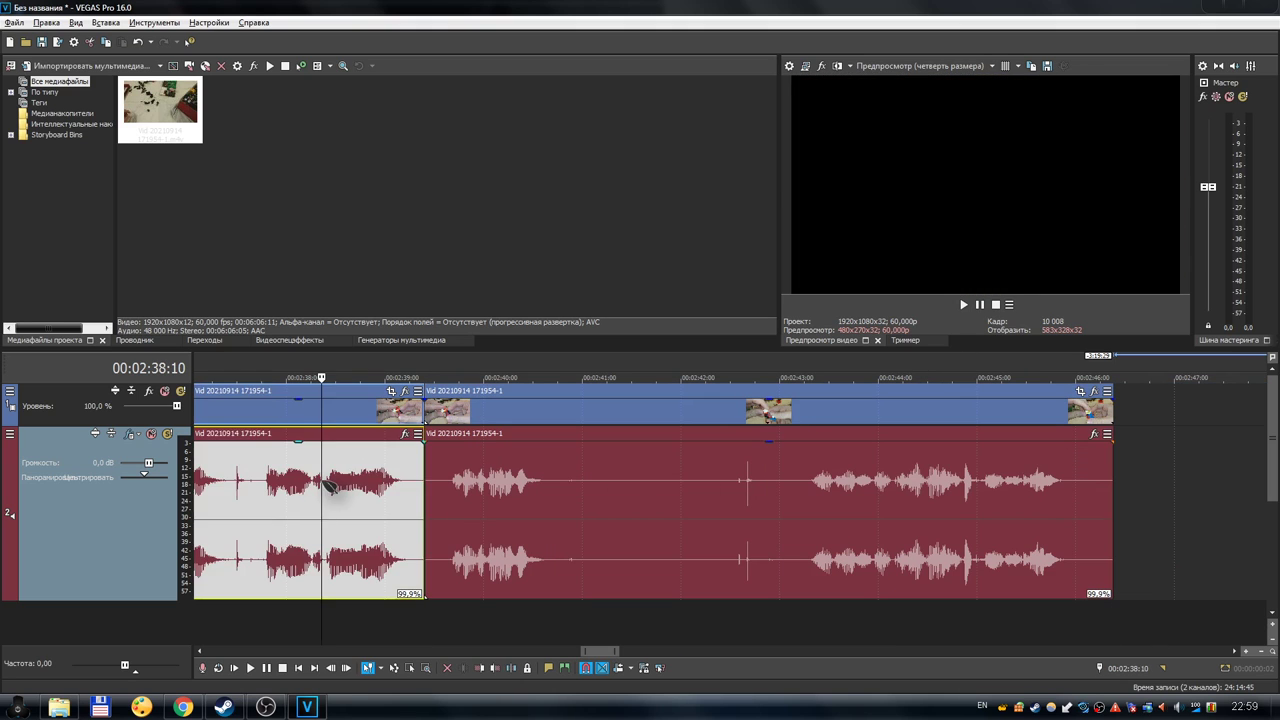
pyautogui.press('Delete')
# Select the fragment's audio event and compare its short spike with the picture frame by frame from 00:02:42:17 to 00:02:42:20.
pyautogui.click(908, 401)
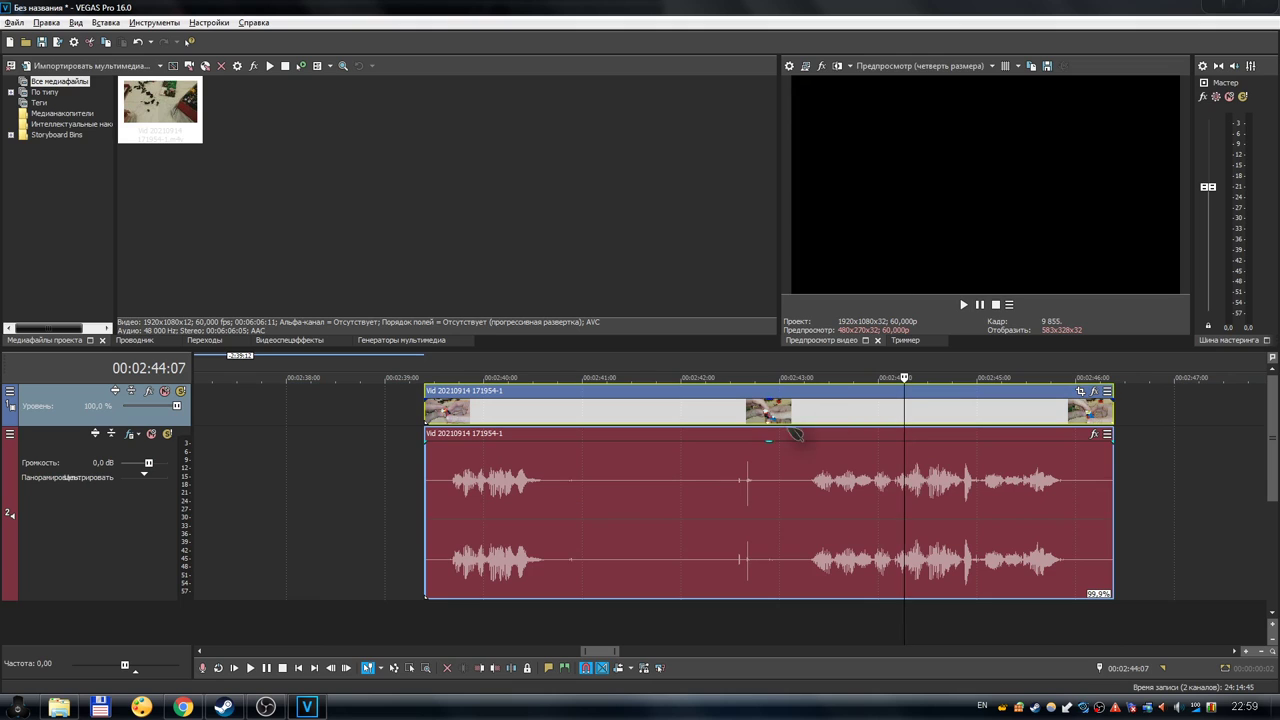
pyautogui.click(738, 377)
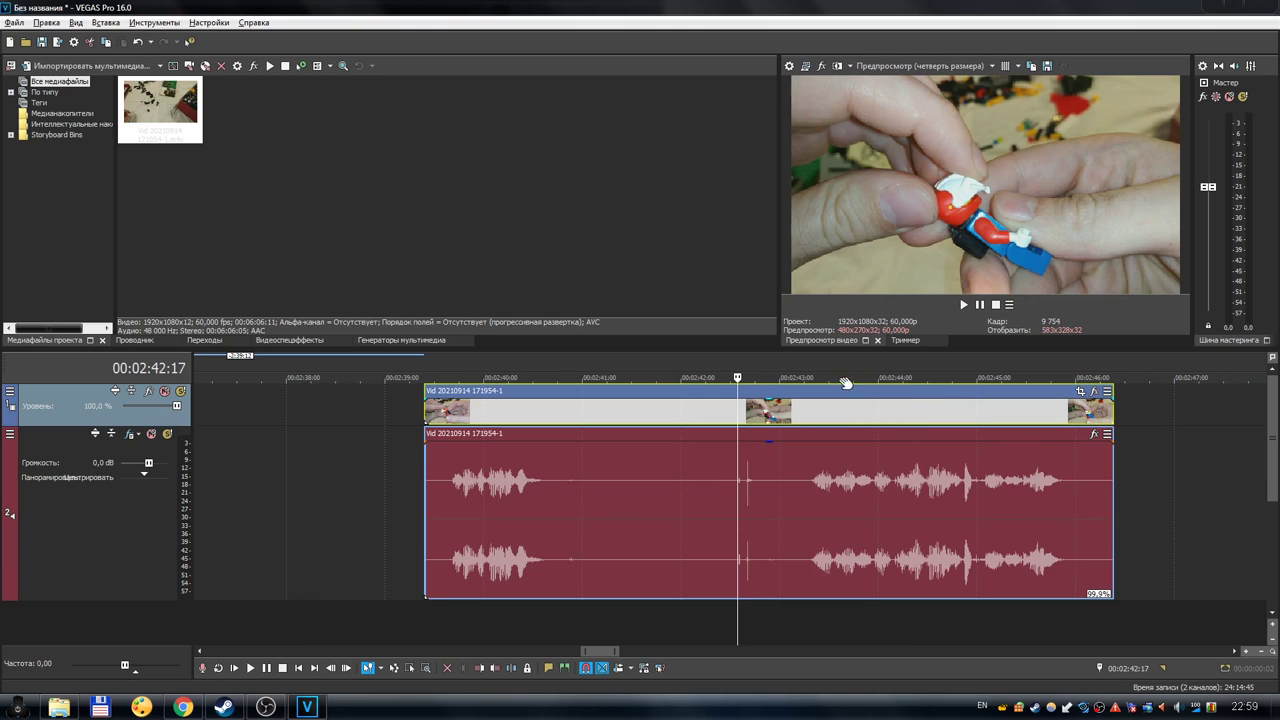
pyautogui.click(828, 445)
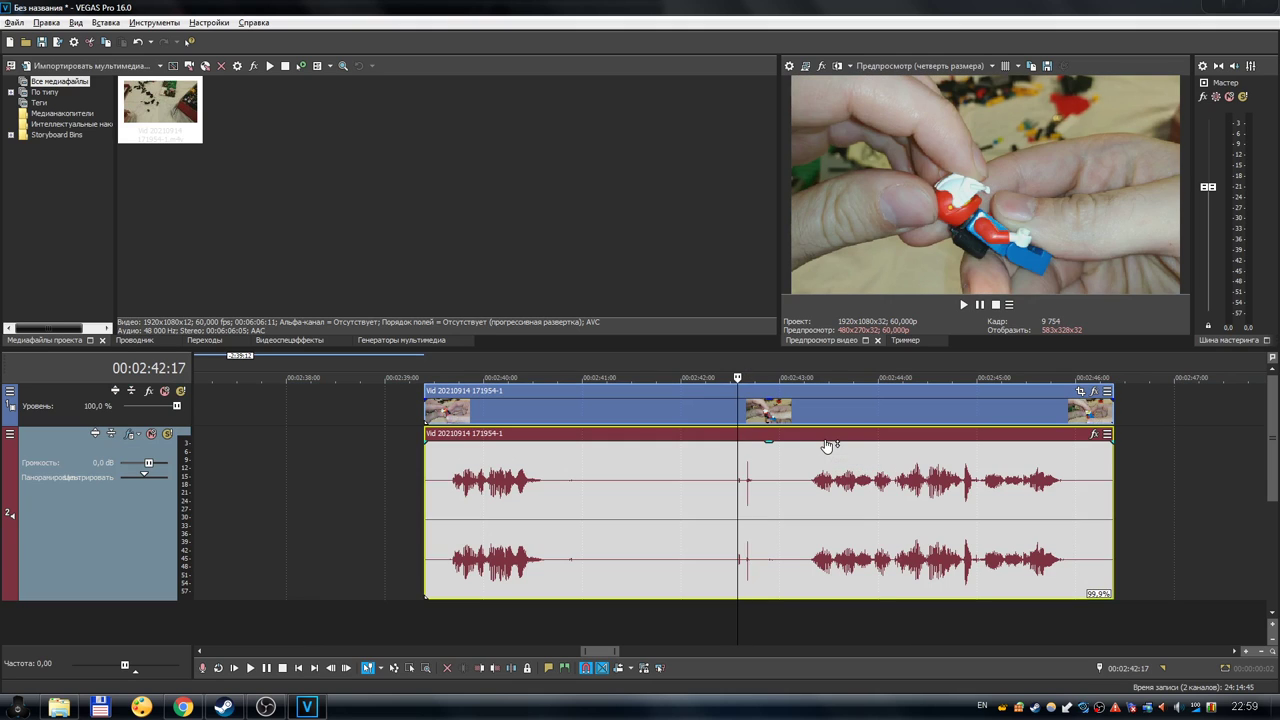
pyautogui.scroll(8, 765, 375)
pyautogui.click(778, 375)
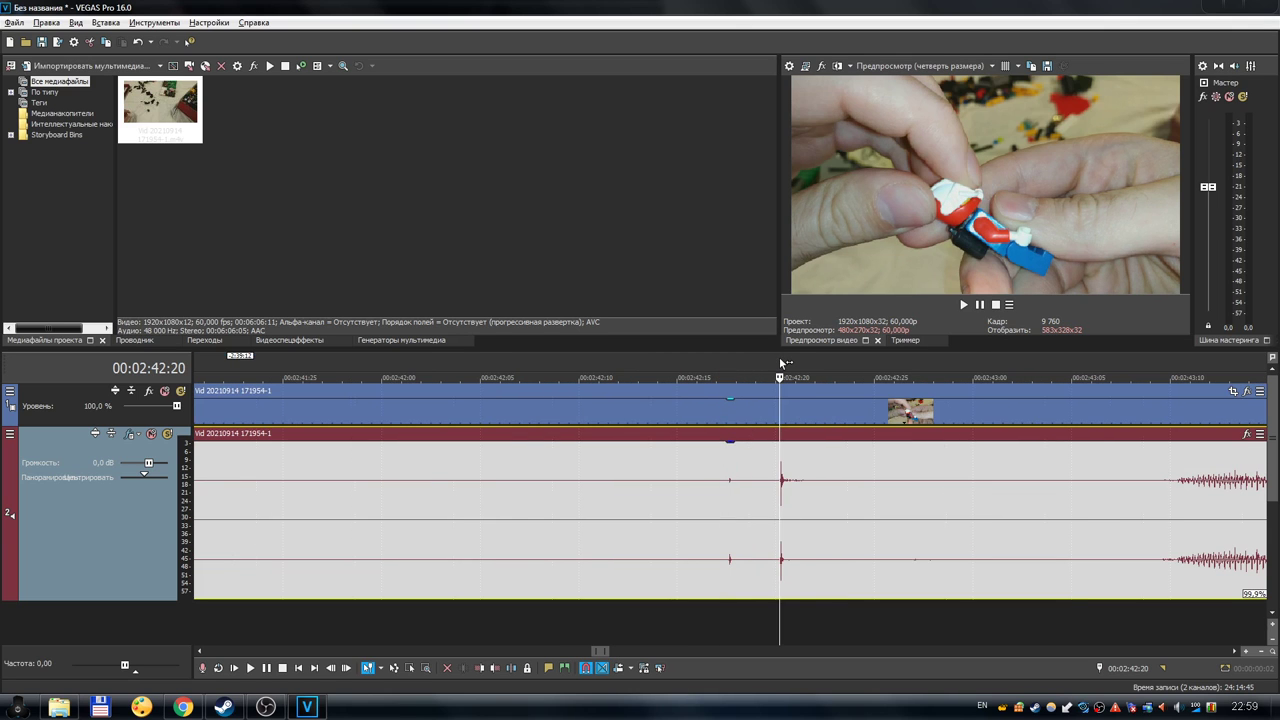
pyautogui.scroll(3, 796, 389)
pyautogui.scroll(4, 796, 389)
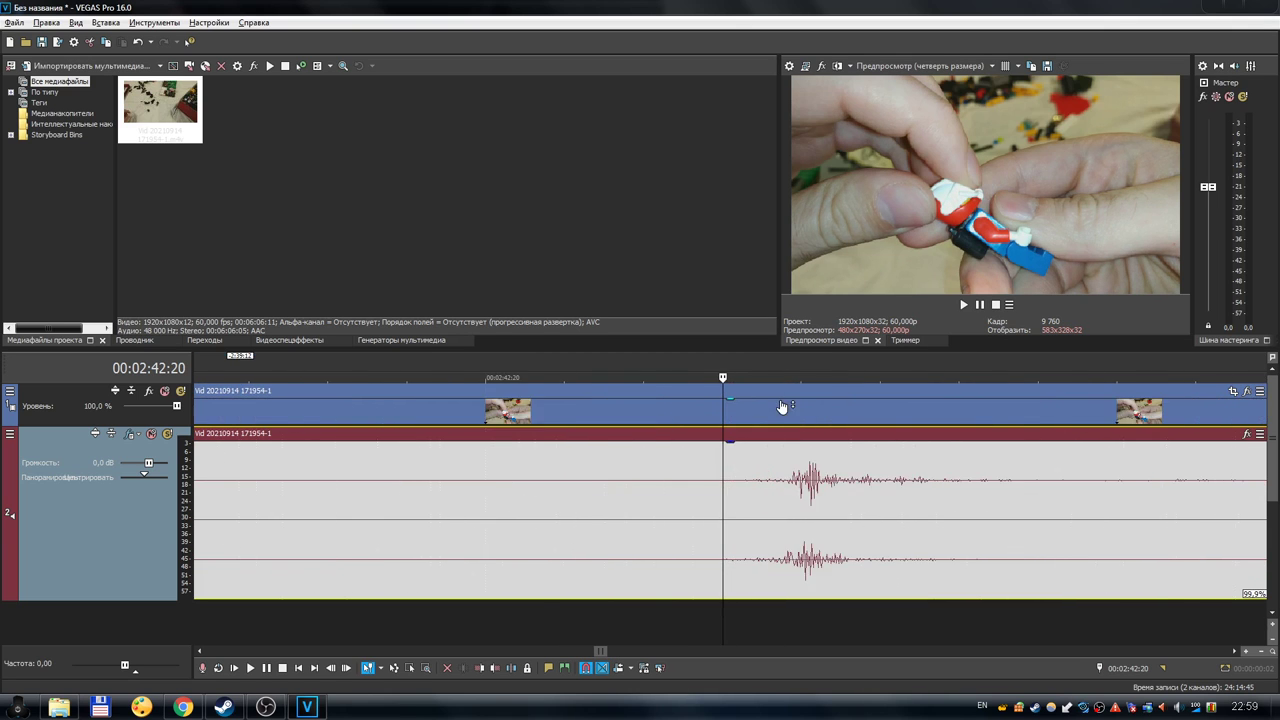
pyautogui.moveTo(635, 369); pyautogui.dragTo(337, 357)
pyautogui.scroll(-3, 337, 357)
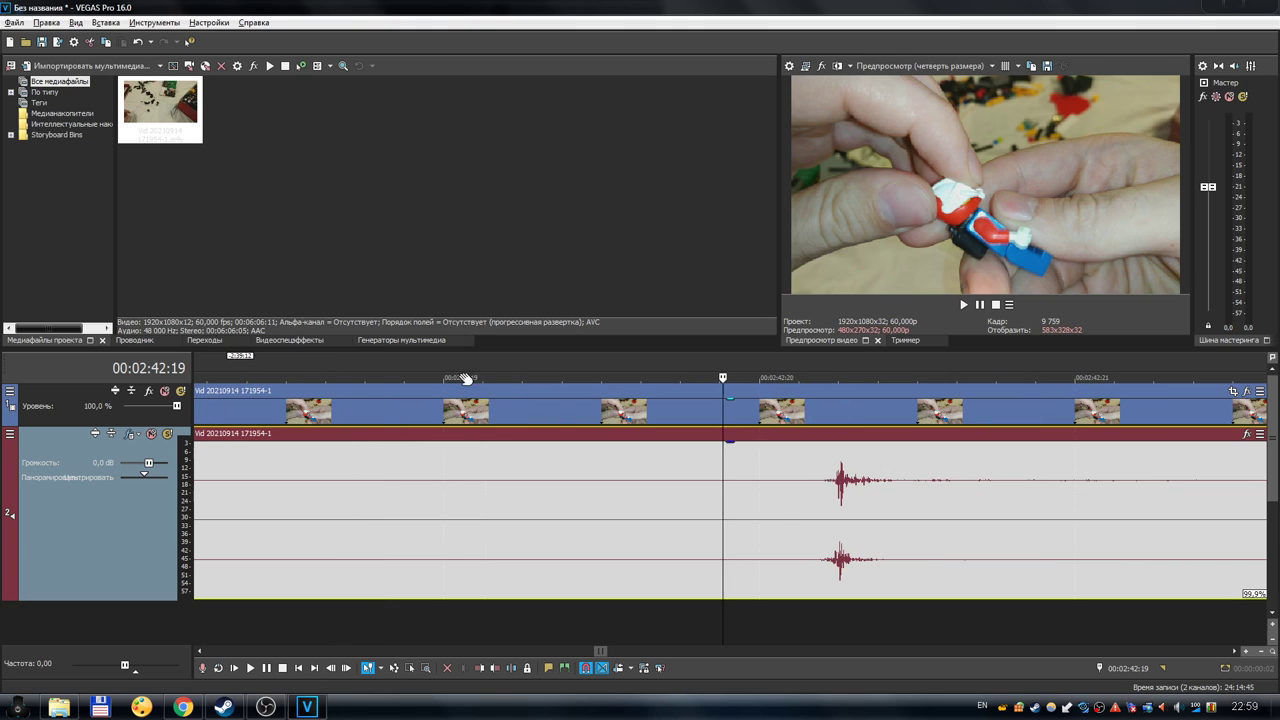
pyautogui.scroll(-3, 378, 370)
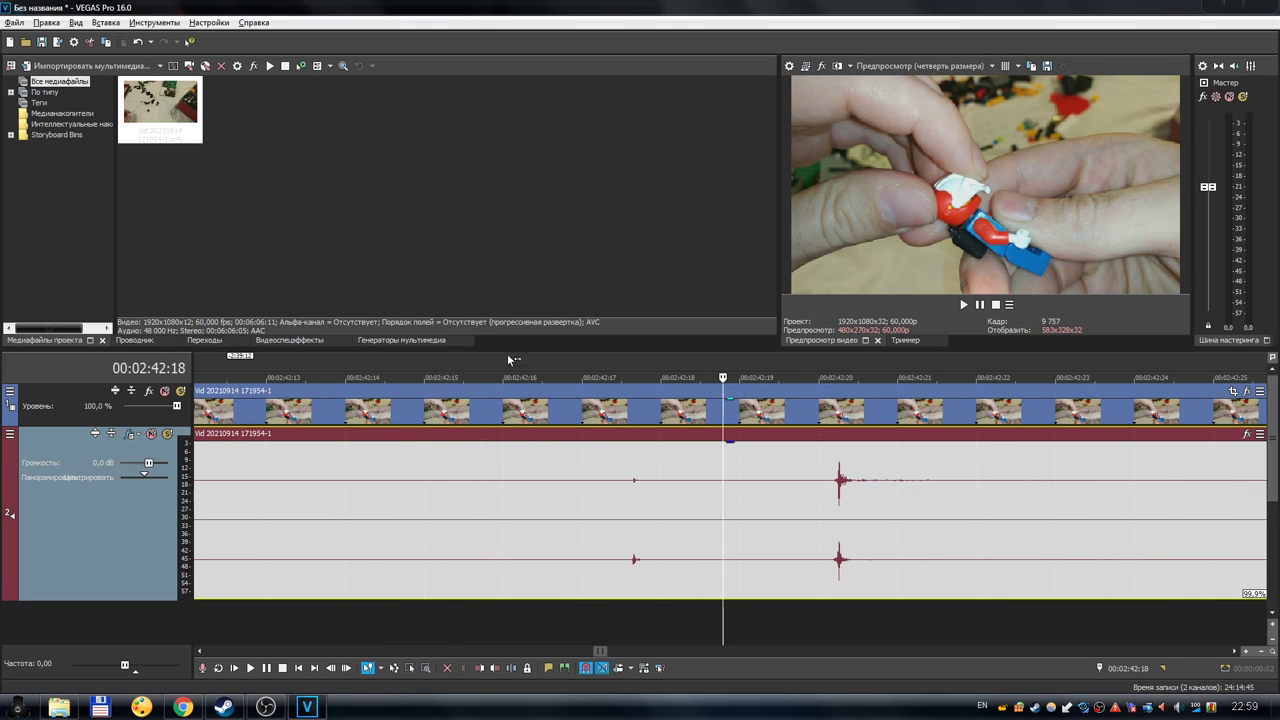
pyautogui.moveTo(730, 367); pyautogui.dragTo(757, 367)
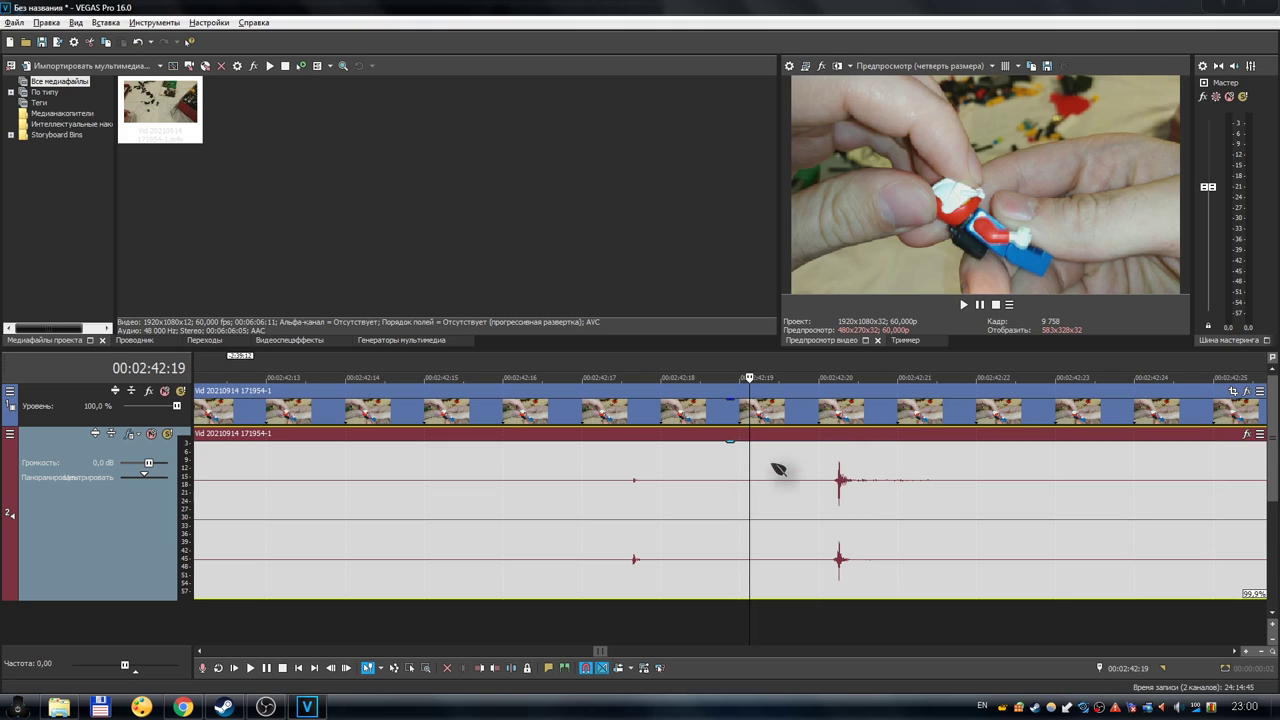
# Time-stretch the fragment's audio event to a slightly shorter length, at 101.1% speed.
pyautogui.scroll(-3, 889, 505)
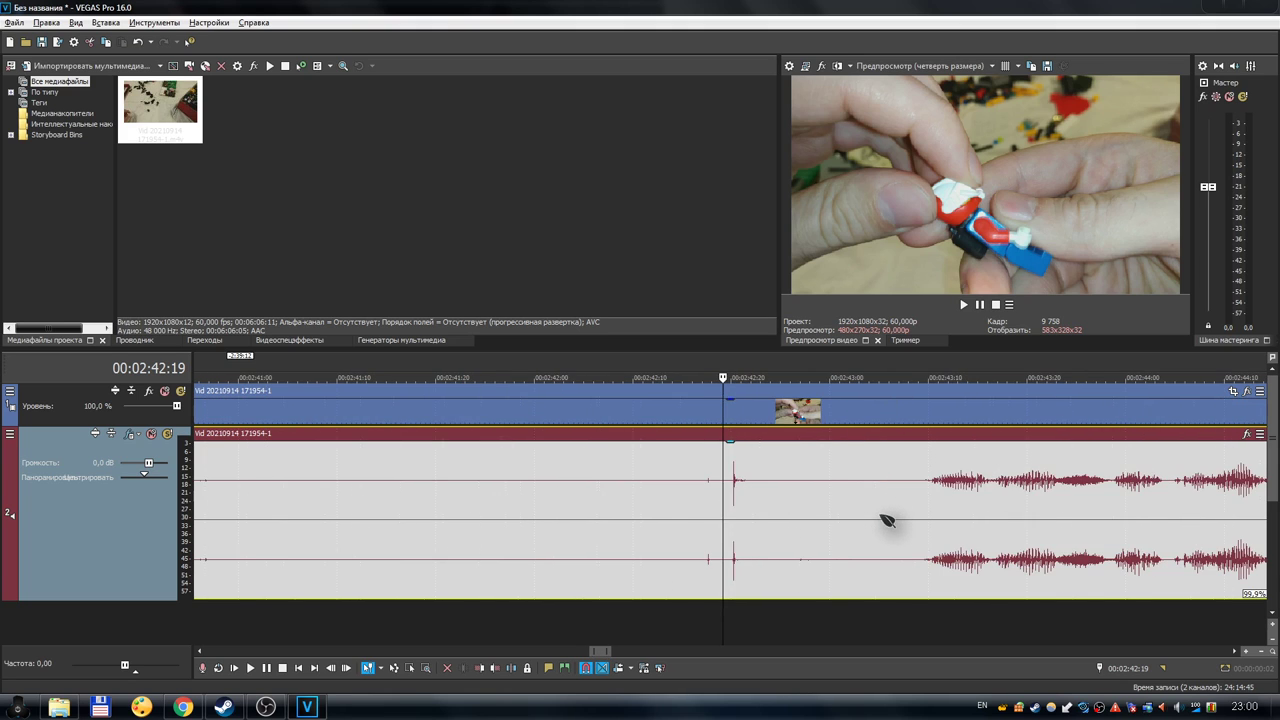
pyautogui.scroll(-4, 1005, 508)
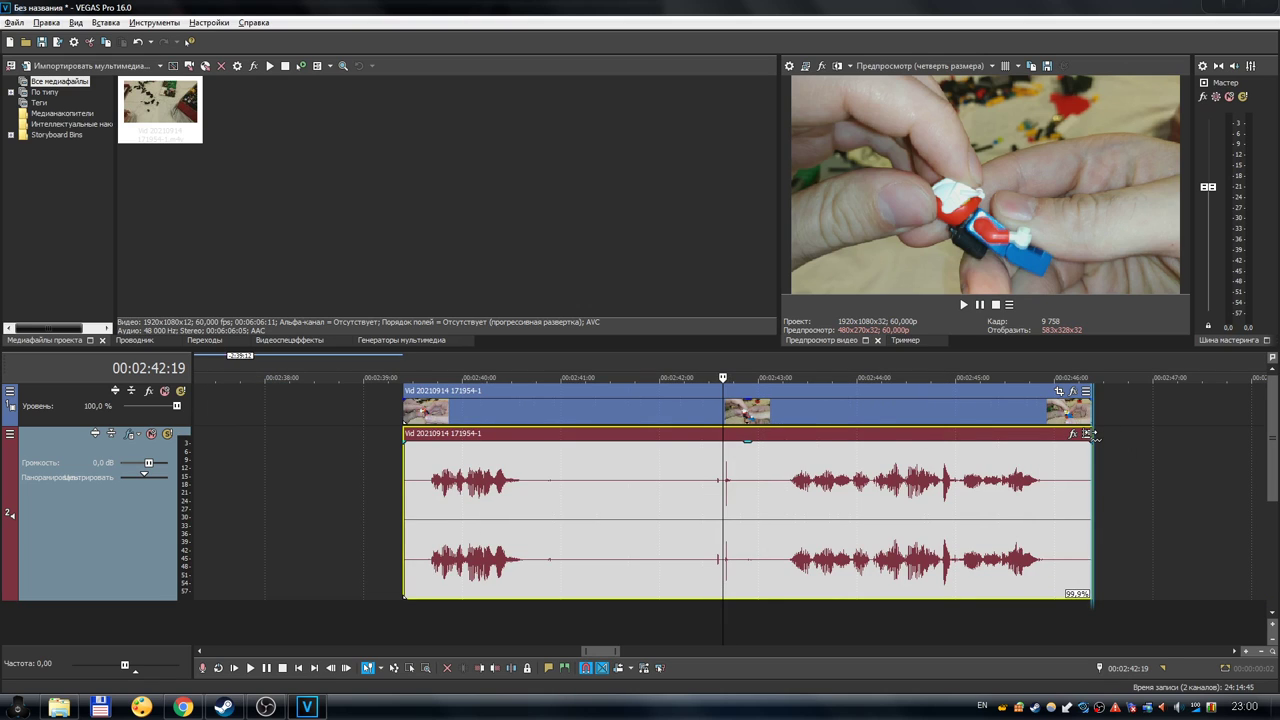
pyautogui.moveTo(1094, 435); pyautogui.dragTo(1087, 436)
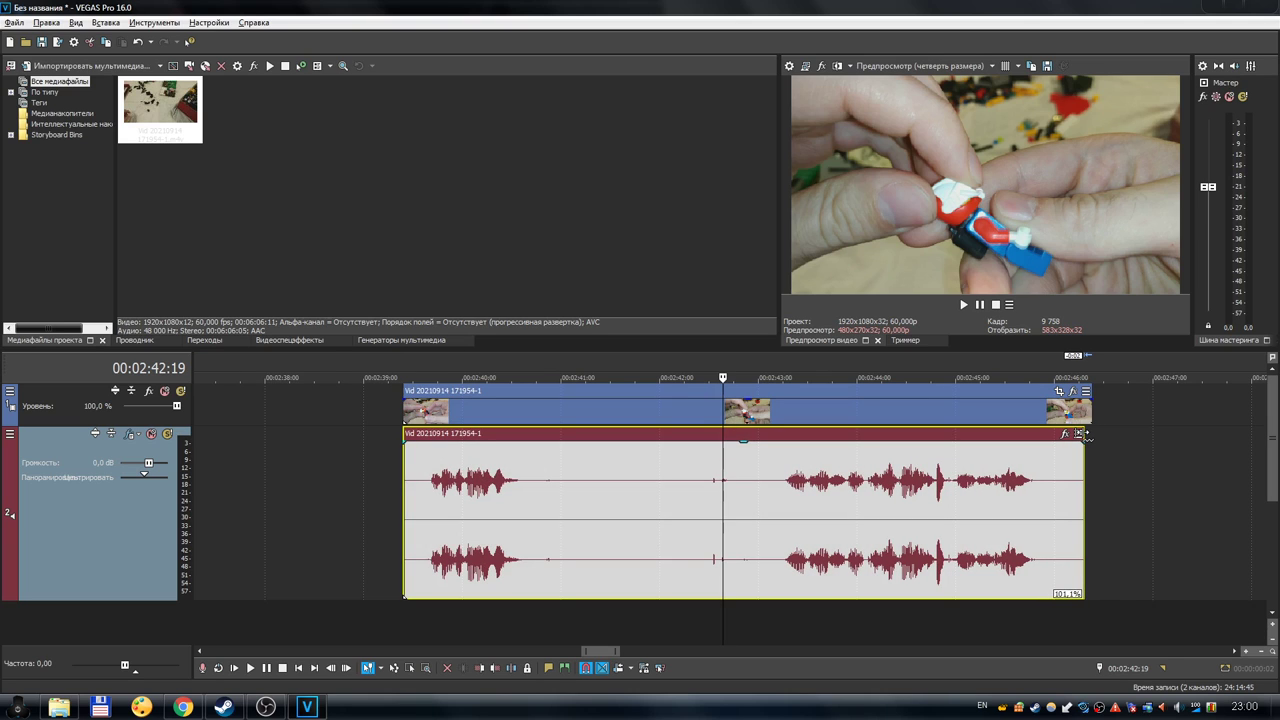
# Check the shifted audio spike against the video frames around 00:02:42:19.
pyautogui.click(721, 358)
pyautogui.scroll(10, 797, 416)
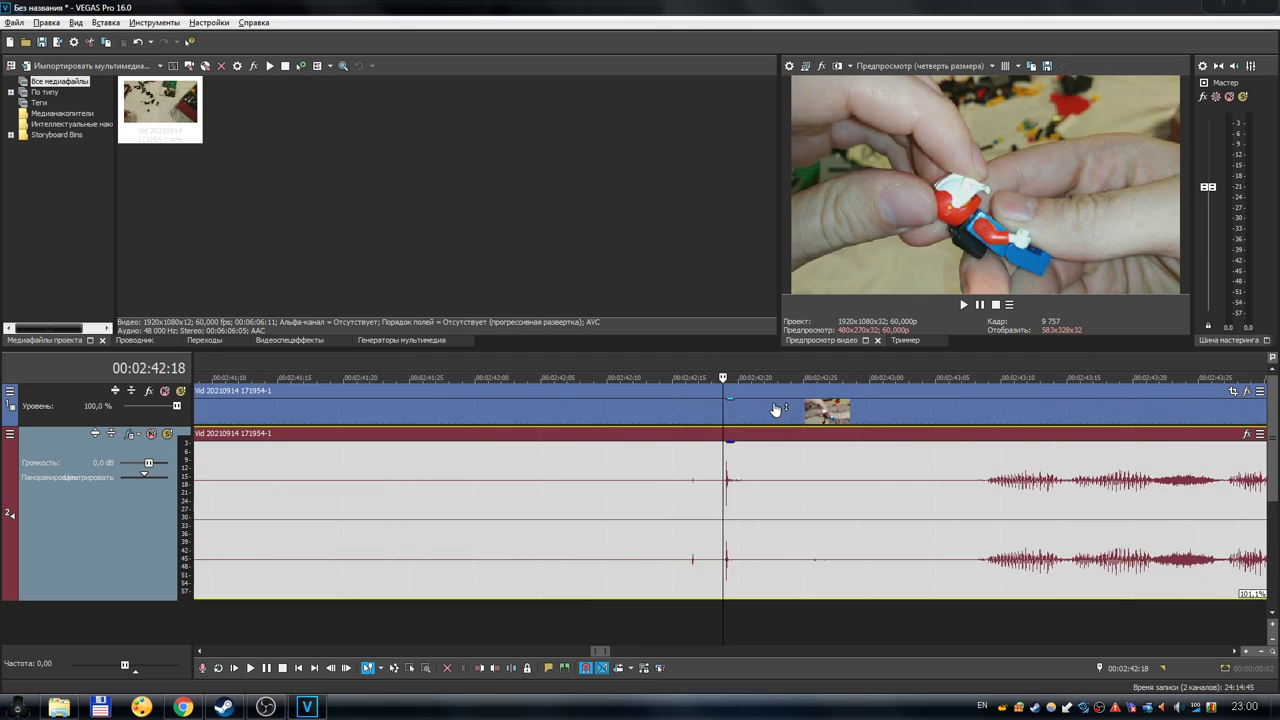
pyautogui.scroll(3, 797, 416)
pyautogui.click(776, 356)
pyautogui.click(800, 365)
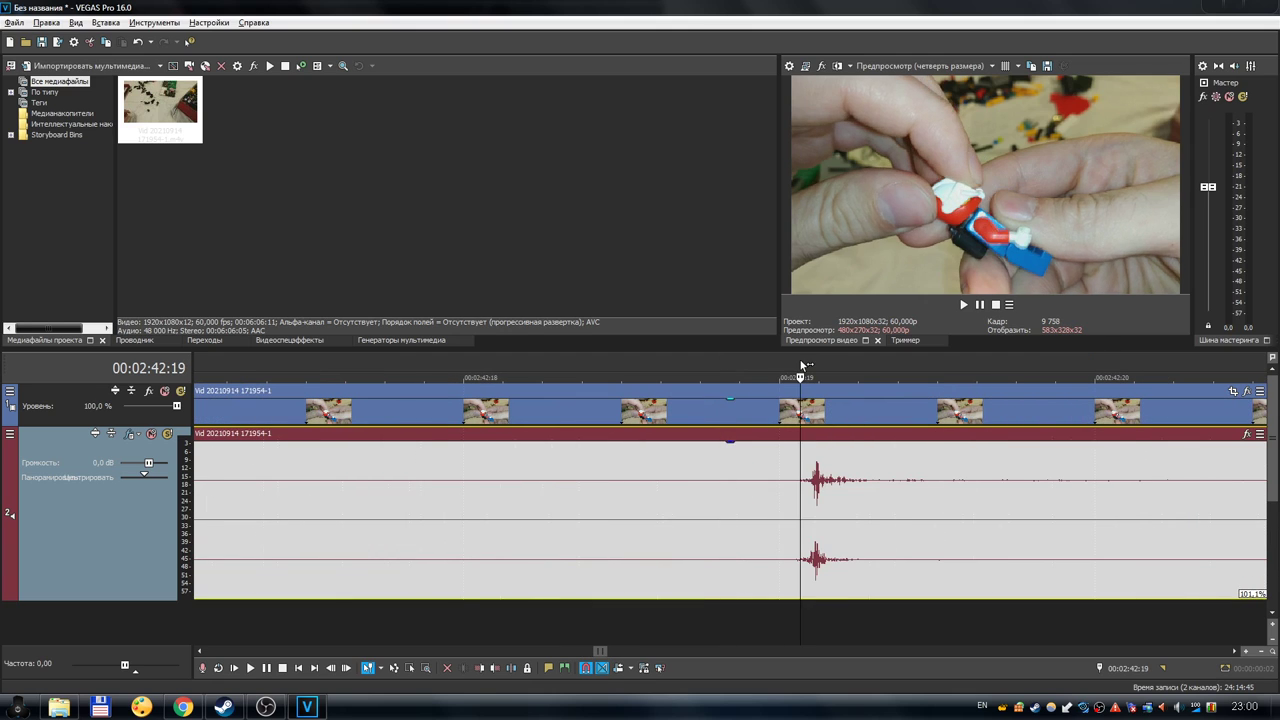
pyautogui.scroll(-3, 796, 372)
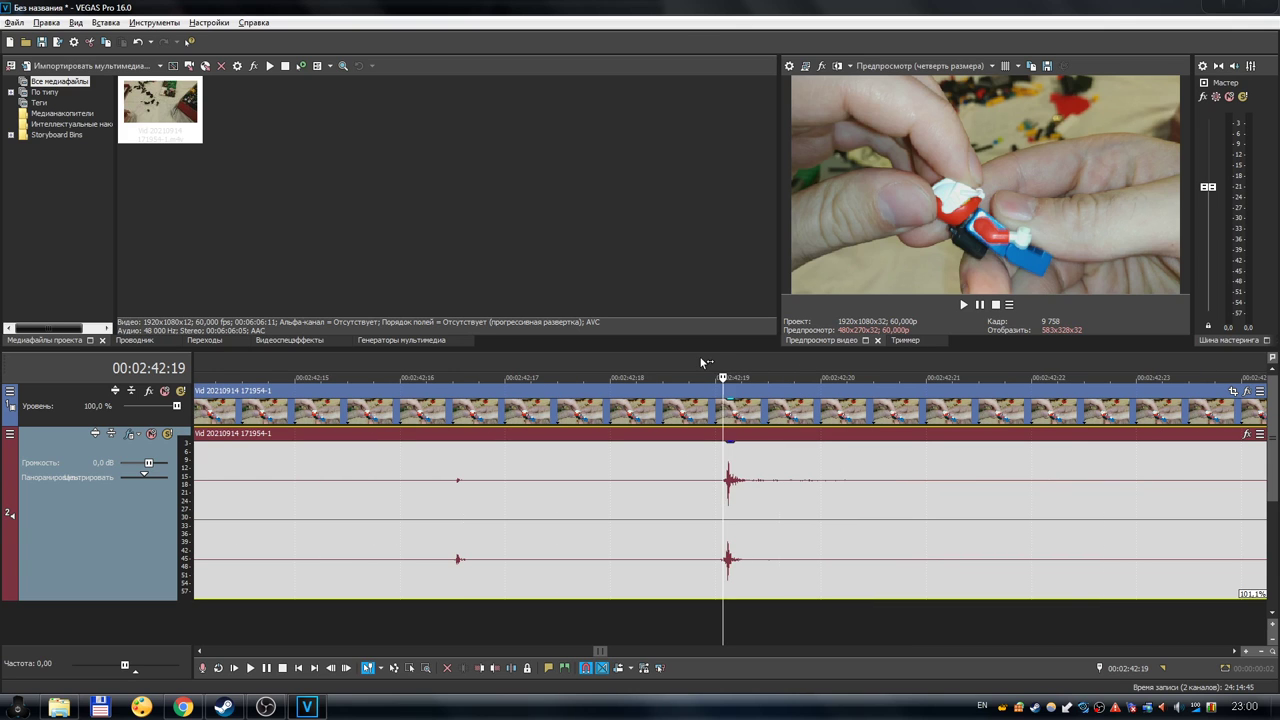
pyautogui.moveTo(703, 362); pyautogui.dragTo(720, 364)
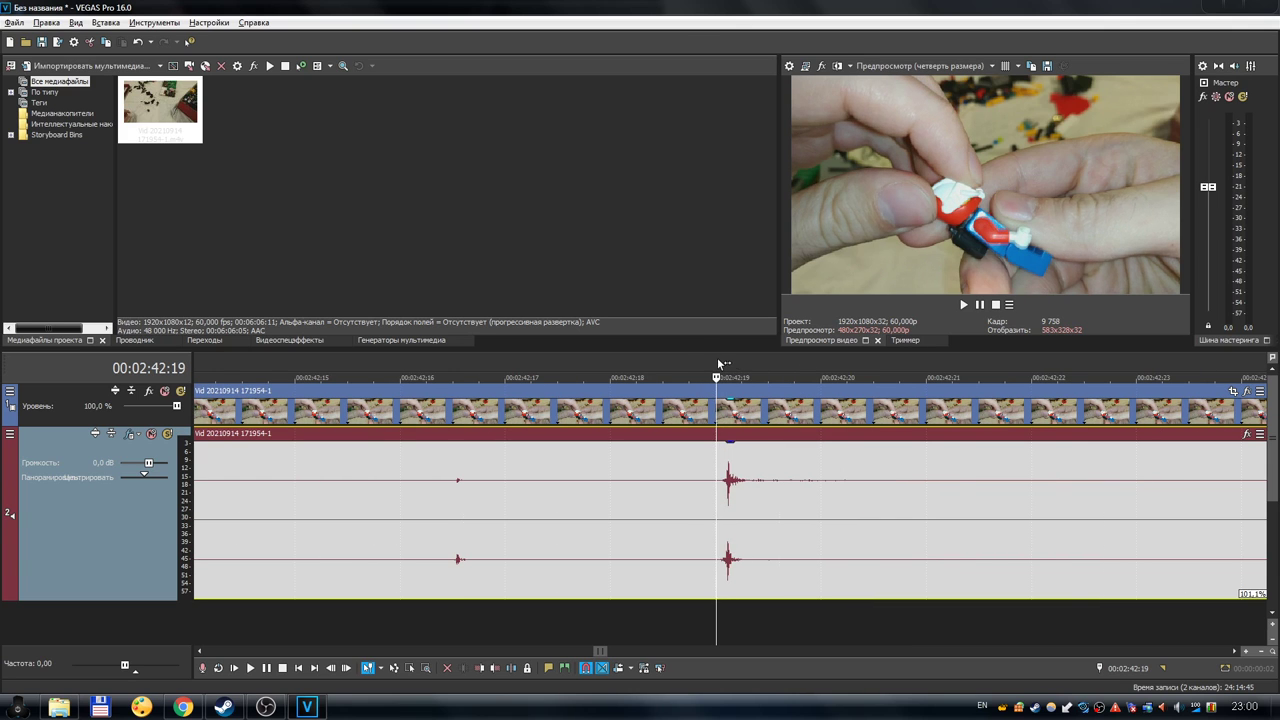
pyautogui.scroll(-10, 846, 443)
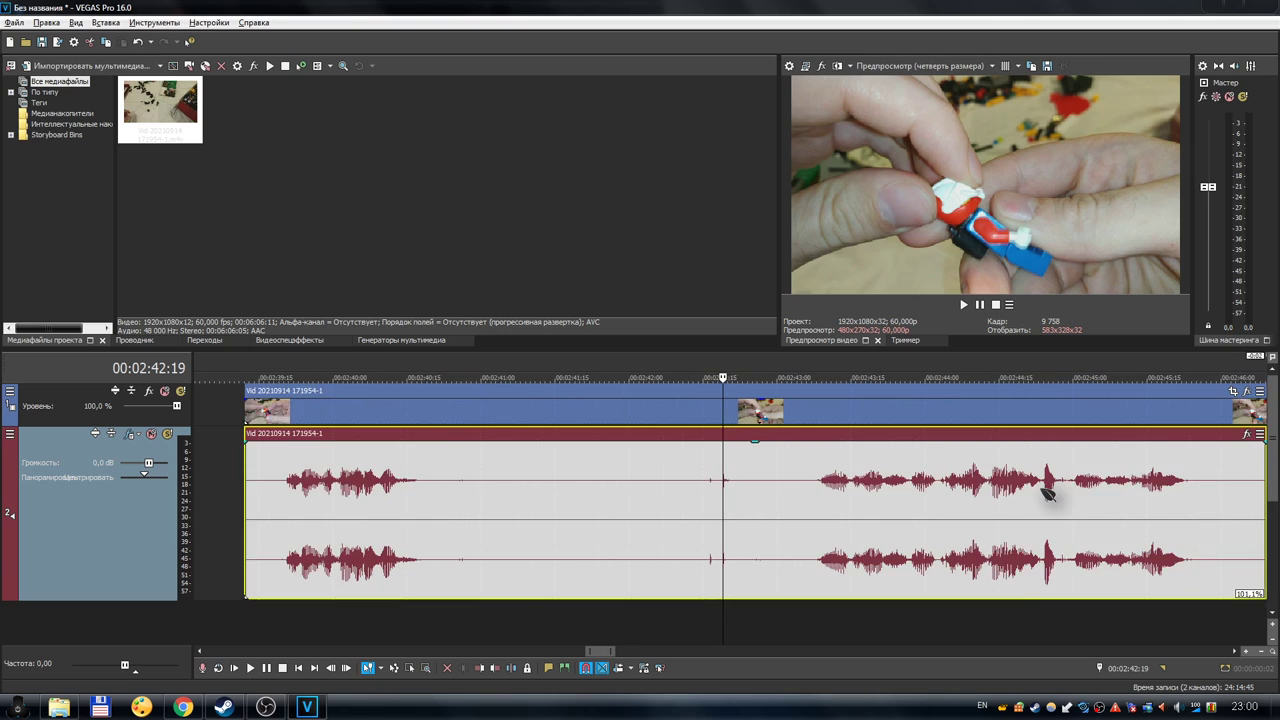
# Try time-stretching the fragment's audio event to 101.6% speed and compare its spike with video frames 00:02:42:18 and 00:02:42:19.
pyautogui.scroll(-4, 1047, 493)
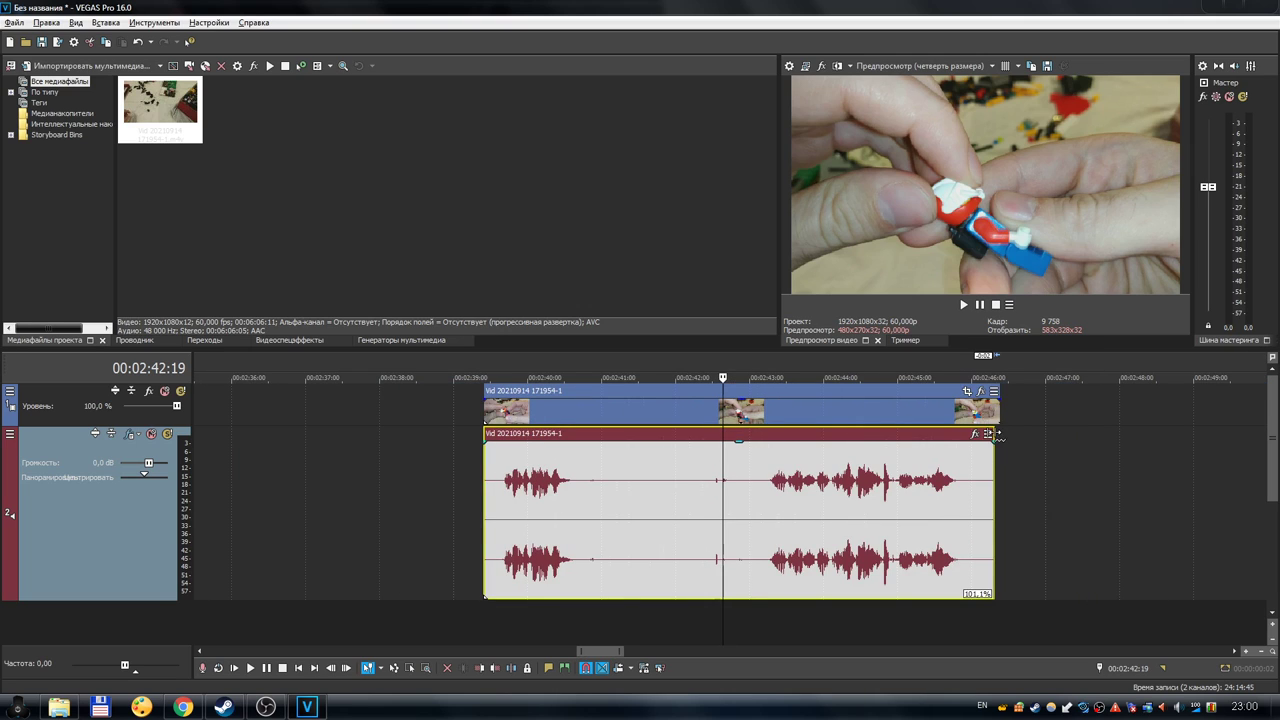
pyautogui.moveTo(996, 437); pyautogui.dragTo(997, 436)
pyautogui.scroll(6, 1006, 444)
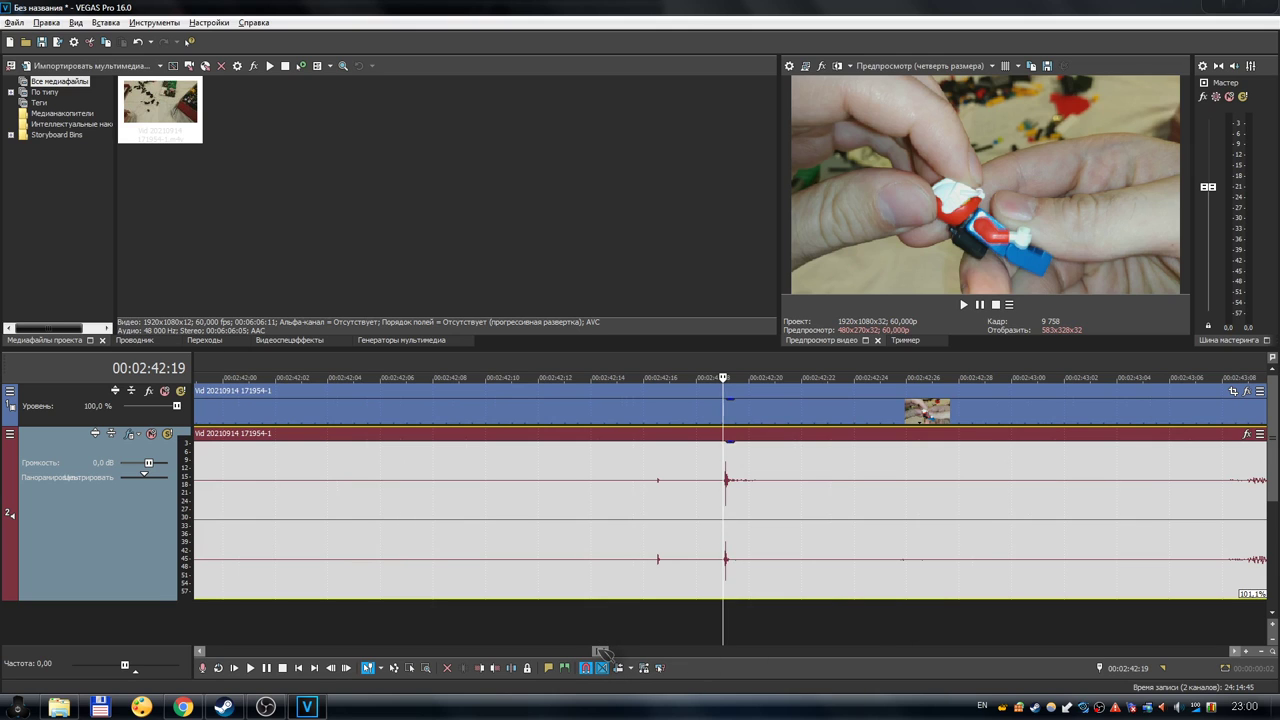
pyautogui.scroll(-6, 662, 583)
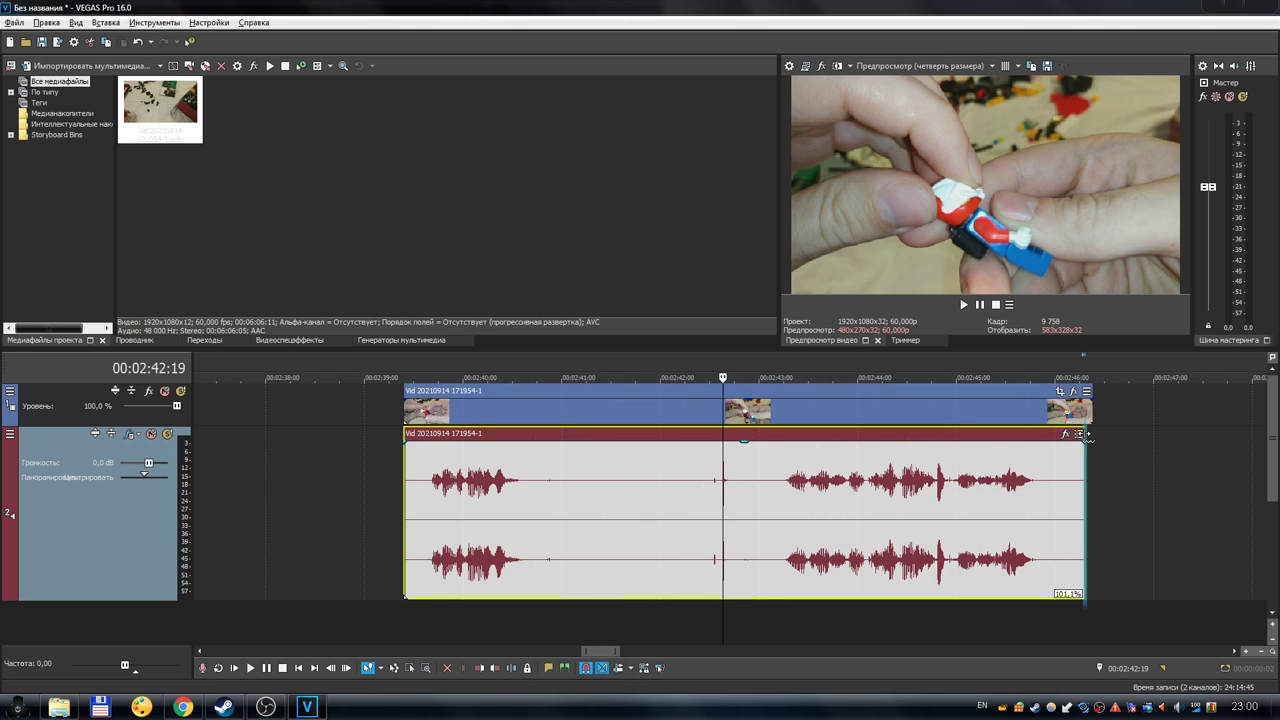
pyautogui.moveTo(1088, 434); pyautogui.dragTo(1085, 434)
pyautogui.scroll(8, 762, 354)
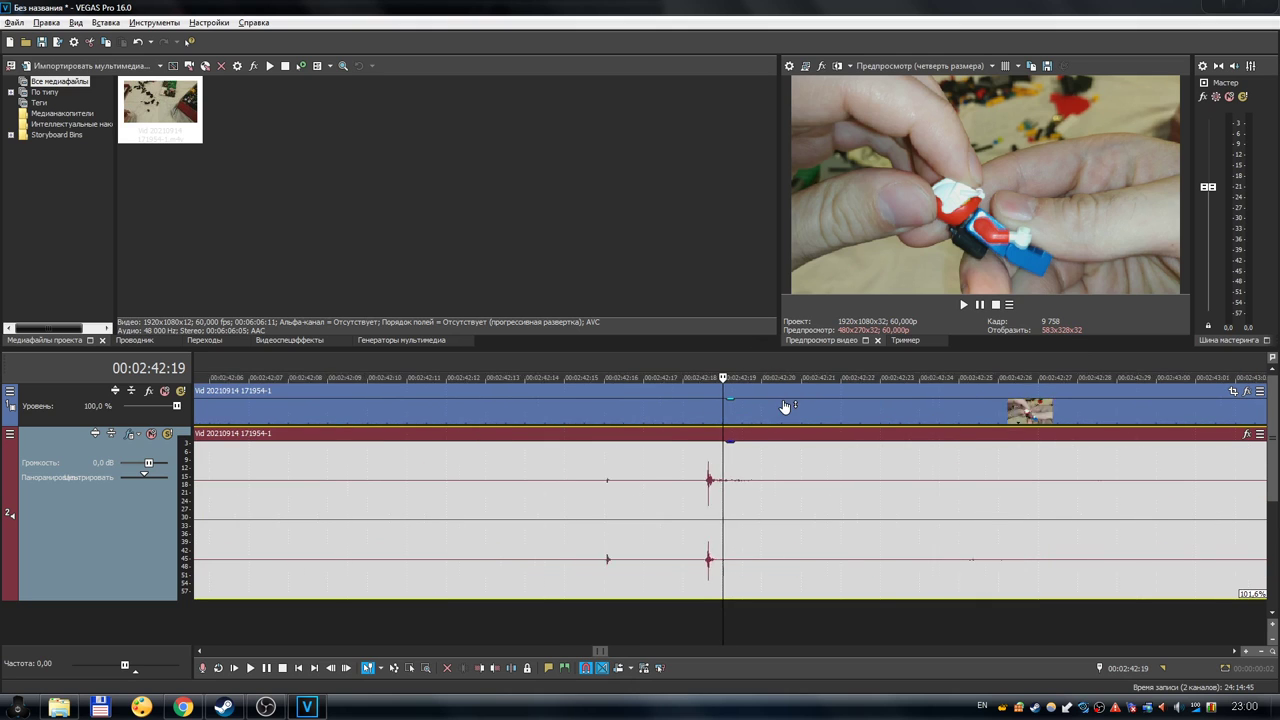
pyautogui.click(694, 366)
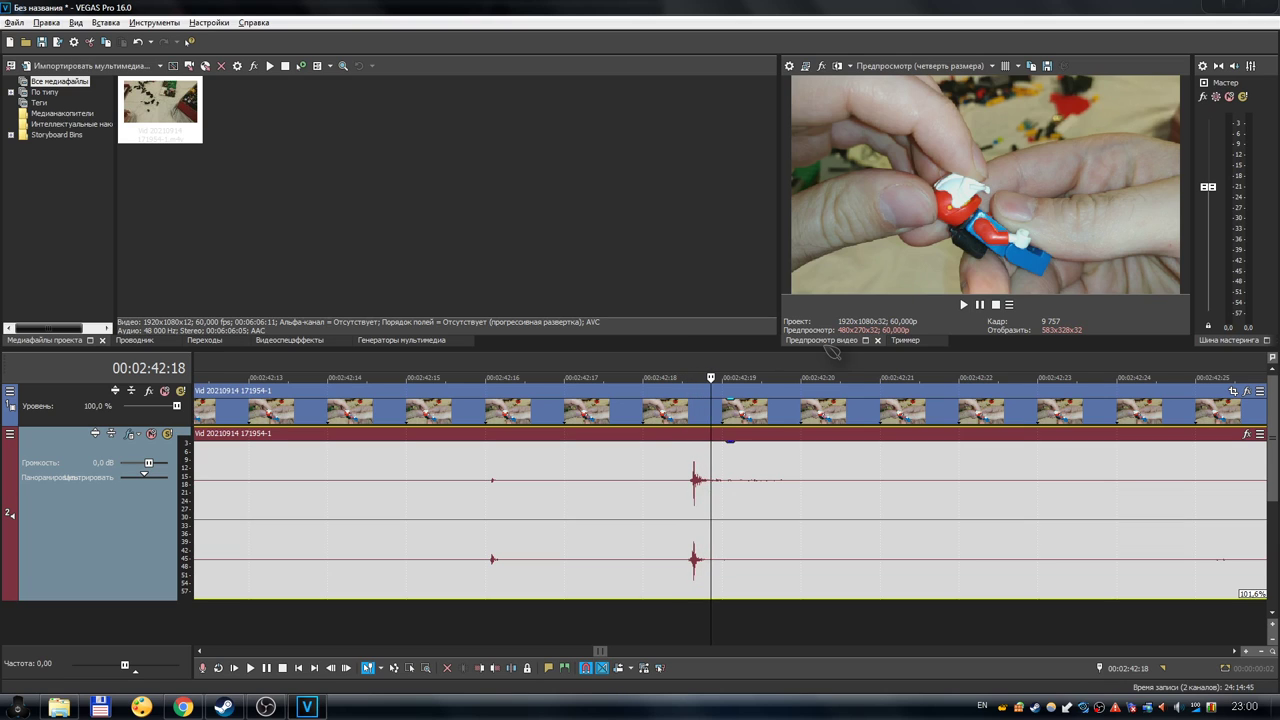
pyautogui.press('Right')
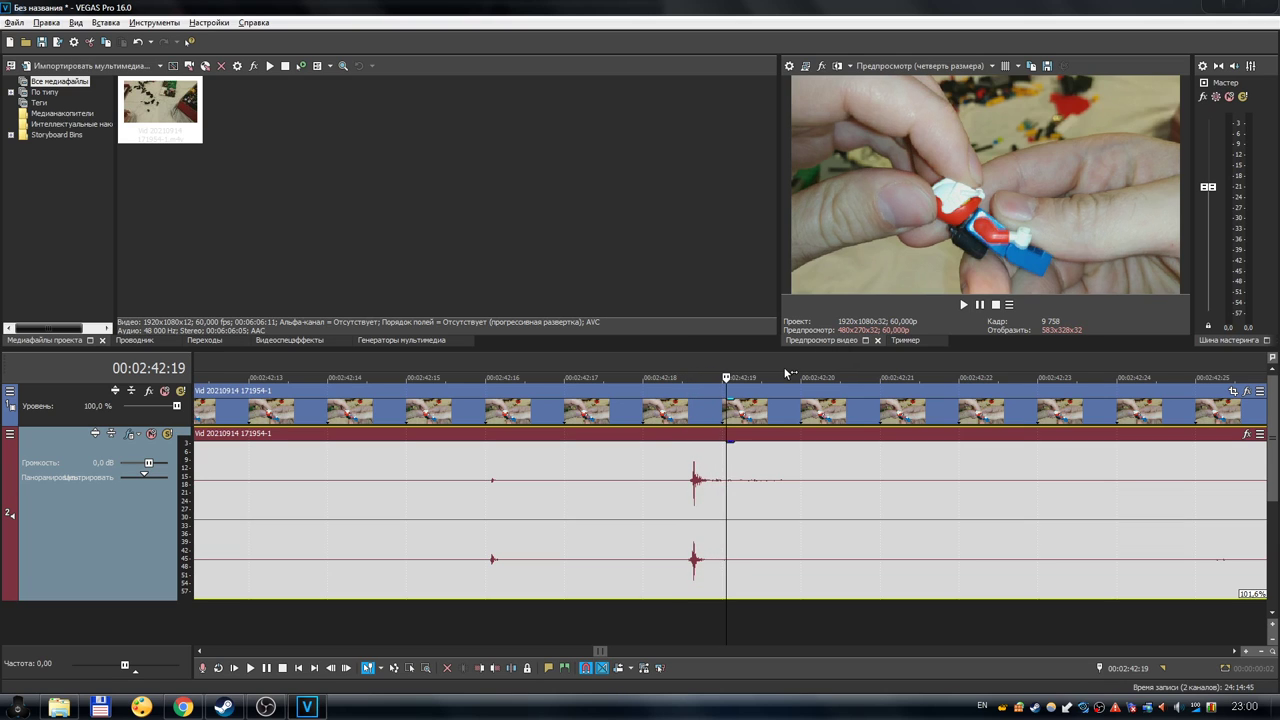
# Try time-stretching the fragment's audio event to 101.0% speed and check its spike against the picture at 00:02:42:19.
pyautogui.scroll(-5, 700, 490)
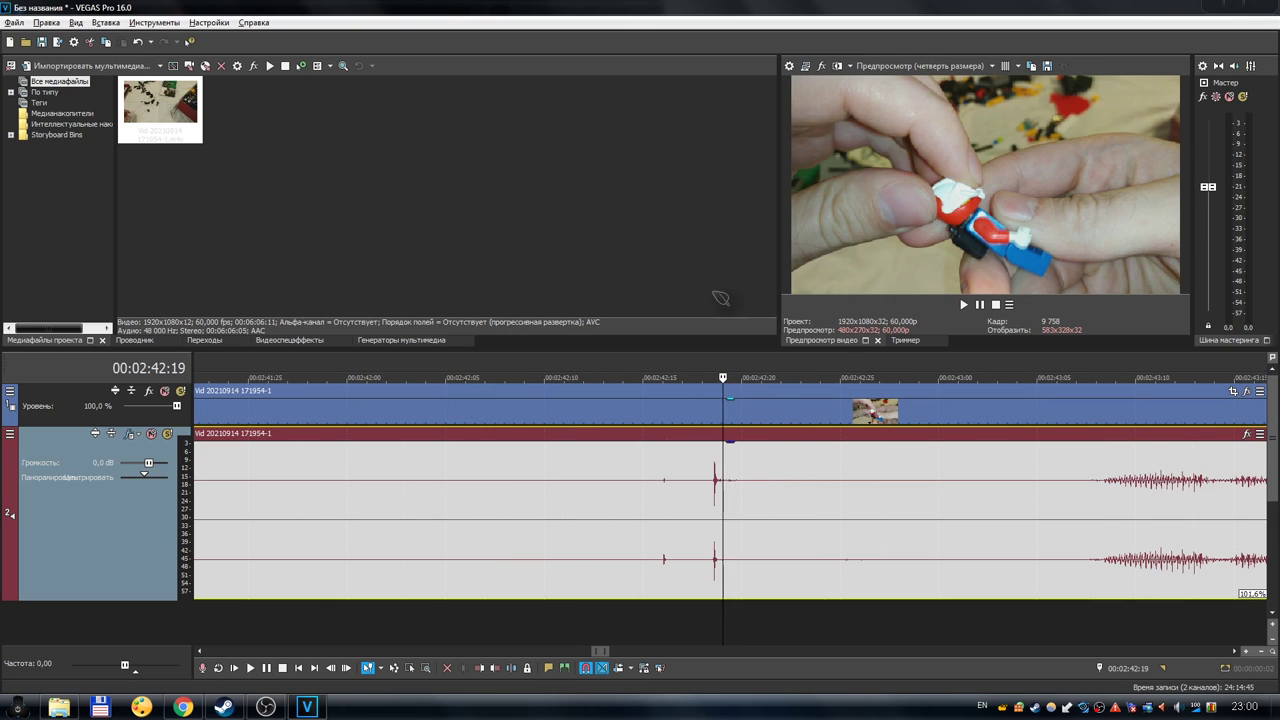
pyautogui.scroll(-3, 1109, 465)
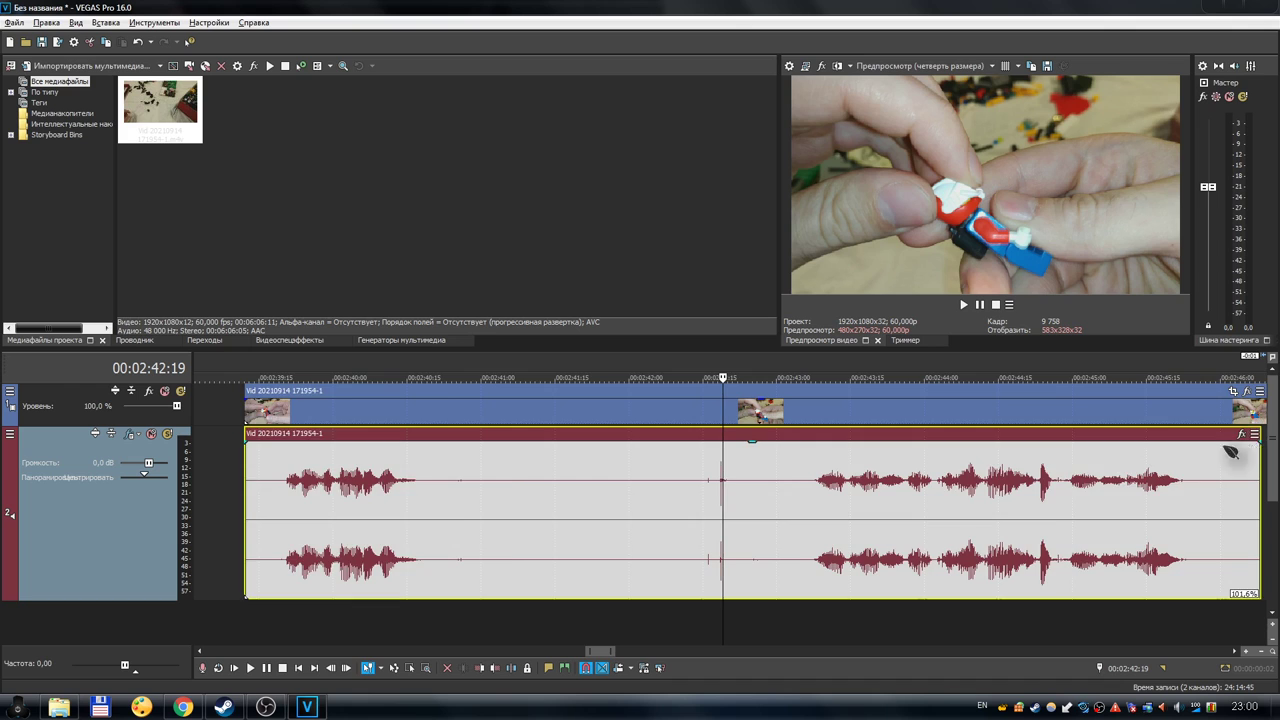
pyautogui.scroll(-2, 1237, 457)
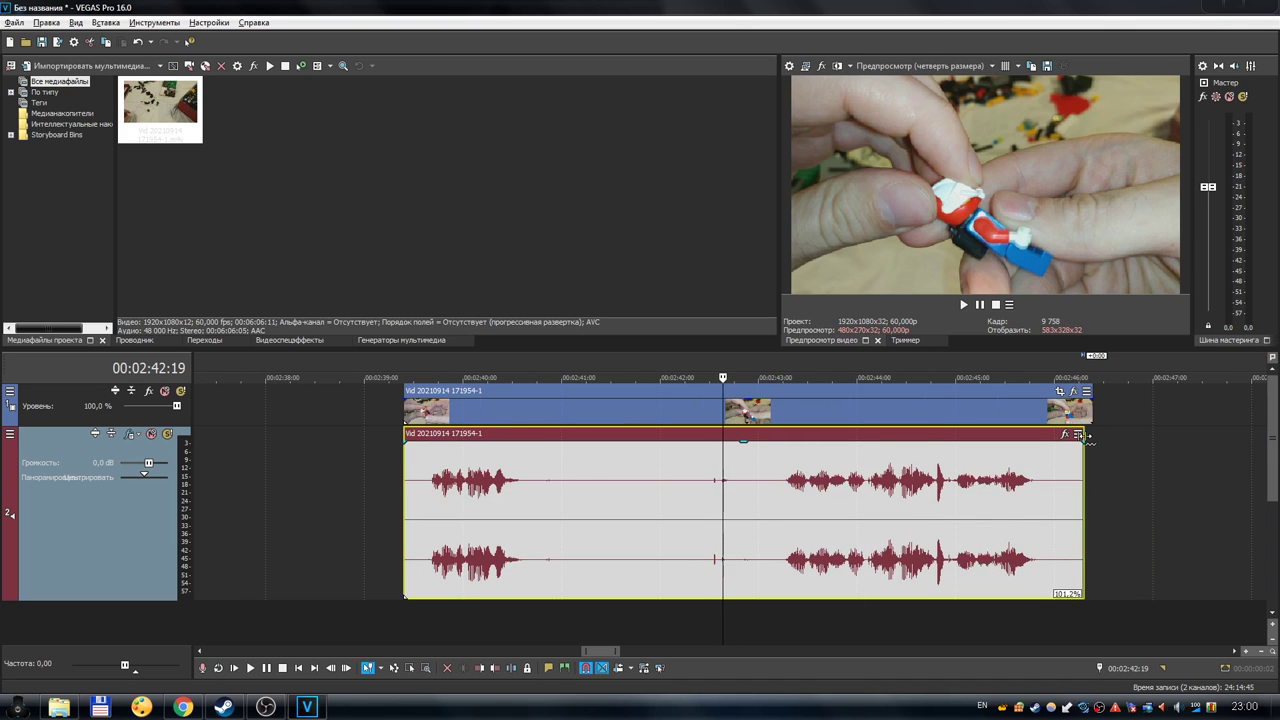
pyautogui.scroll(6, 815, 437)
pyautogui.scroll(-4, 815, 437)
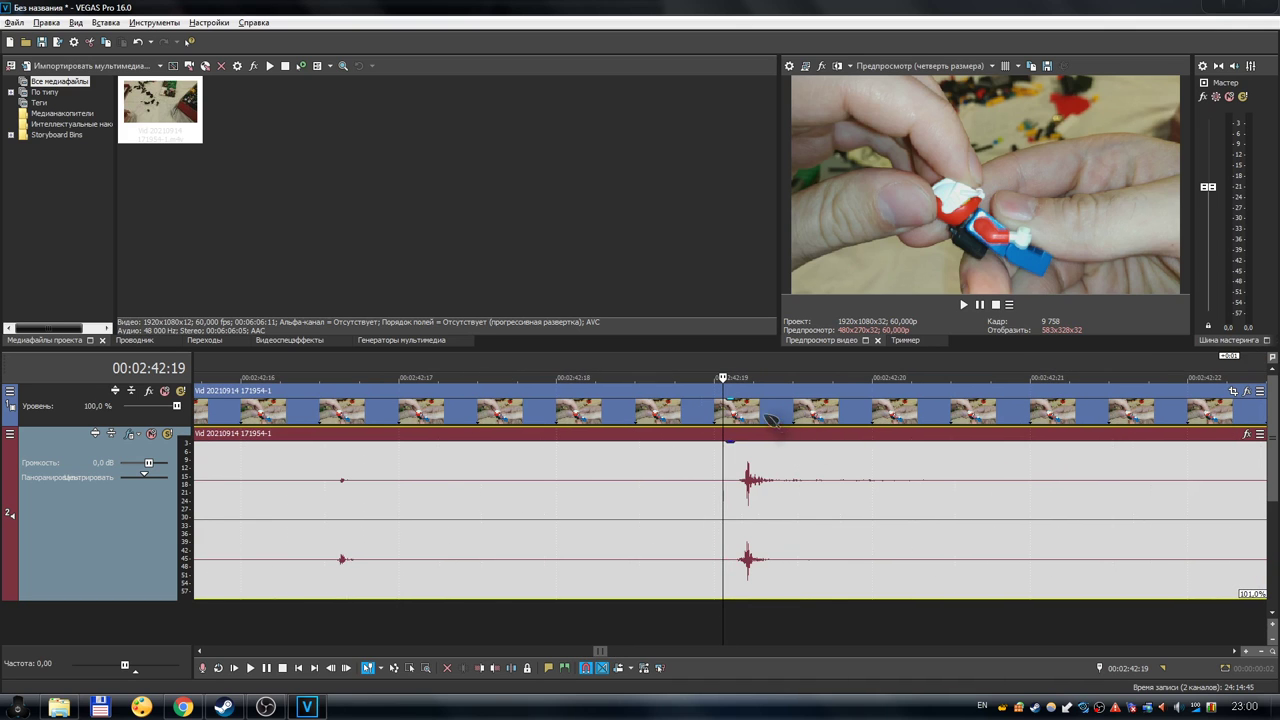
pyautogui.scroll(3, 1058, 480)
pyautogui.scroll(-2, 1135, 480)
pyautogui.scroll(-3, 1135, 480)
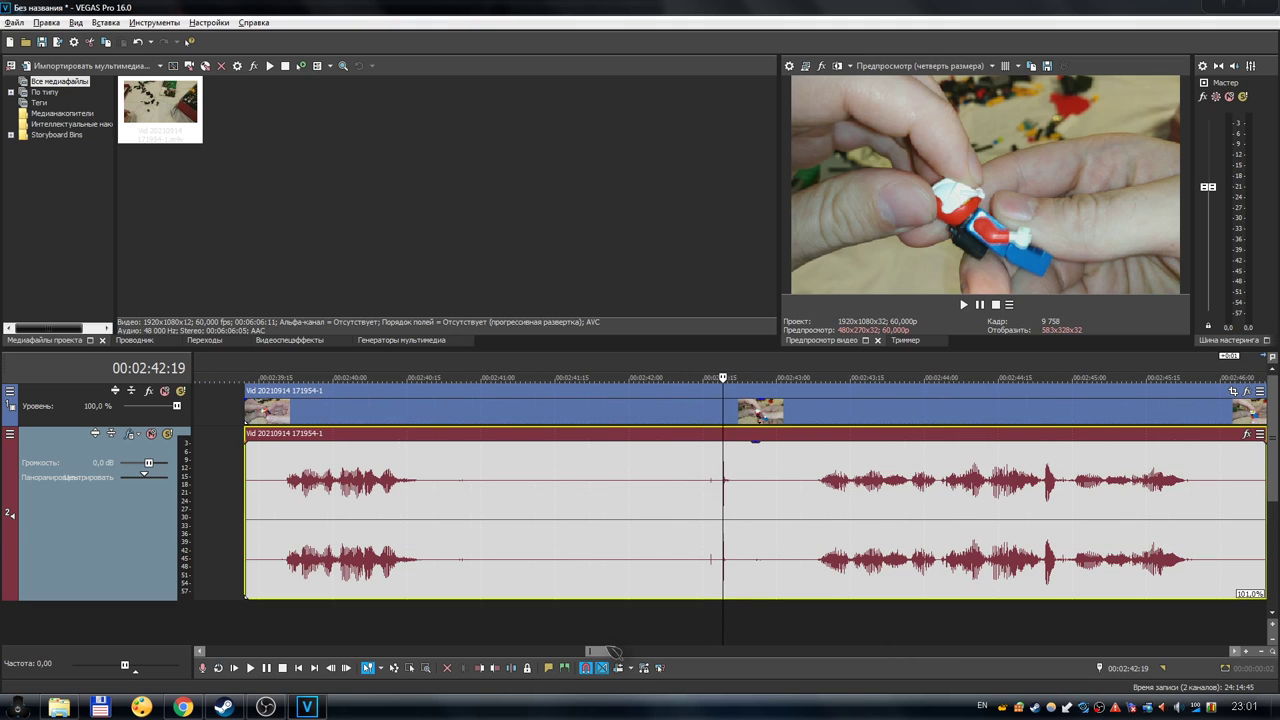
# Time-stretch the end of the fragment's audio event to 101.1% speed.
pyautogui.moveTo(603, 651); pyautogui.dragTo(618, 651)
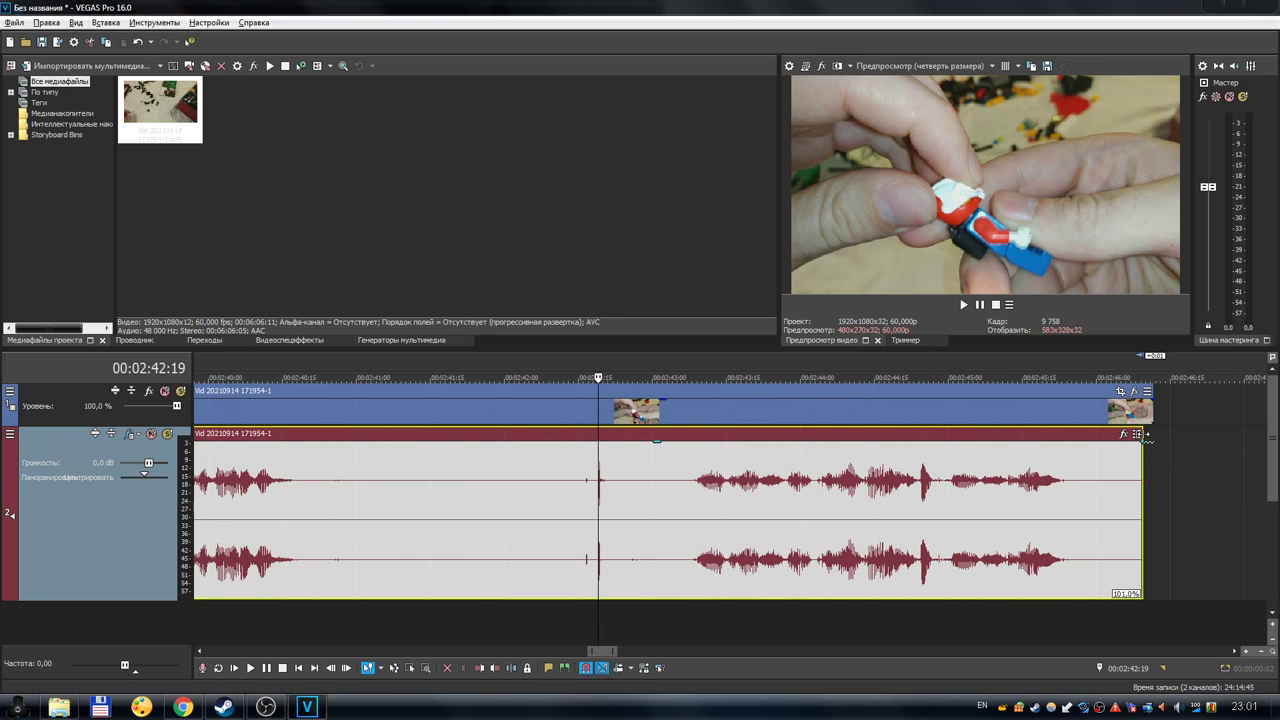
pyautogui.moveTo(1143, 437); pyautogui.dragTo(1147, 440)
pyautogui.scroll(6, 652, 385)
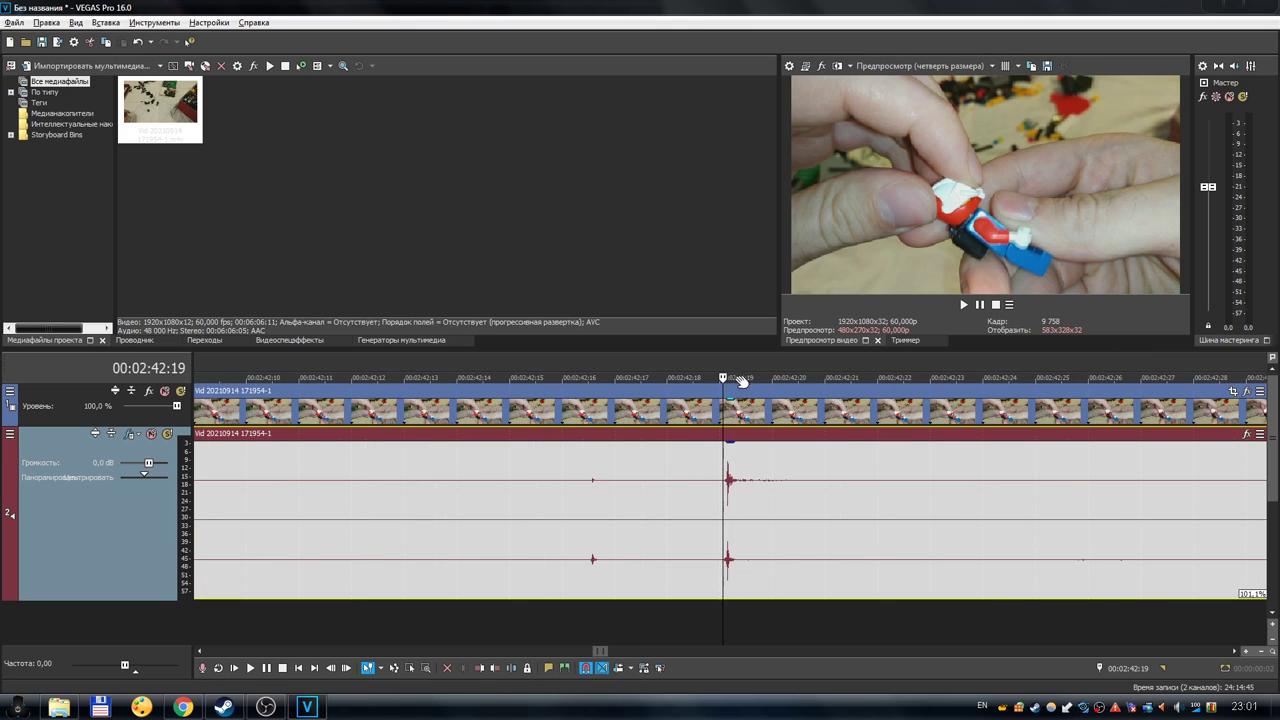
# Compare the stretched audio spike with the picture frame by frame from 00:02:42:18 to 00:02:42:20.
pyautogui.scroll(-5, 766, 457)
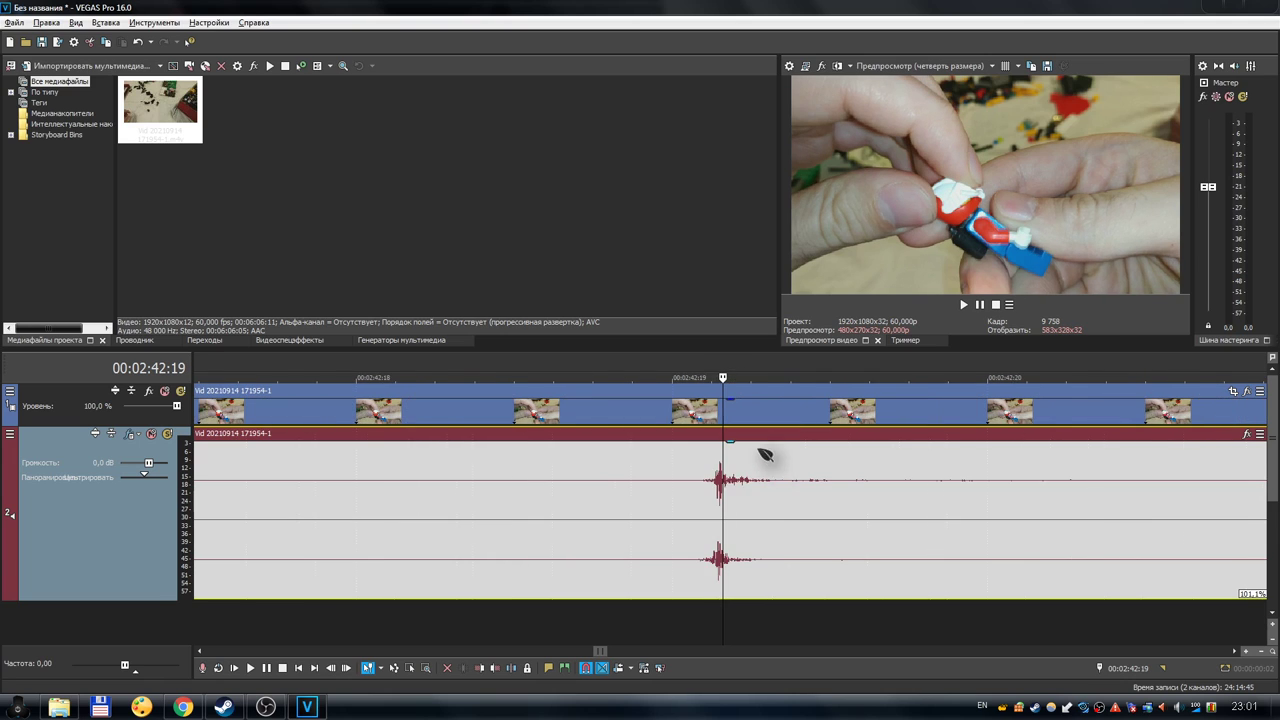
pyautogui.moveTo(659, 370); pyautogui.dragTo(579, 371)
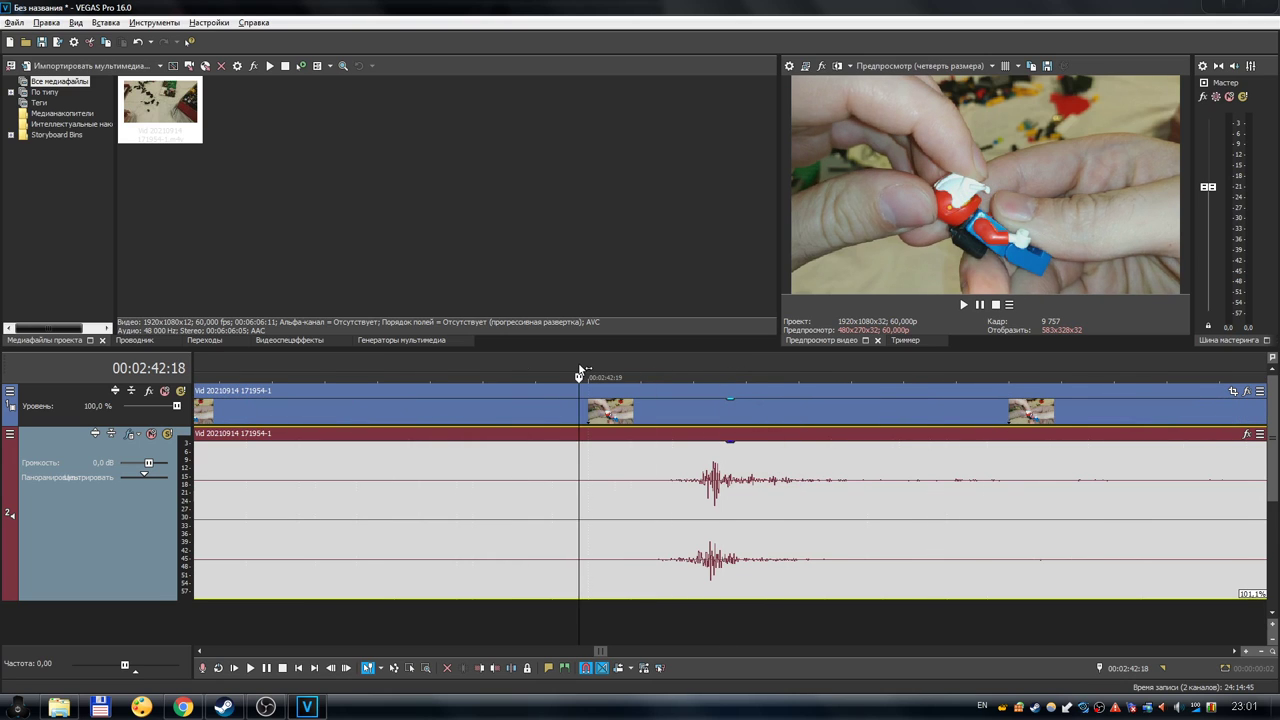
pyautogui.click(676, 362)
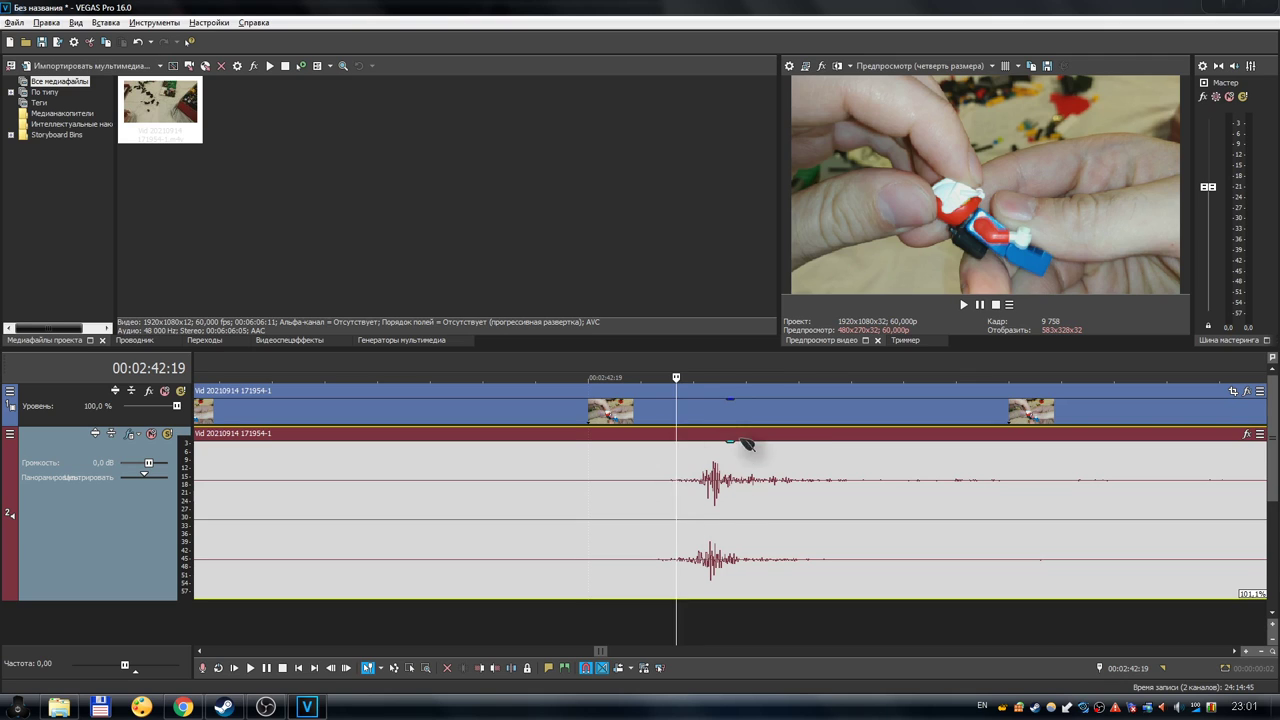
pyautogui.click(604, 372)
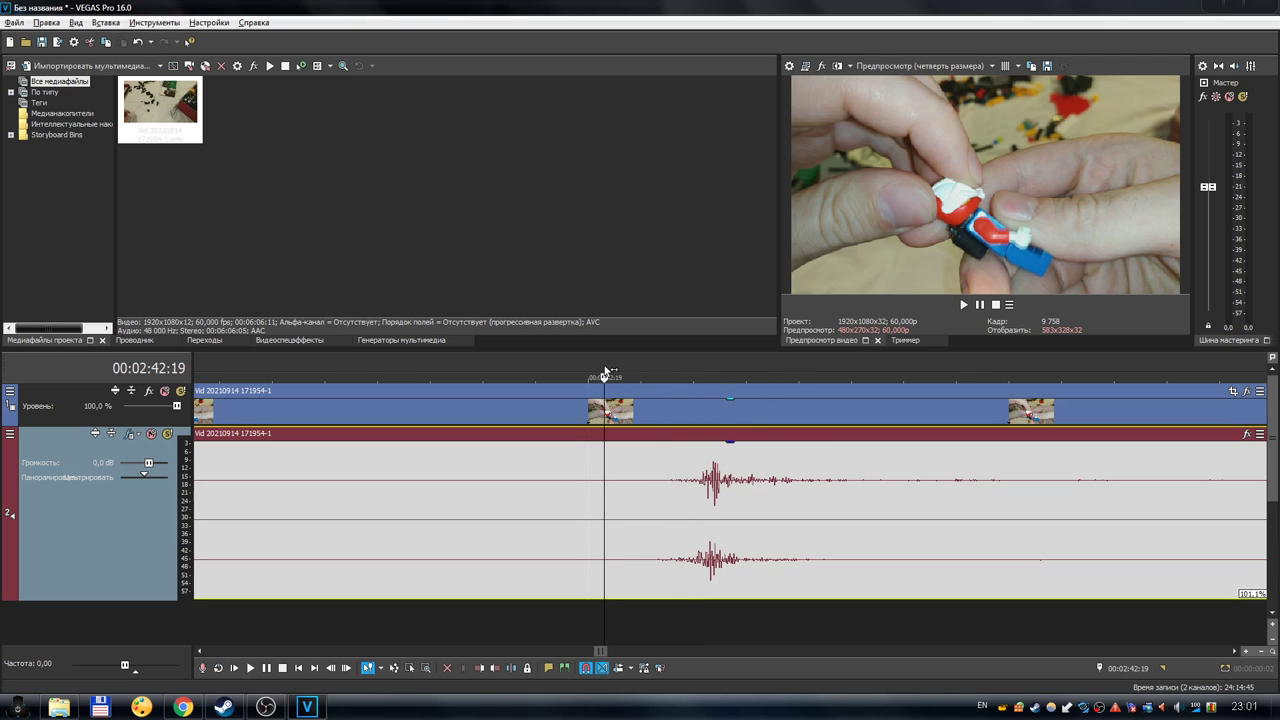
pyautogui.click(532, 374)
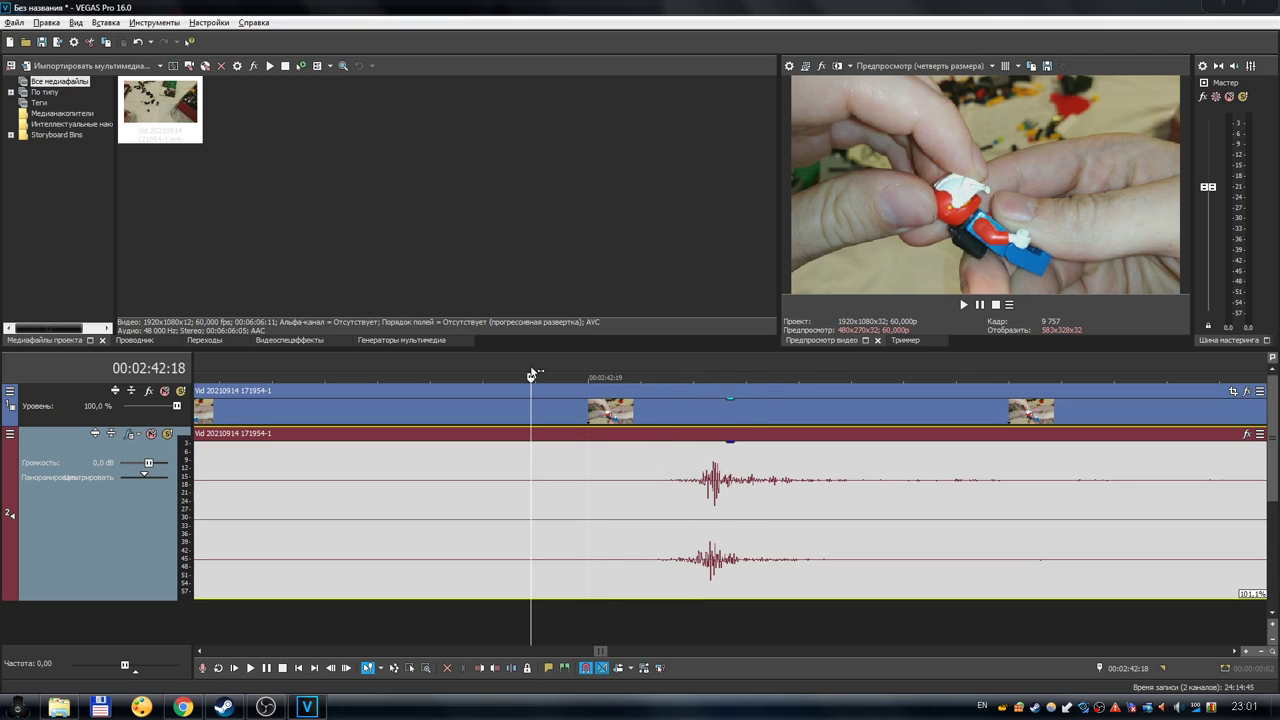
pyautogui.click(653, 372)
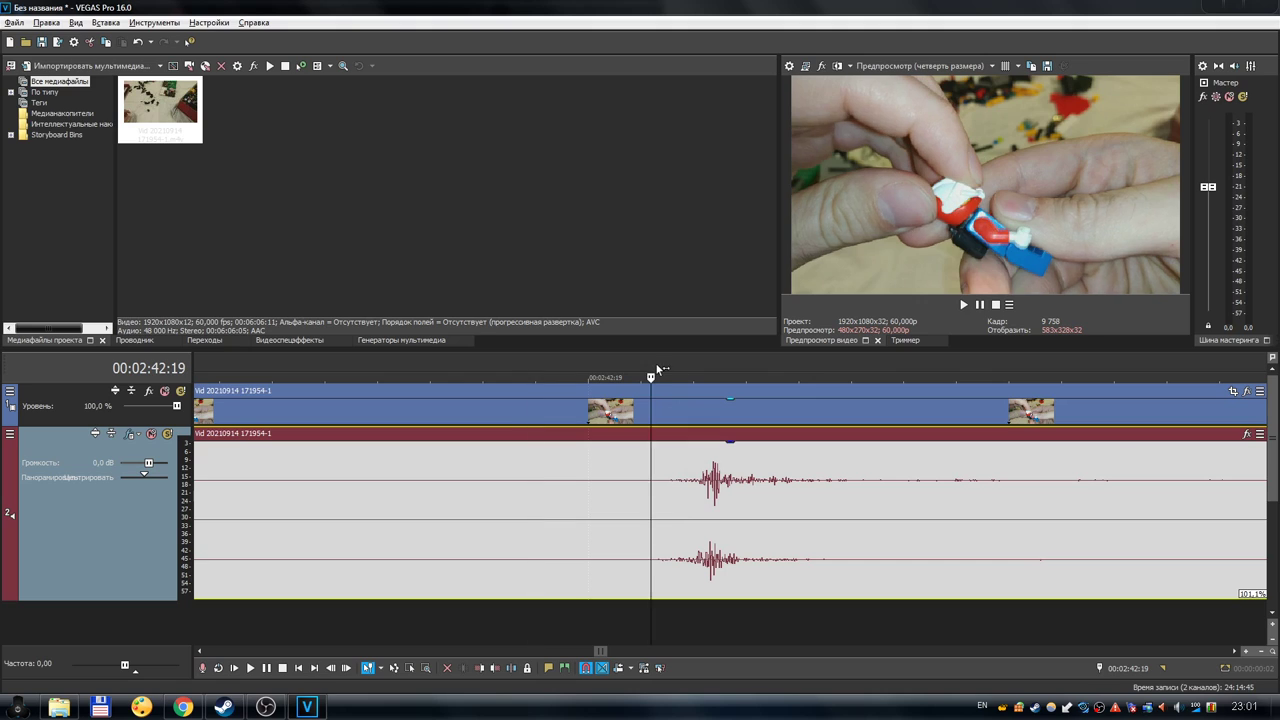
pyautogui.click(729, 368)
pyautogui.moveTo(827, 365); pyautogui.dragTo(1068, 374)
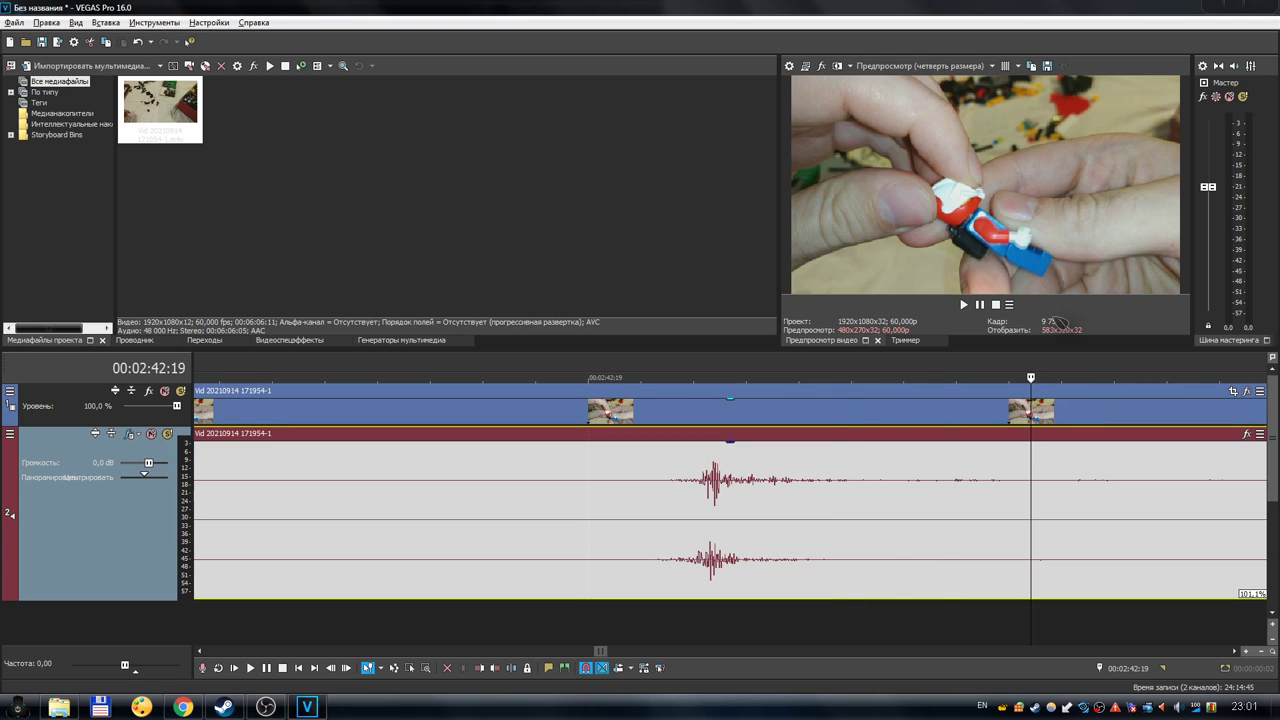
pyautogui.scroll(-2, 1095, 367)
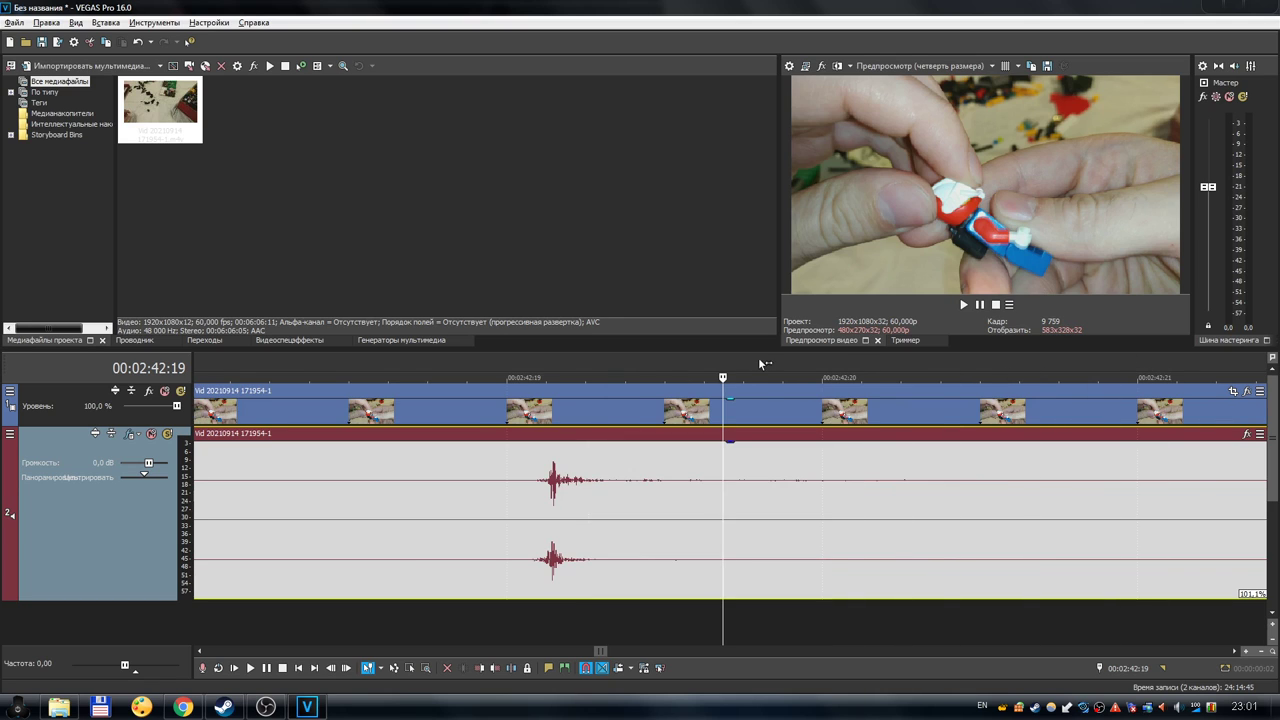
pyautogui.moveTo(760, 364); pyautogui.dragTo(858, 366)
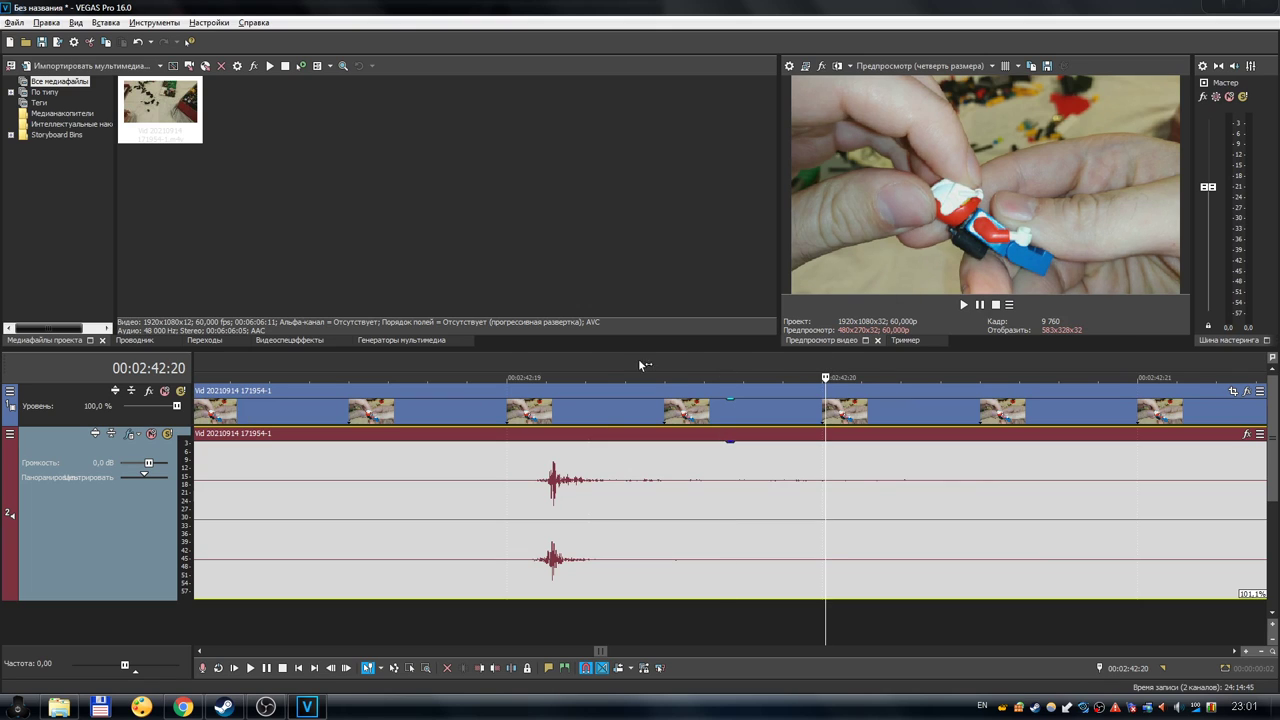
pyautogui.click(514, 356)
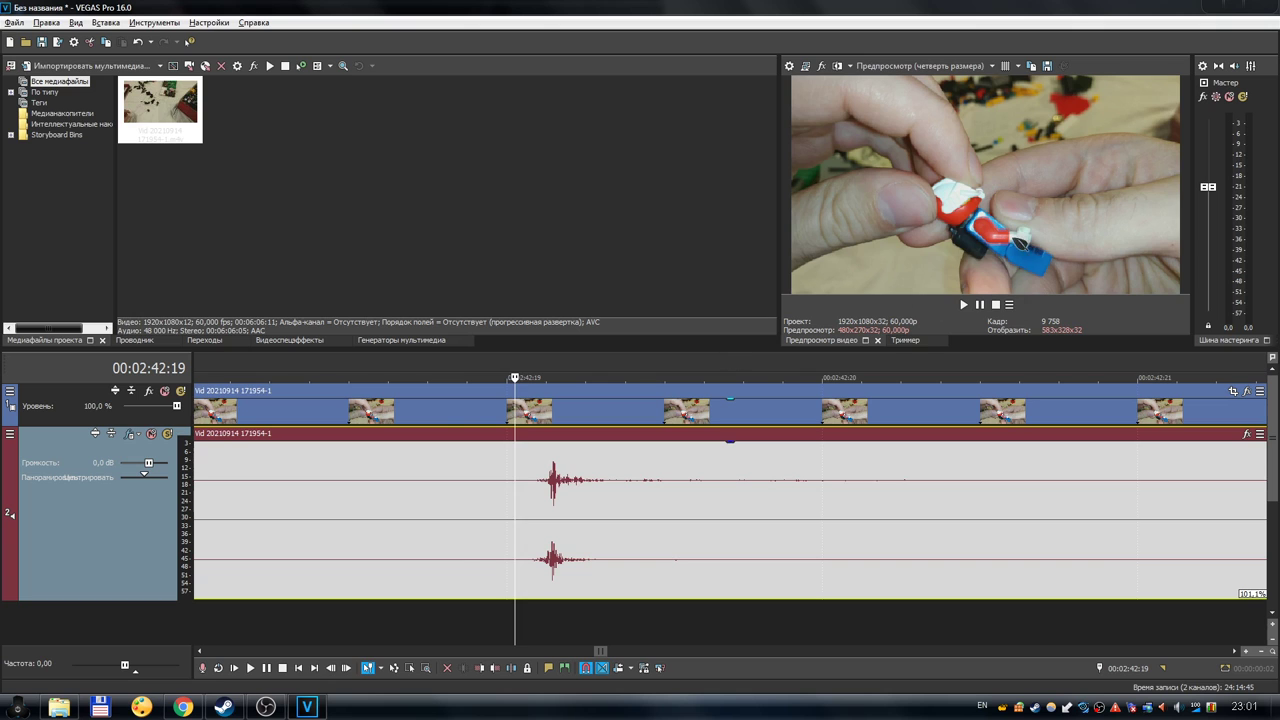
# Close the untitled test project without saving it.
pyautogui.scroll(-3, 808, 456)
pyautogui.scroll(-6, 808, 456)
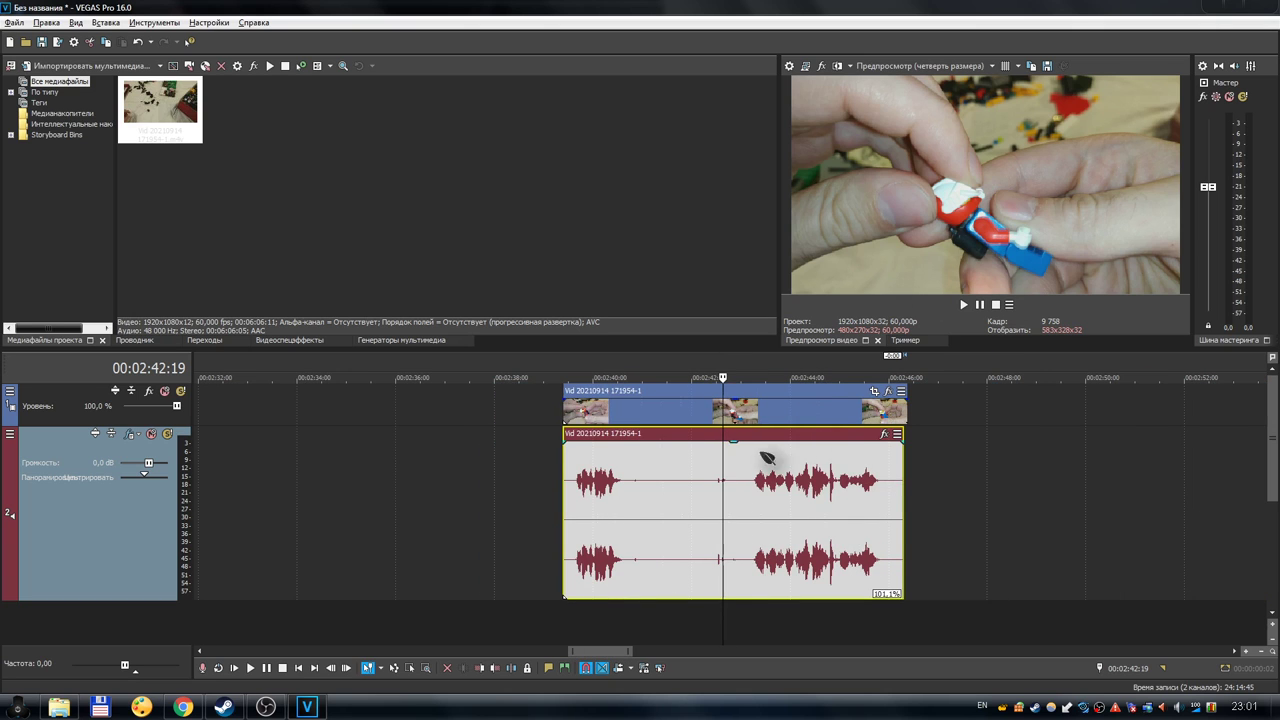
pyautogui.scroll(-3, 766, 457)
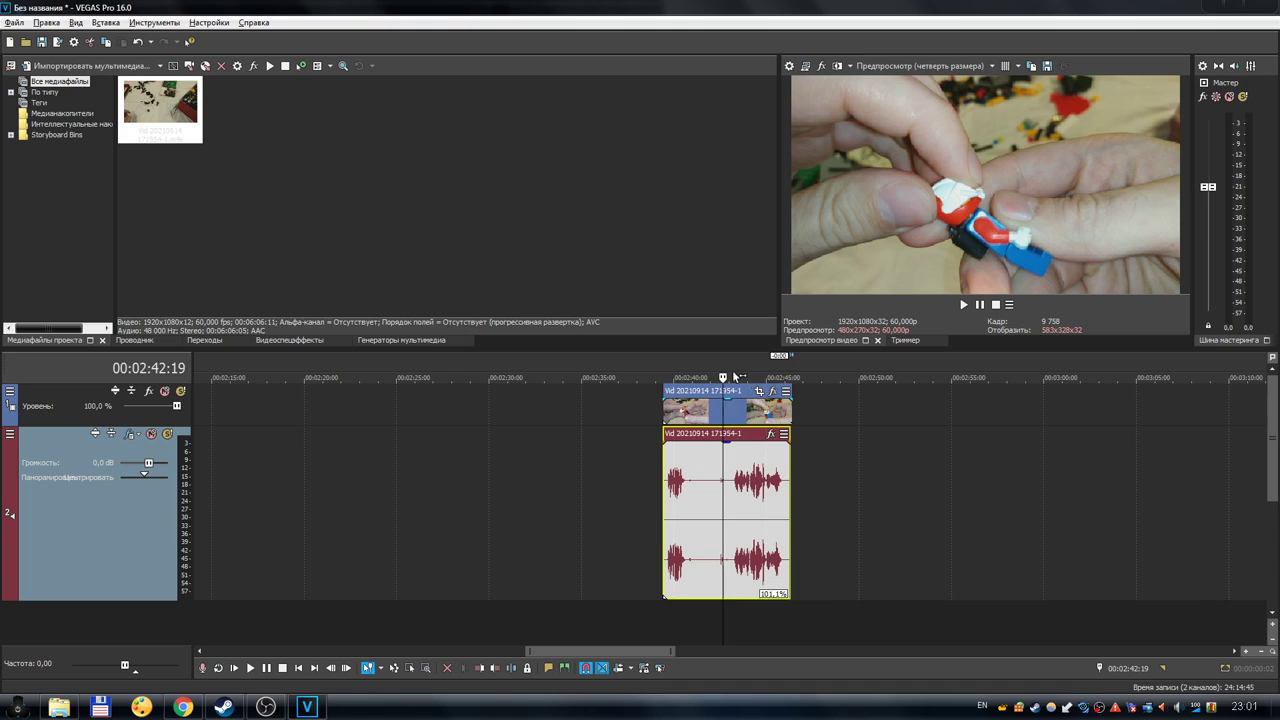
pyautogui.scroll(-3, 735, 376)
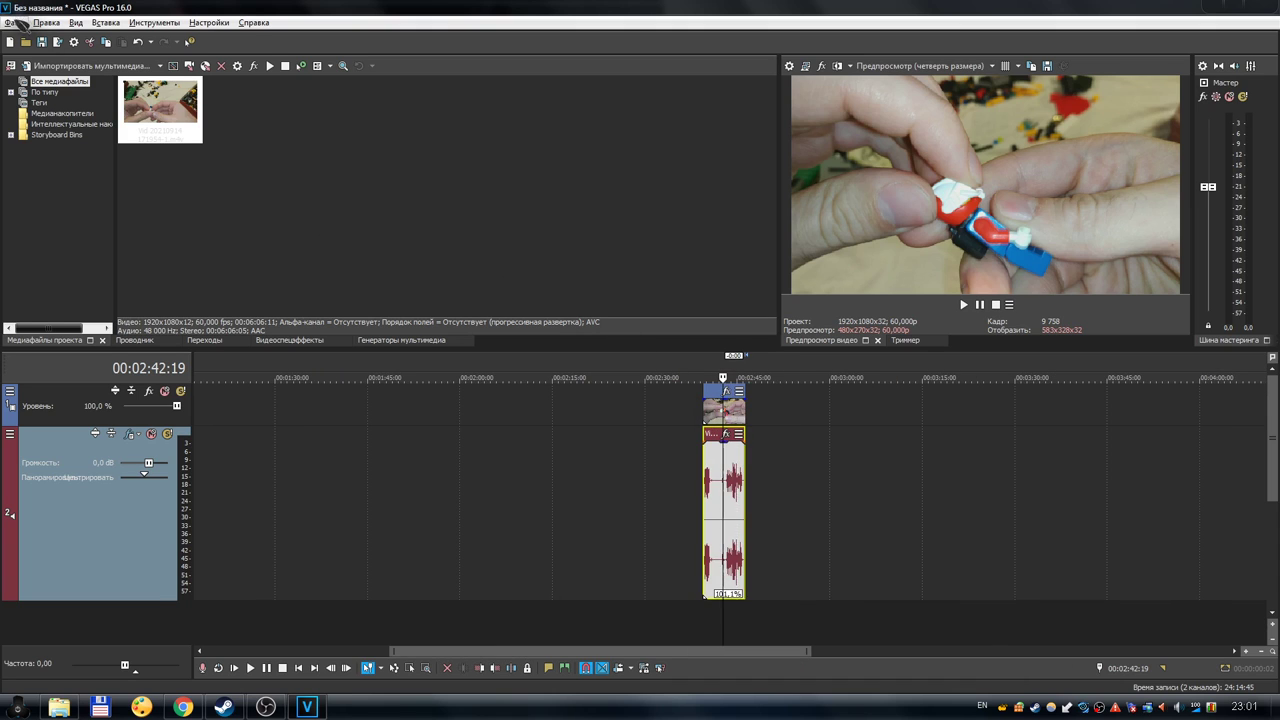
pyautogui.click(20, 22)
pyautogui.click(40, 75)
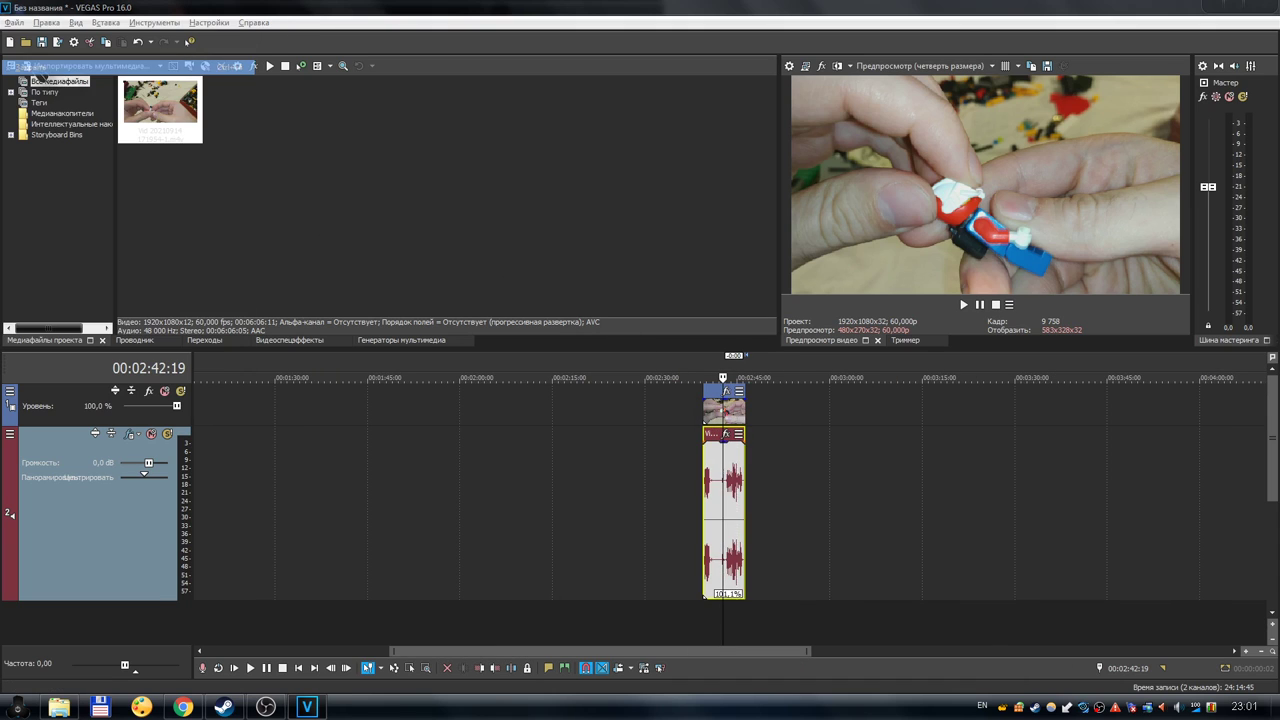
pyautogui.click(654, 286)
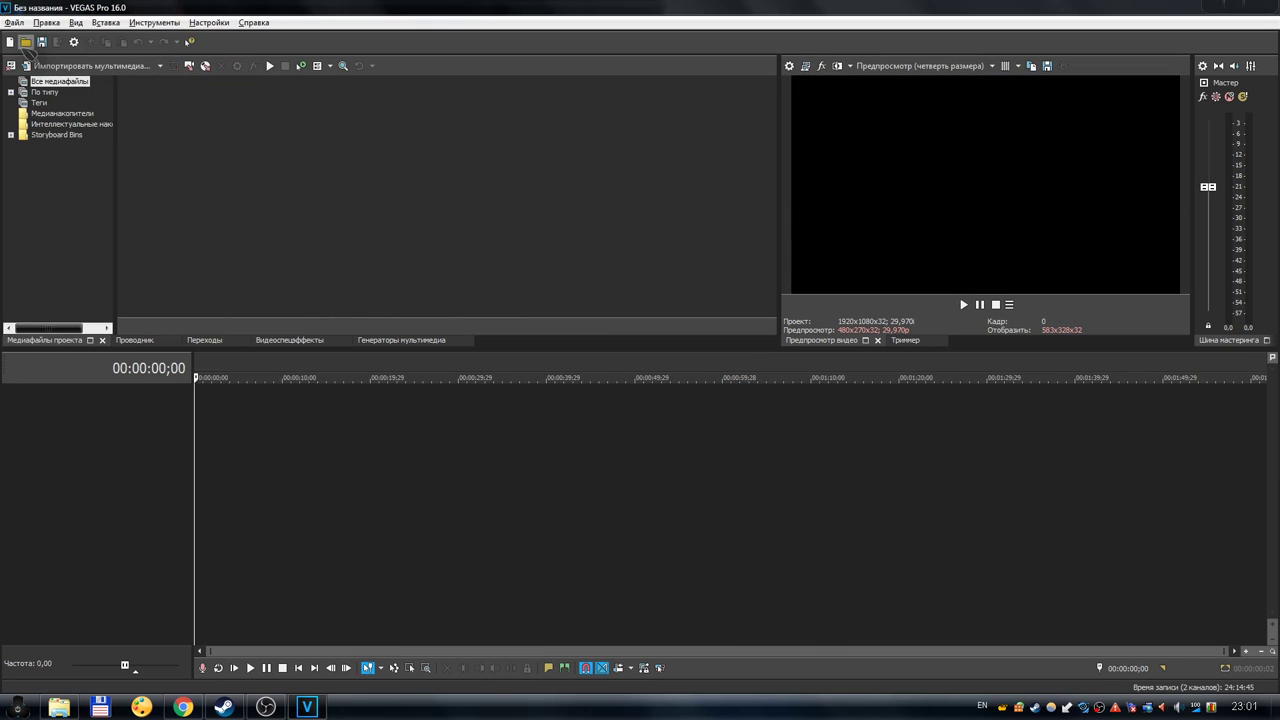
# Open the saved project "Мои детскике игрушки fix audio2 + marker.veg".
pyautogui.click(25, 42)
pyautogui.click(449, 322)
pyautogui.scroll(-5, 457, 366)
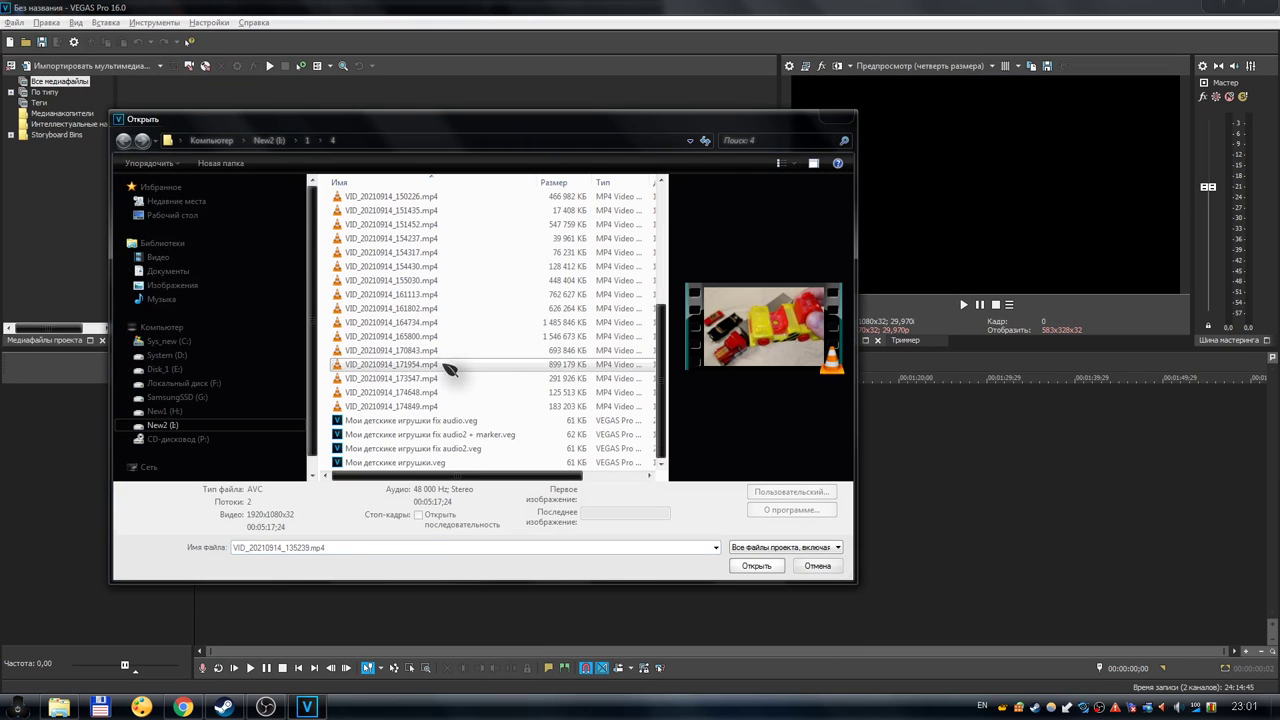
pyautogui.doubleClick(468, 436)
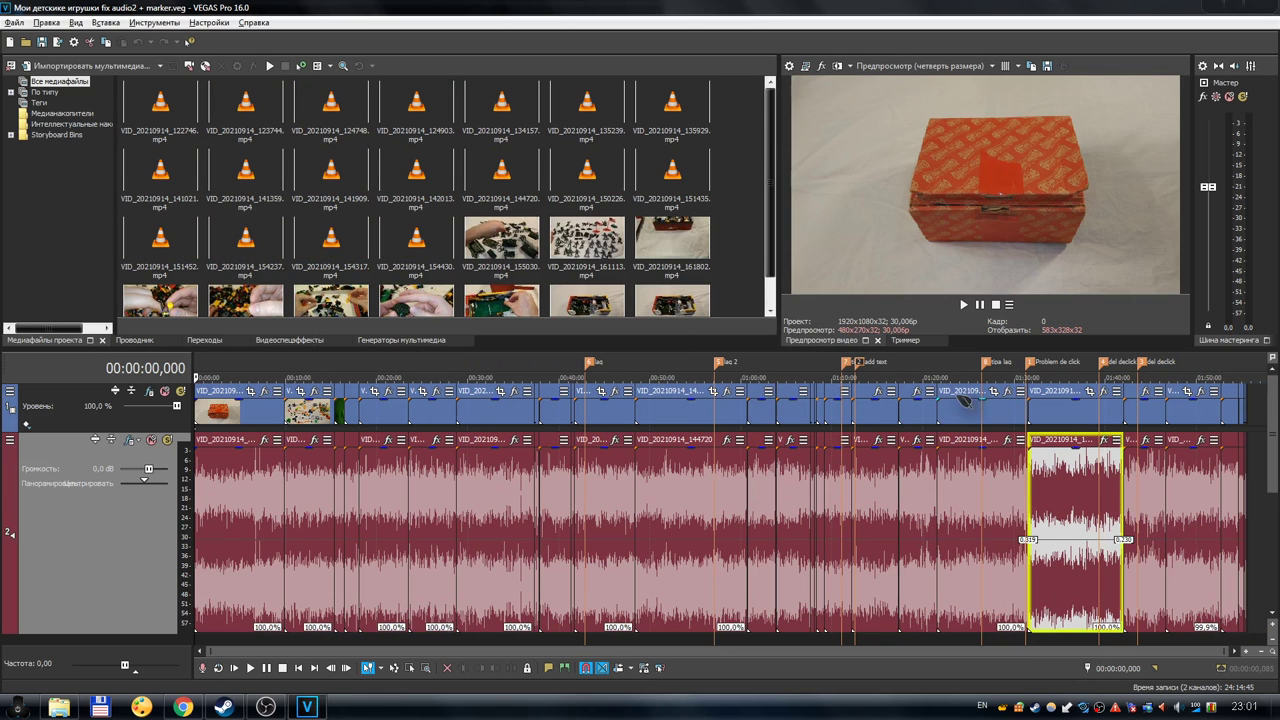
# Locate clip VID_20210914_171954 near the project's end and examine its video and audio events, including the audio's stretch percentage.
pyautogui.click(1200, 372)
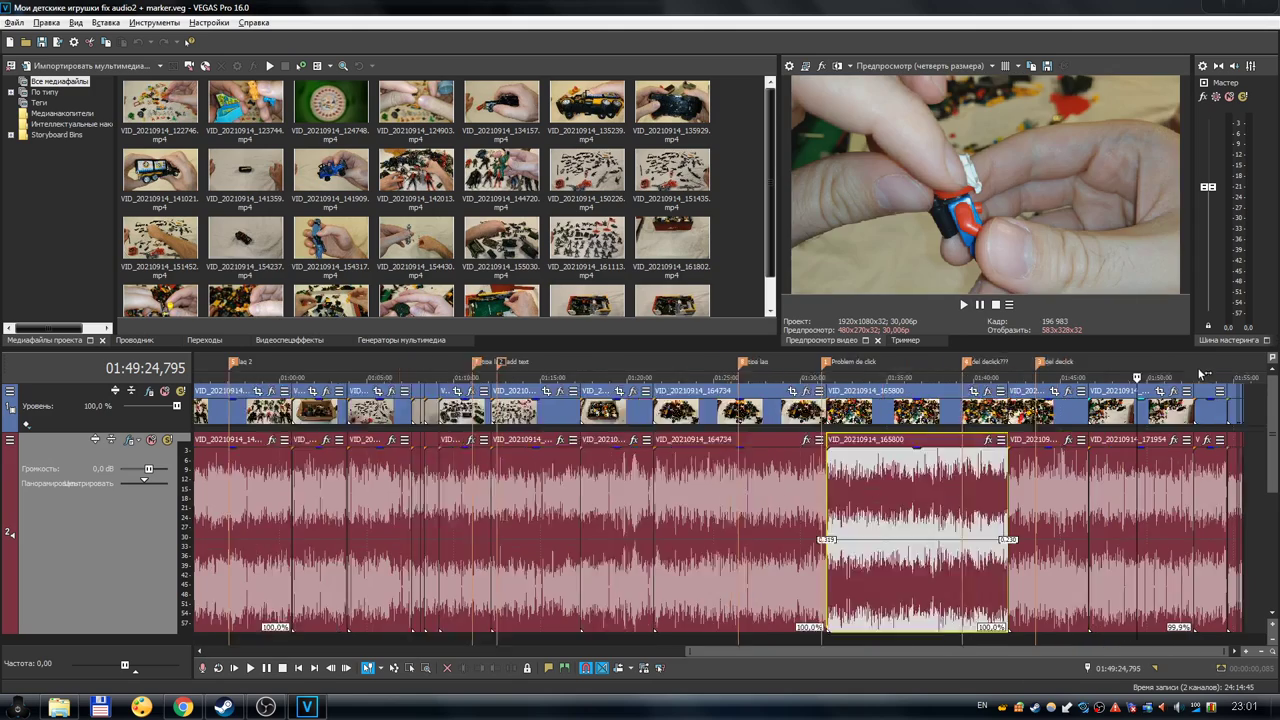
pyautogui.scroll(3, 1203, 372)
pyautogui.scroll(3, 1122, 392)
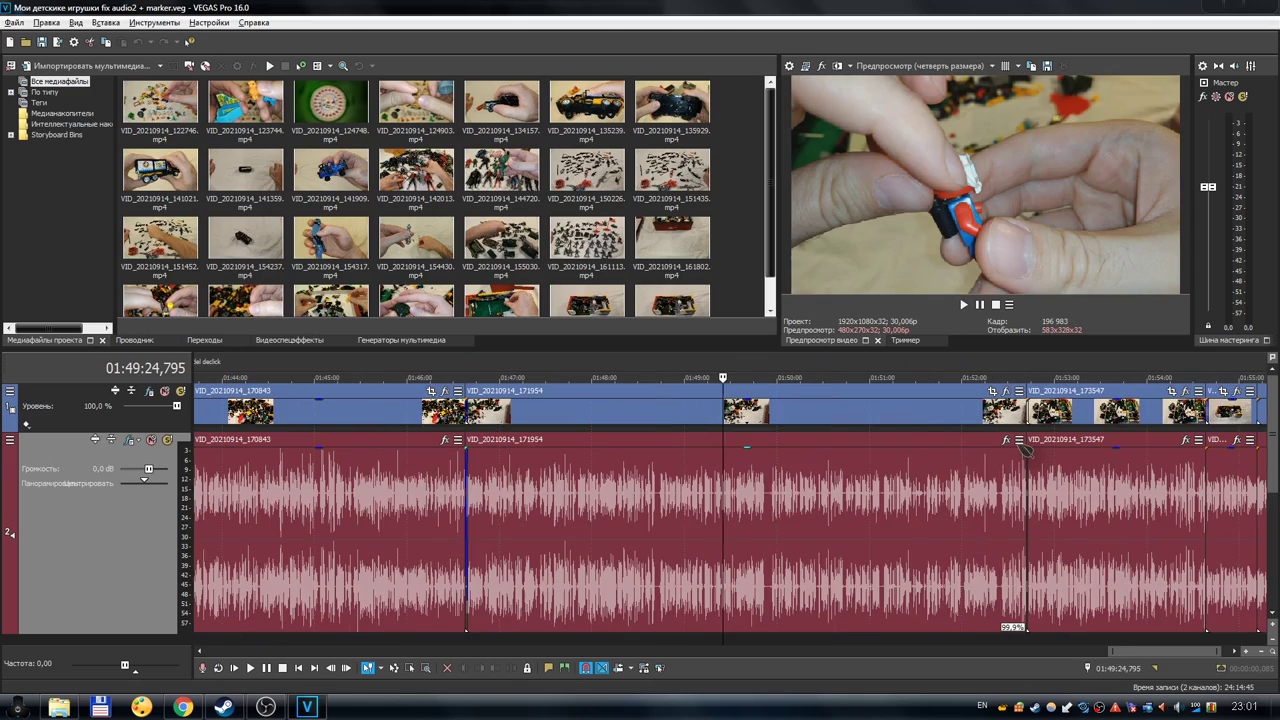
pyautogui.click(806, 405)
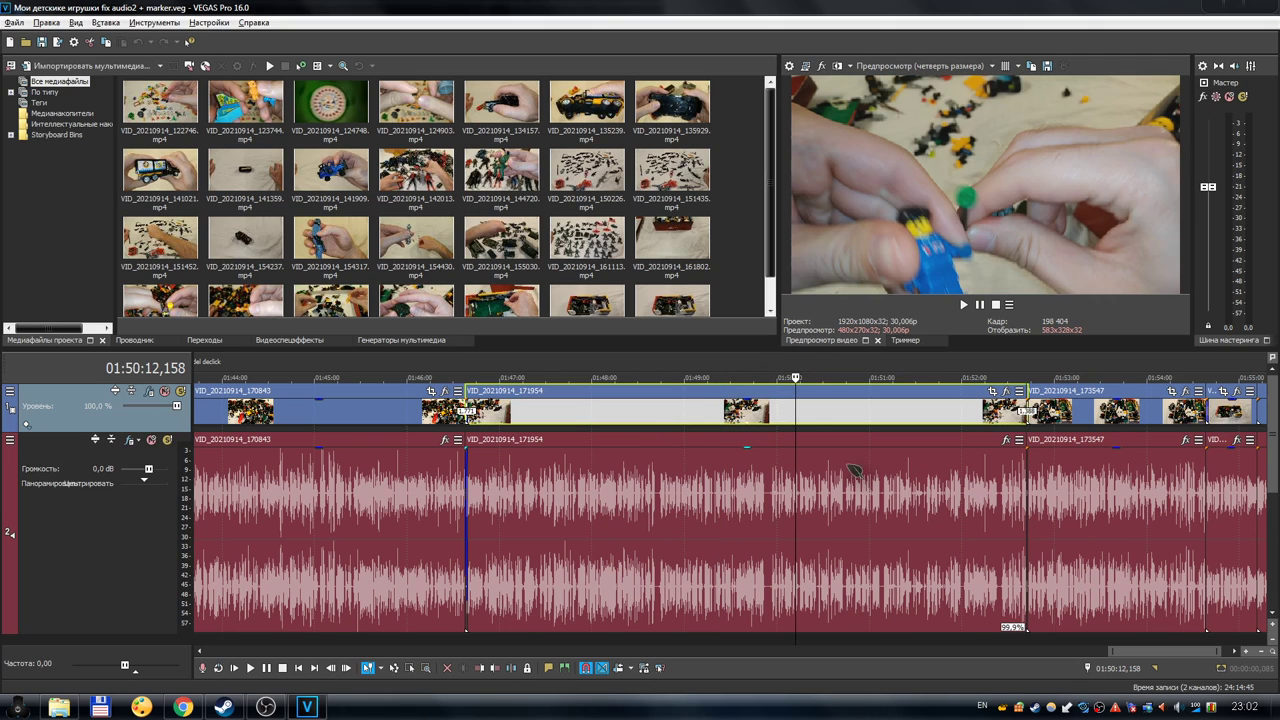
pyautogui.click(886, 452)
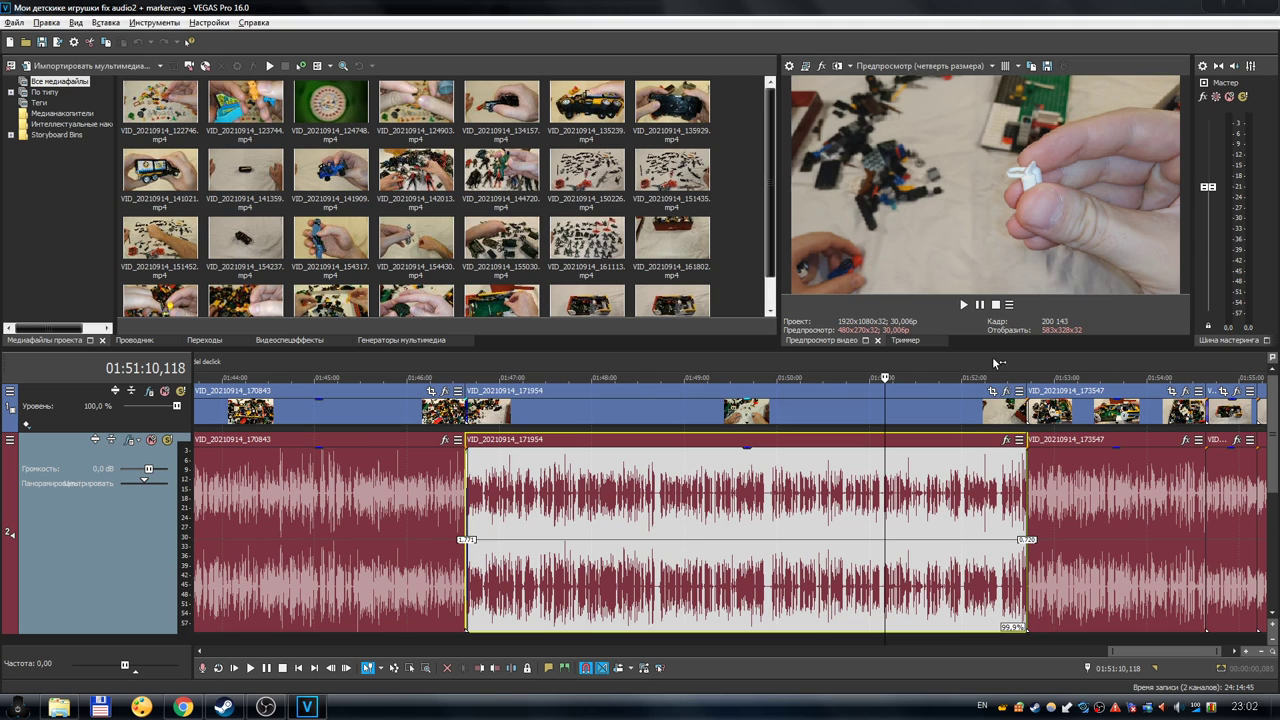
pyautogui.scroll(-2, 375, 450)
pyautogui.scroll(-1, 603, 450)
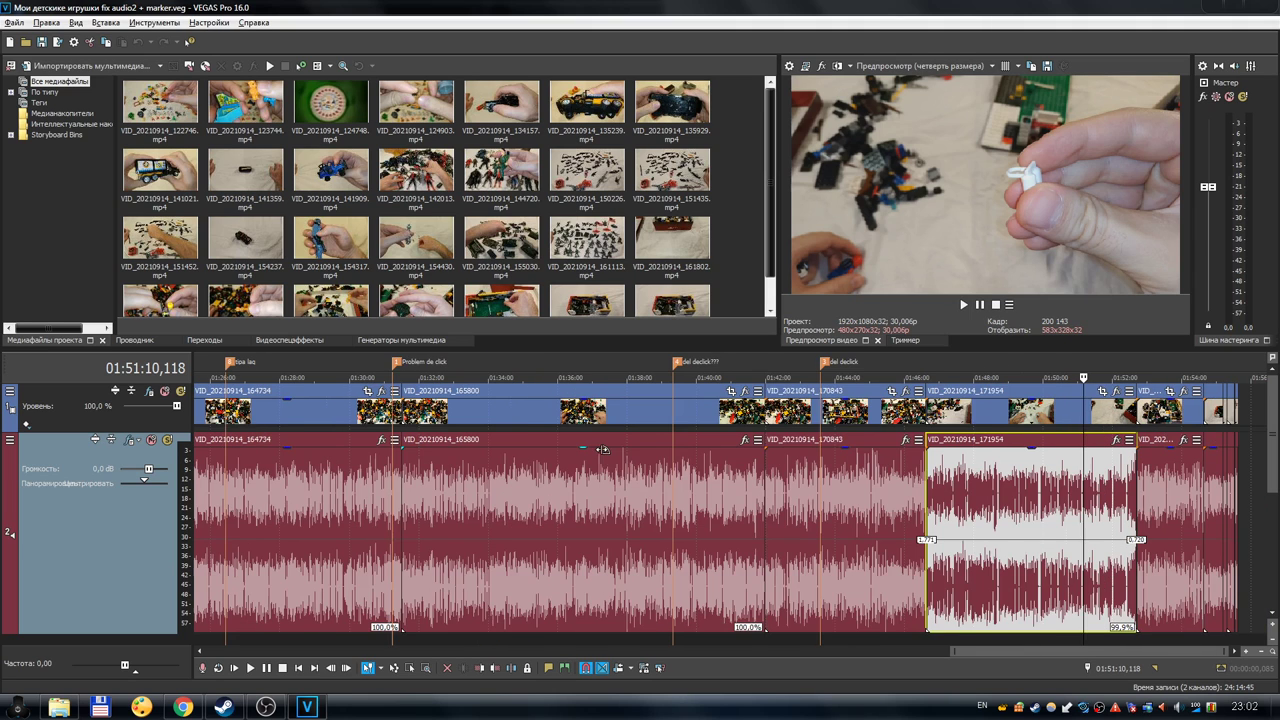
# Examine the audio stretch percentages of the clips across the whole project timeline, placing the cursor at 00:08:03,028 to inspect the opening clips.
pyautogui.scroll(-3, 700, 460)
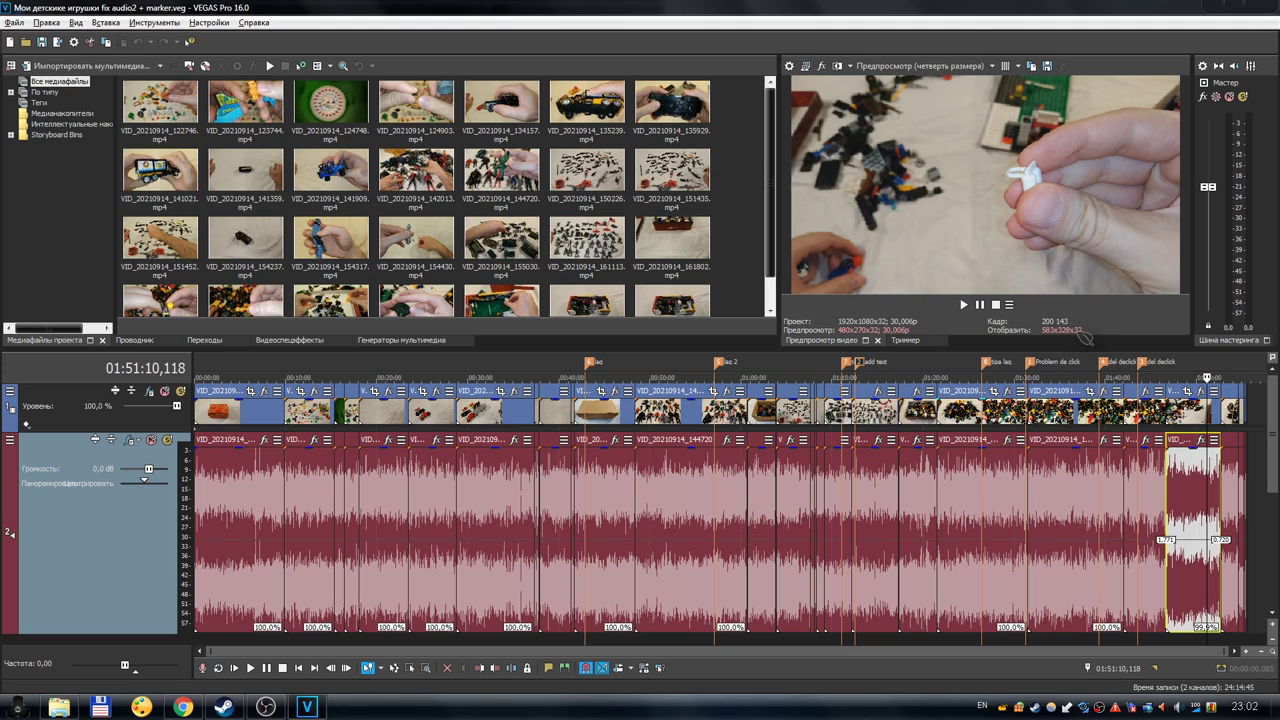
pyautogui.scroll(10, 1192, 370)
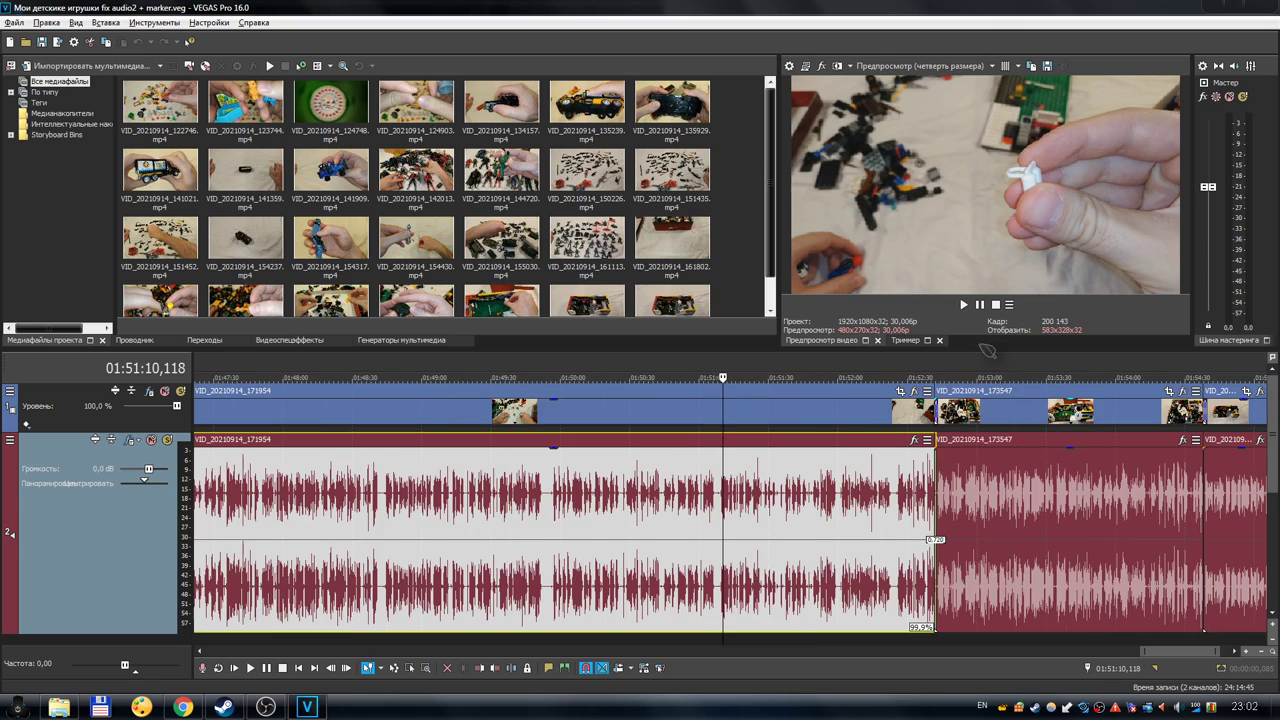
pyautogui.scroll(-10, 643, 387)
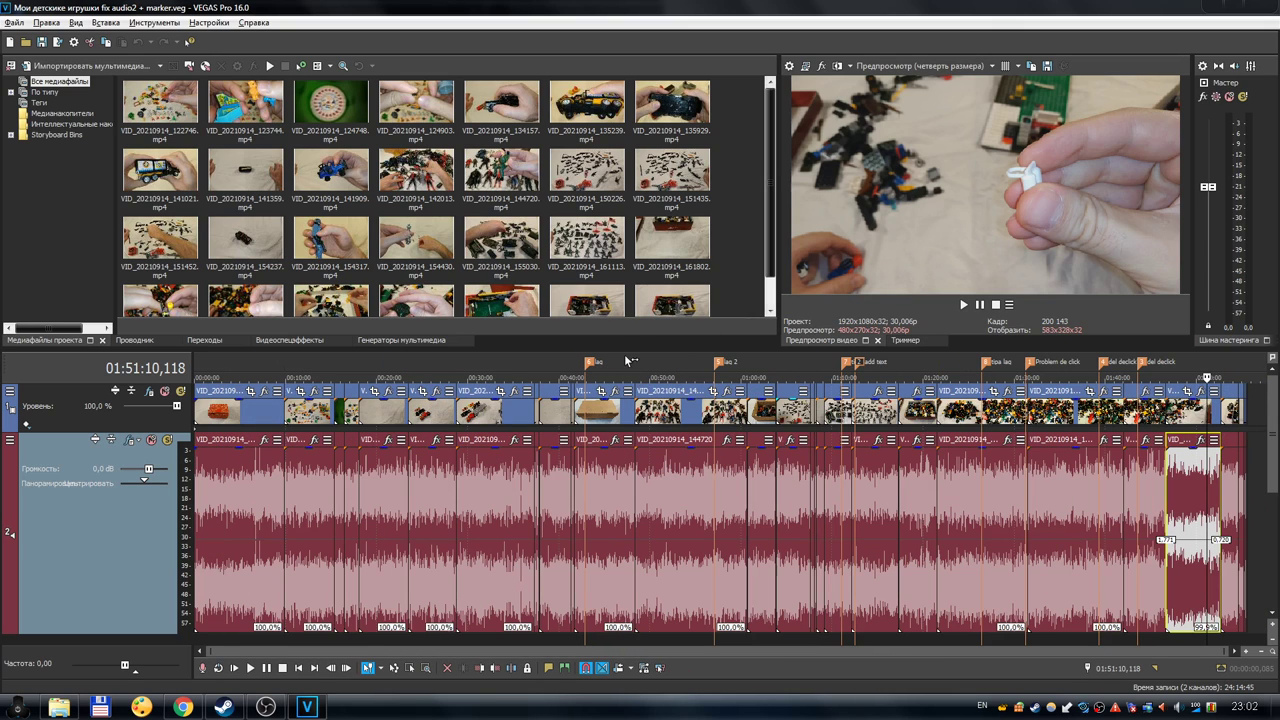
pyautogui.click(270, 368)
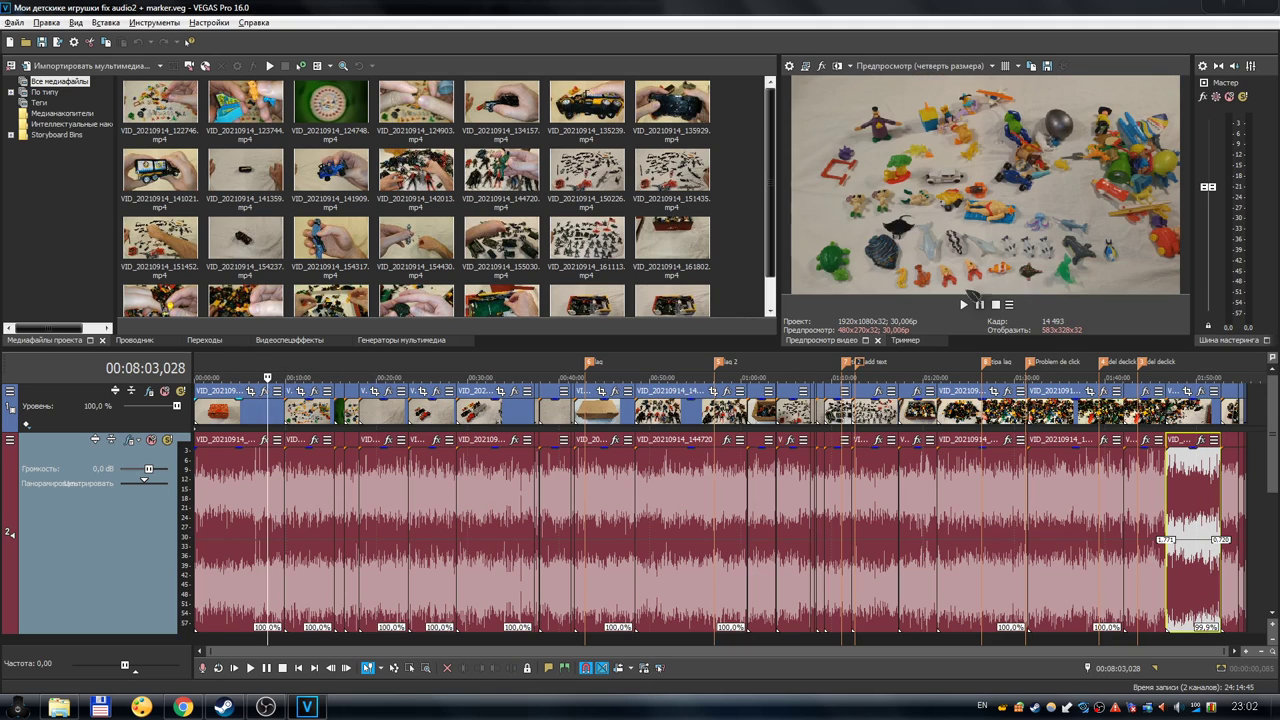
pyautogui.scroll(3, 413, 490)
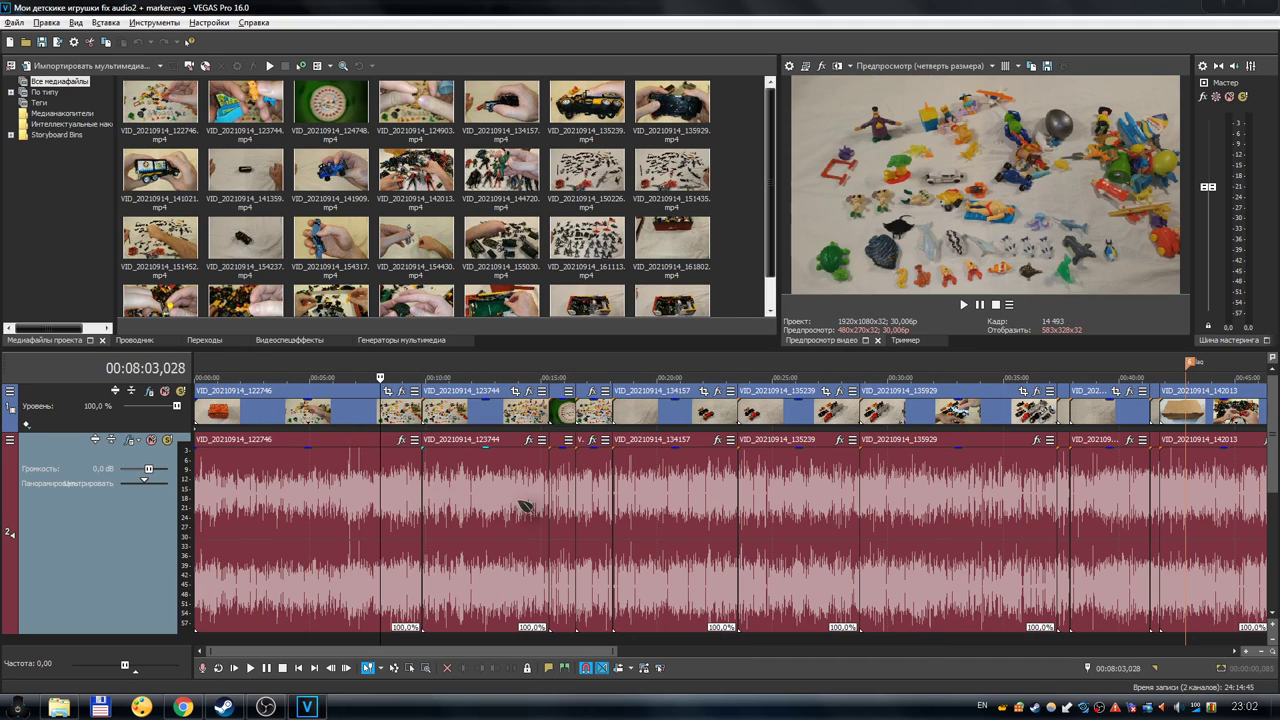
pyautogui.scroll(-3, 520, 510)
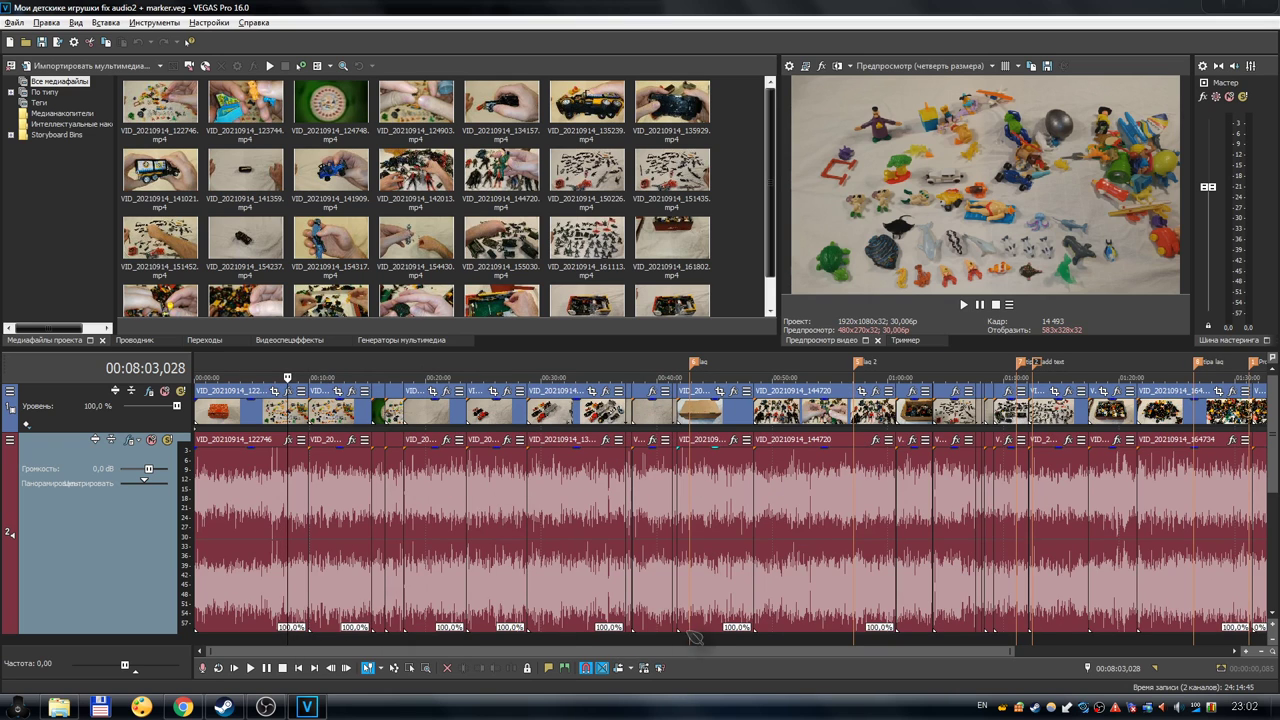
pyautogui.scroll(-1, 720, 635)
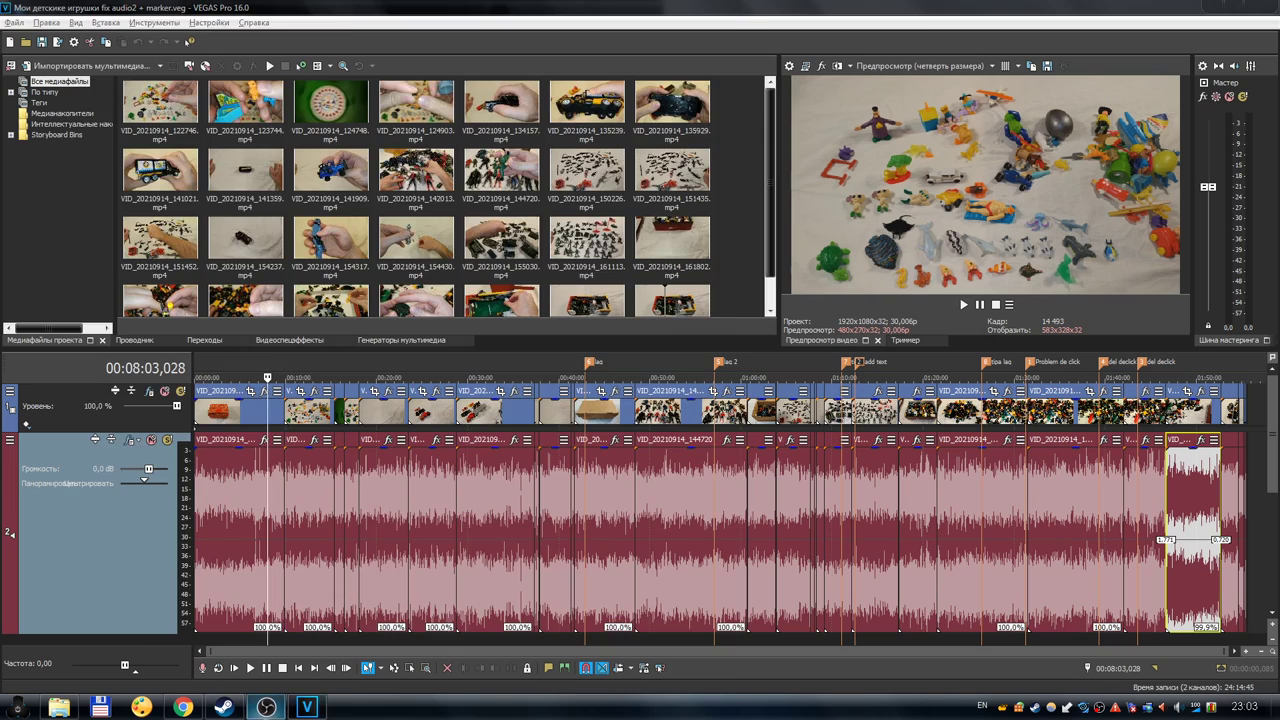
# Switch to the OBS window with the recording controls.
pyautogui.click(265, 707)
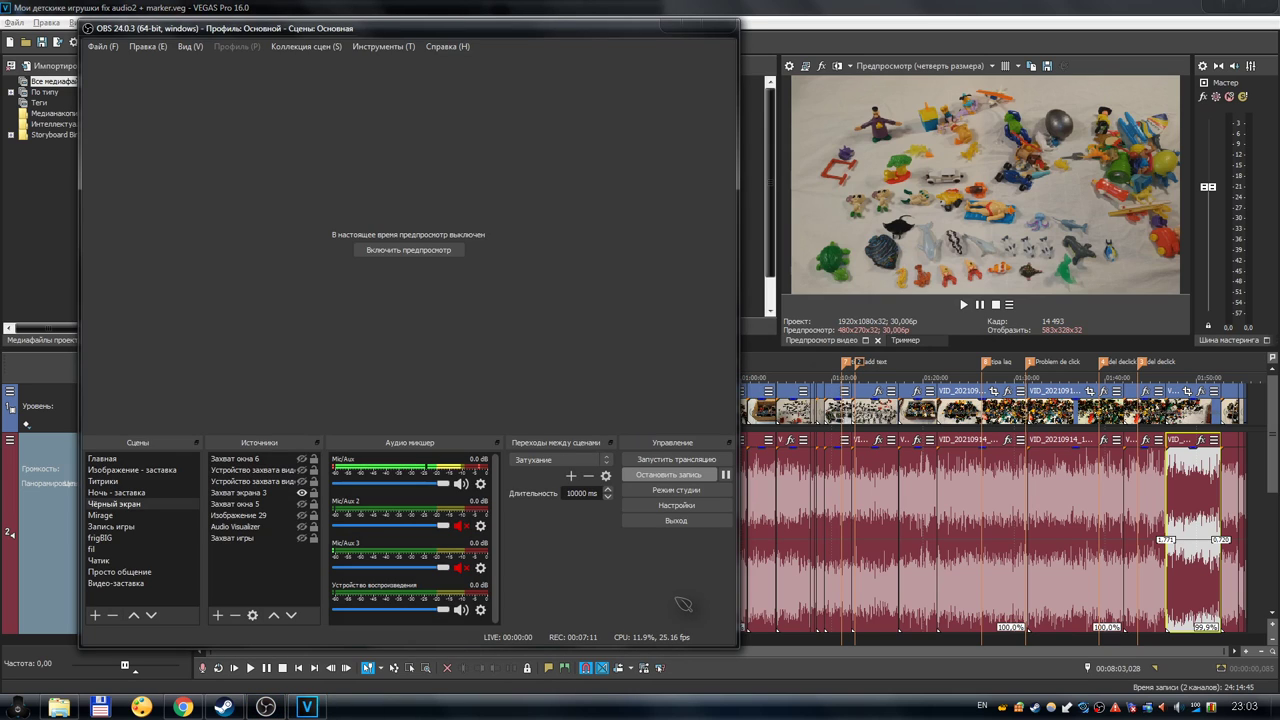